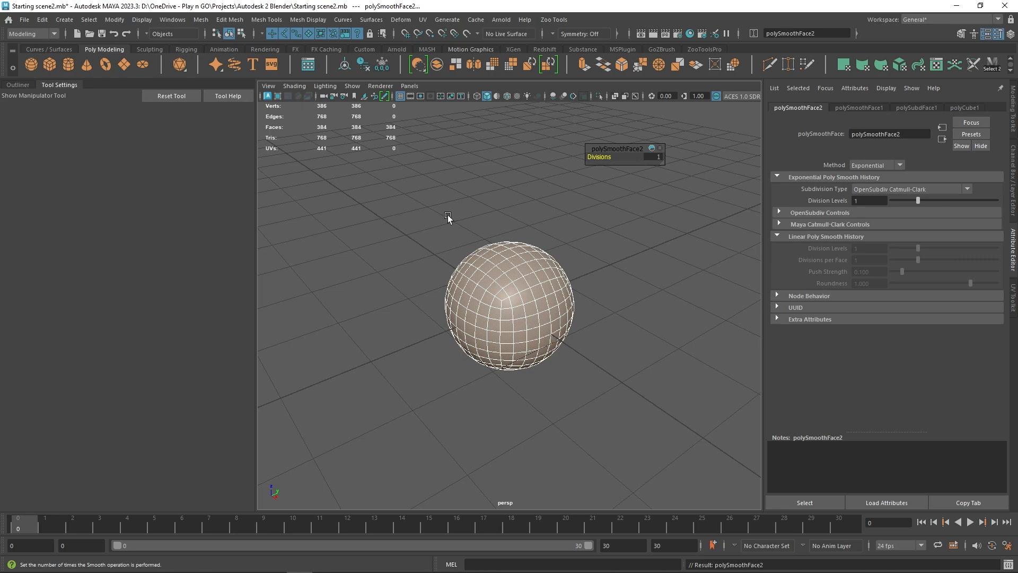
Step: Raise the smoothed sphere's Divisions by one level and deselect it
left_click_drag(603, 156, 609, 156)
left_click(538, 192)
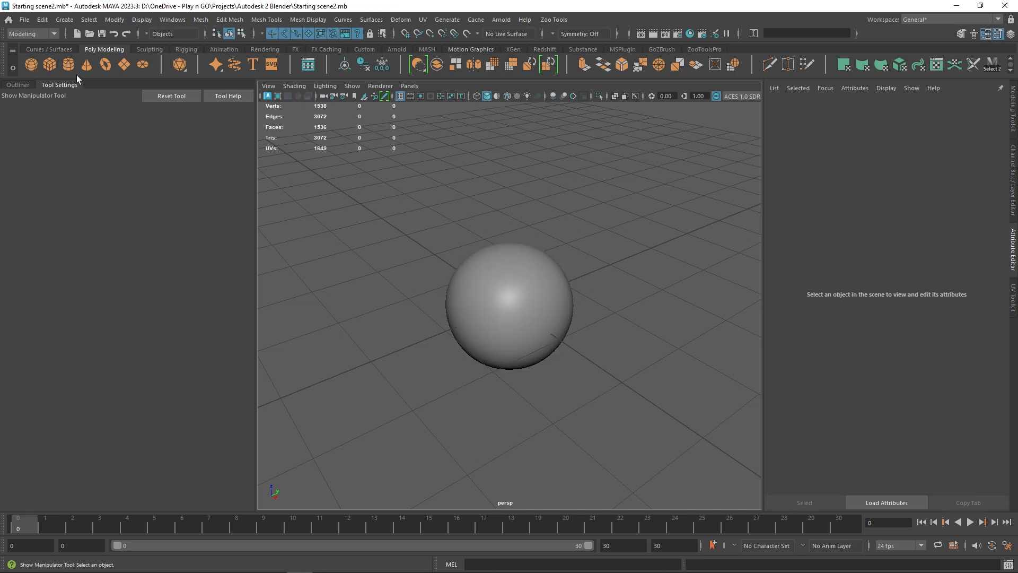
Step: Create a polygon plane with 10 by 10 subdivisions and stand it upright beside the sphere, partly intersecting its surface
left_click(123, 64)
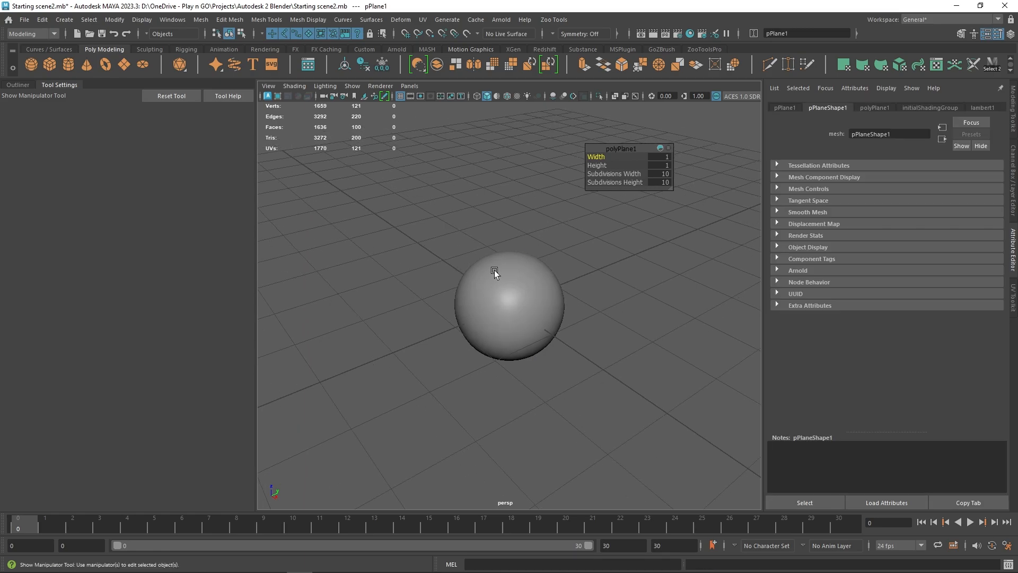
key("w")
left_click_drag(552, 296, 565, 329)
scroll(554, 286, "up", 2)
left_click_drag(625, 377, 603, 366)
left_click_drag(527, 307, 566, 285, "alt")
Step: Apply a ShrinkWrap deformer to the plane with the sphere as its target
left_click(480, 287)
left_click(544, 335)
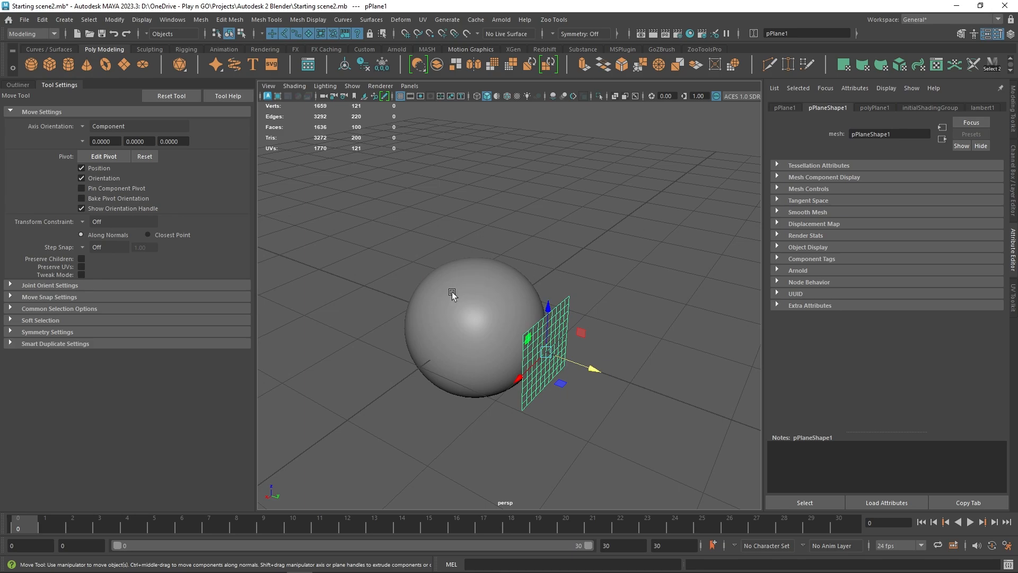
left_click(401, 20)
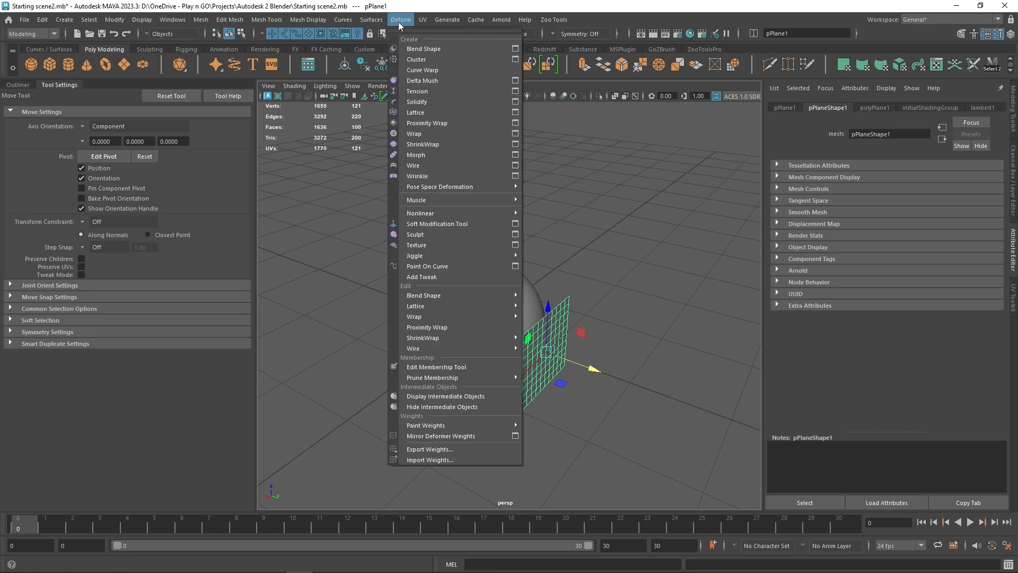
mouse_move(423, 20)
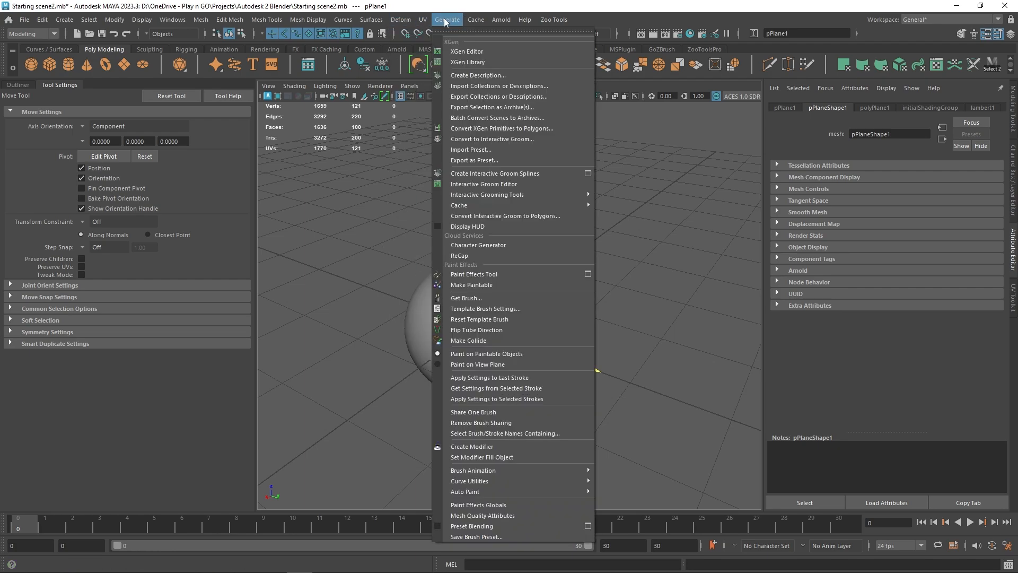
left_click(372, 20)
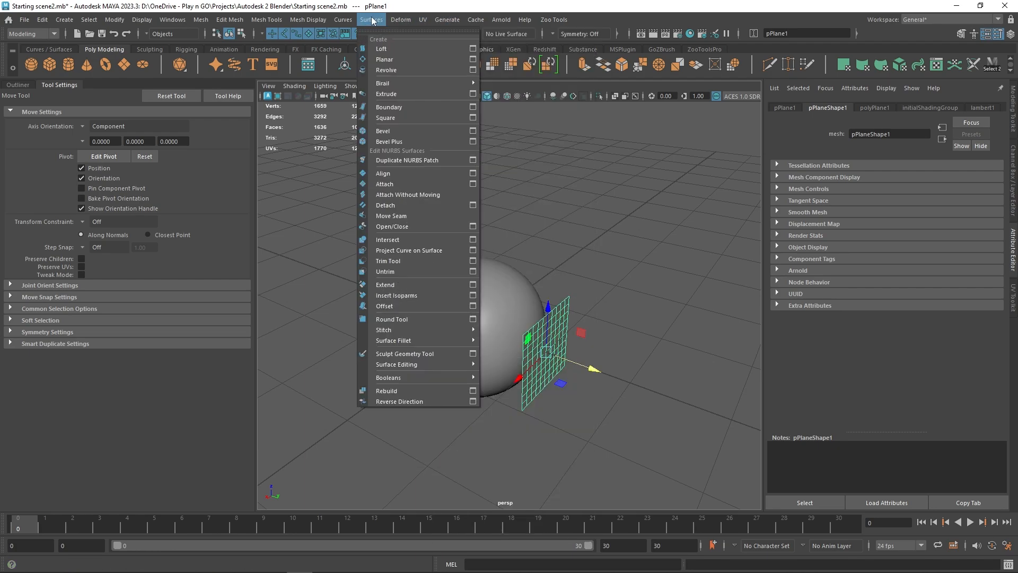
mouse_move(343, 20)
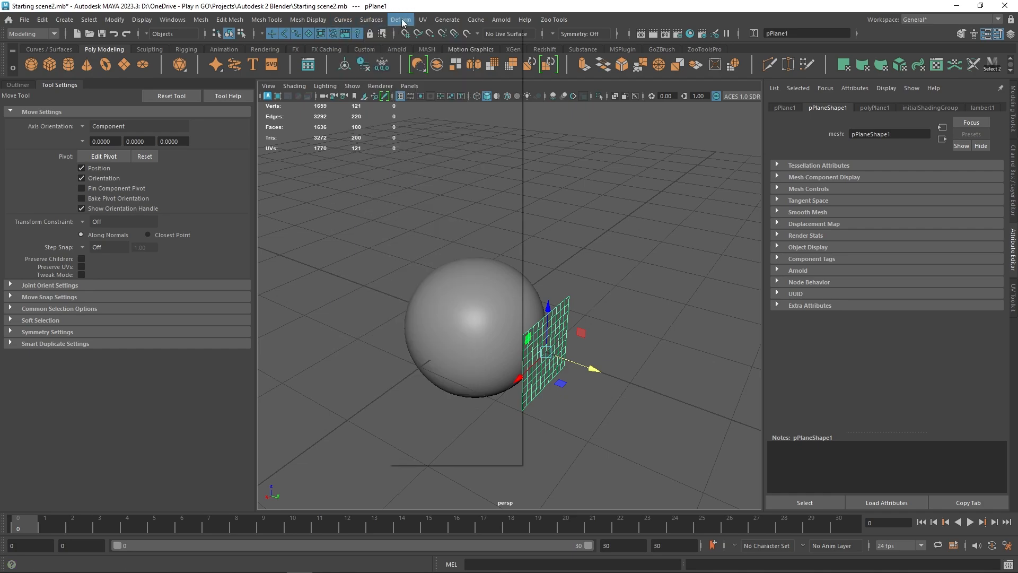
left_click(401, 20)
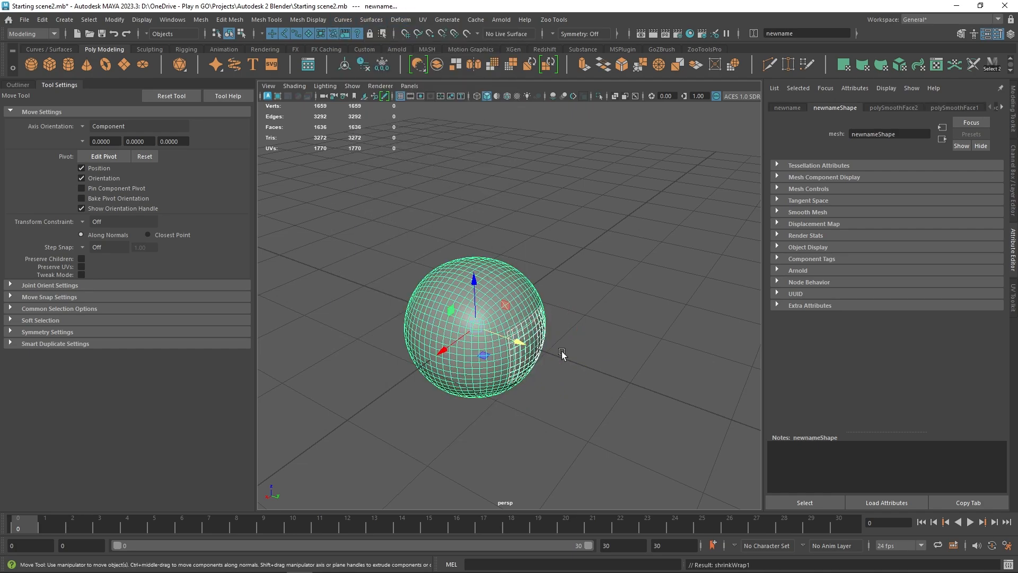
Step: Select the shrink-wrapped plane and nudge it slightly upward along the sphere
left_click(571, 339)
left_click(526, 345)
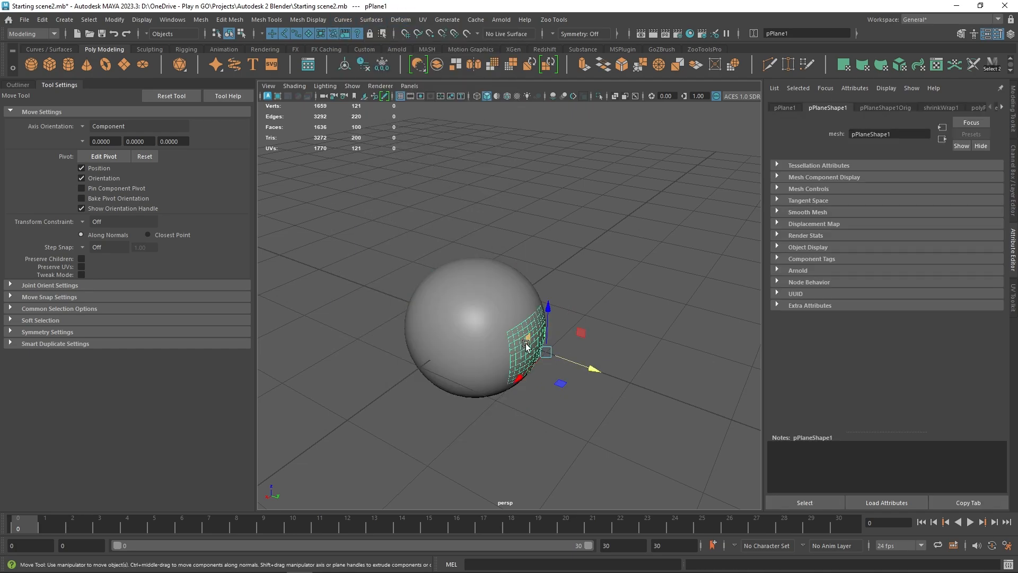
left_click_drag(526, 345, 542, 368, "alt")
mouse_move(517, 309)
left_mouse_down()
mouse_move(518, 269)
mouse_move(516, 308)
left_mouse_up()
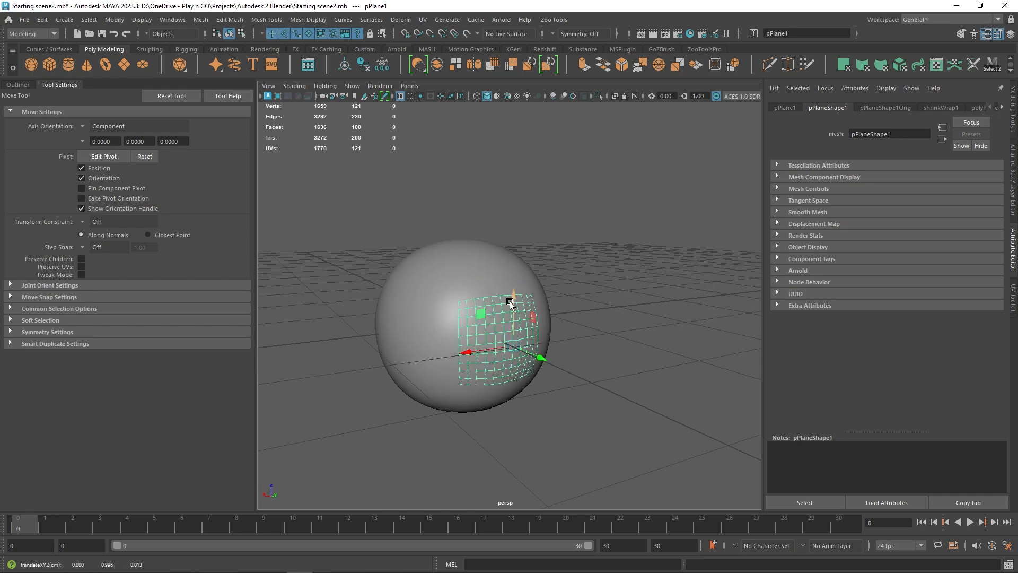
Step: Extrude one upper border edge of the plane several times into a narrow strip running over the sphere
key("F10")
left_click(503, 295)
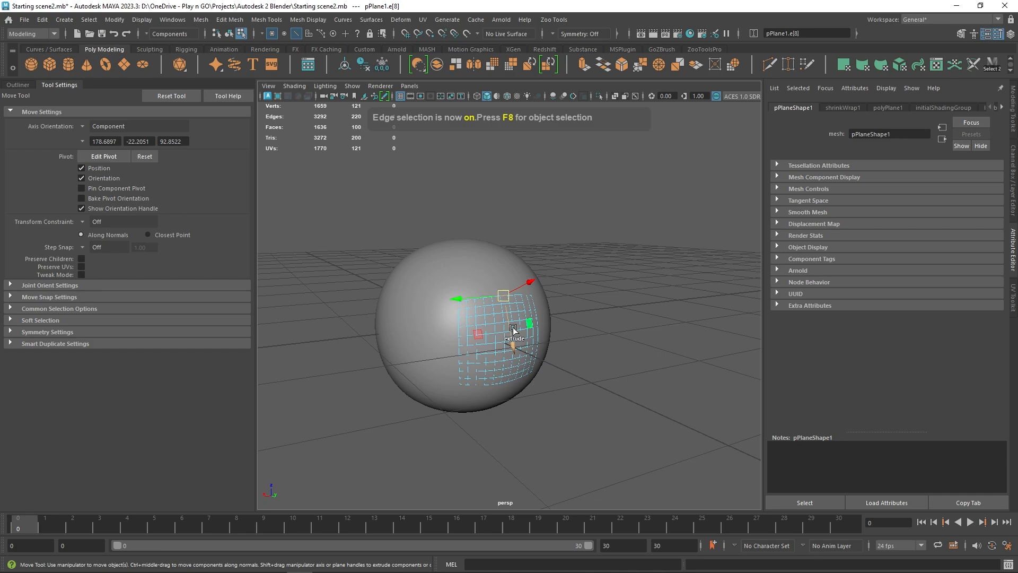
left_click_drag(513, 330, 579, 269, "shift")
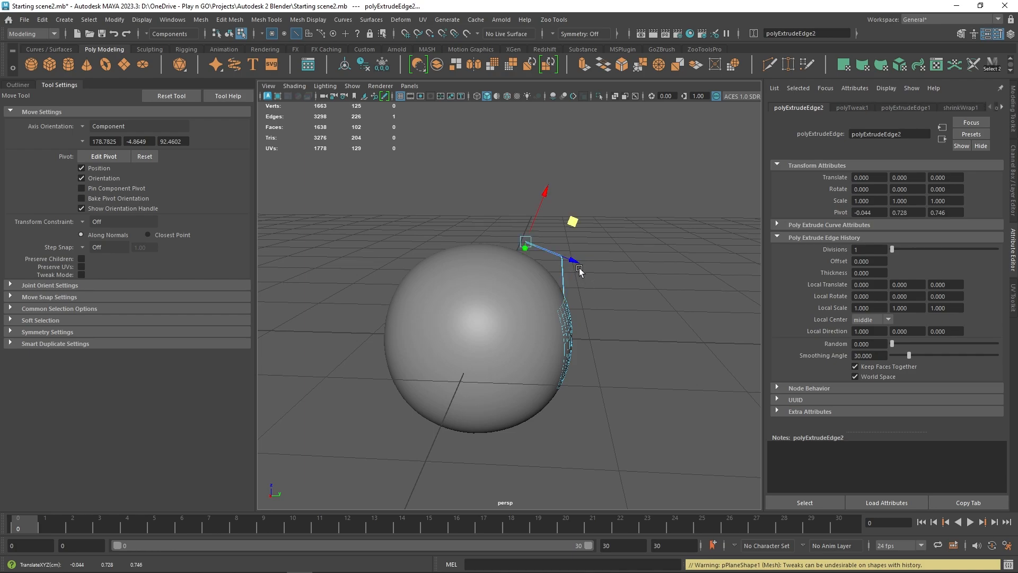
left_click_drag(571, 223, 517, 221, "shift")
Step: Return to object selection and apply another ShrinkWrap from the extended plane to the sphere
left_click_drag(598, 207, 555, 221, "alt")
right_click_drag(555, 222, 600, 206)
left_click(507, 326)
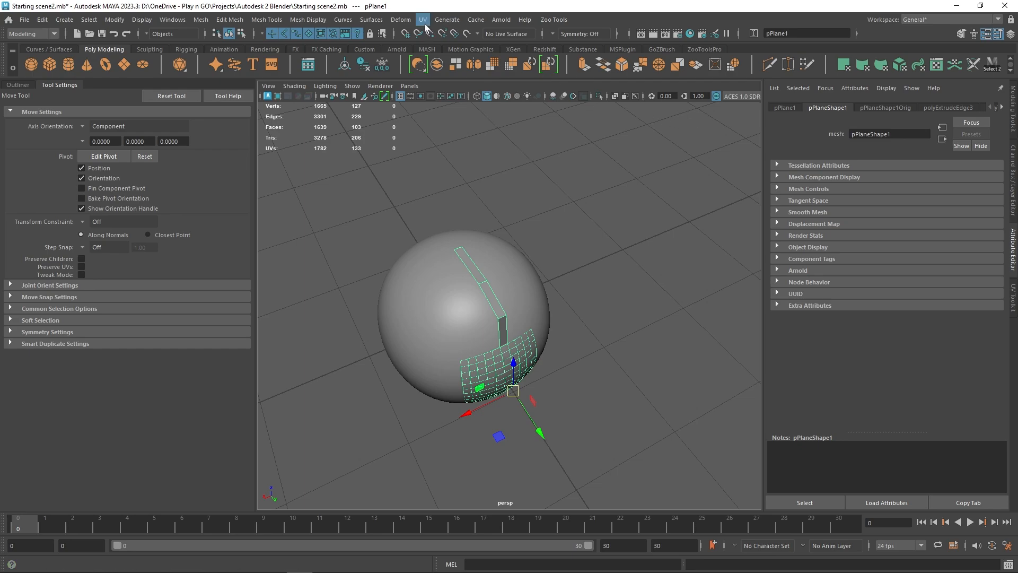
left_click(446, 298)
left_click(408, 21)
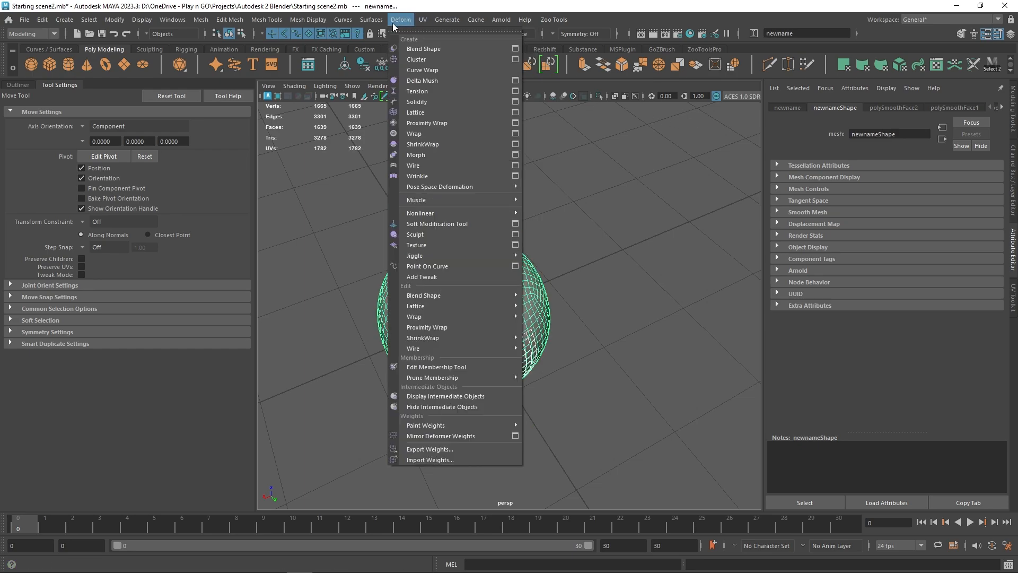
key("Escape")
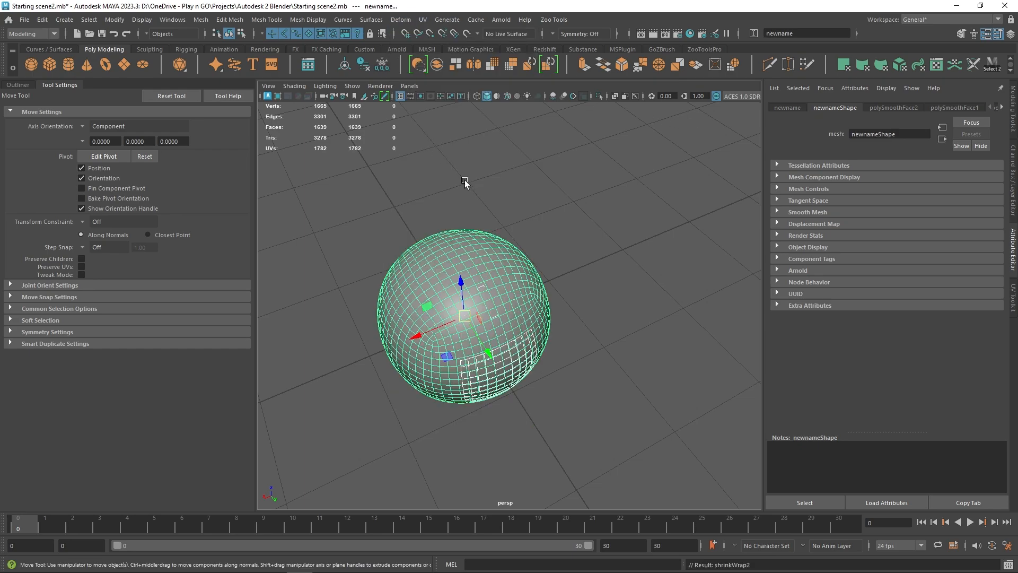
Step: Try moving the sphere along the Y axis to test the wrapped plane, and undo the move
left_click(559, 210)
left_click_drag(528, 347, 608, 313, "alt")
left_click(510, 286)
left_click_drag(499, 338, 402, 313)
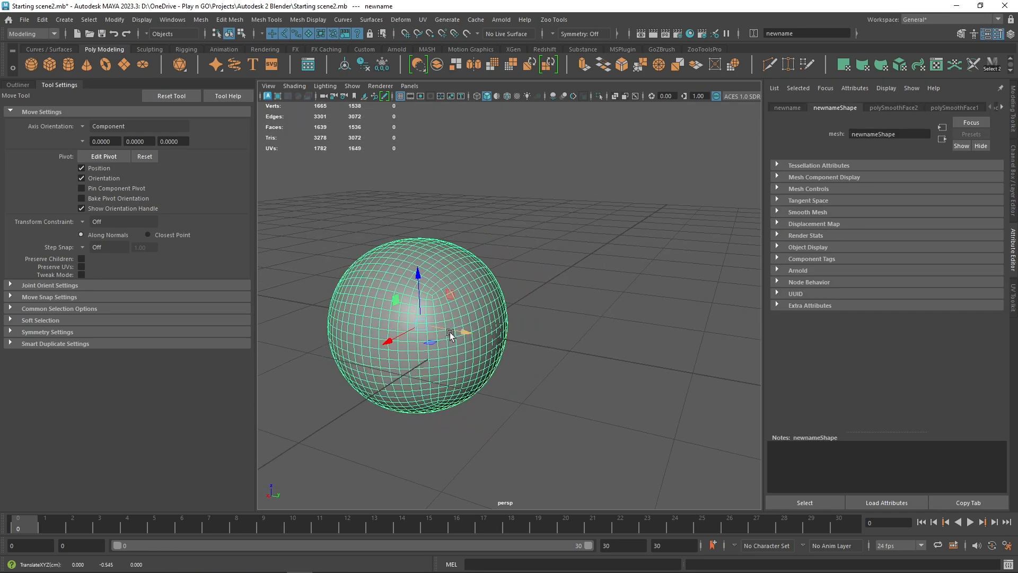
key("ctrl+z")
left_click_drag(480, 216, 457, 223, "alt")
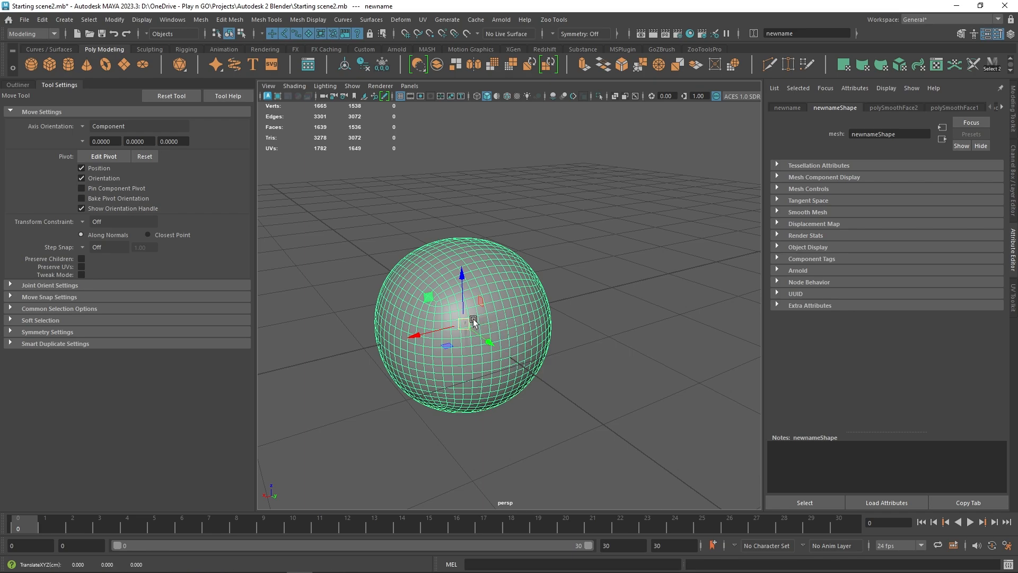
Step: Try sliding the wrapped plane along the X axis over the sphere, and undo the move
left_click(554, 272)
left_click(463, 317)
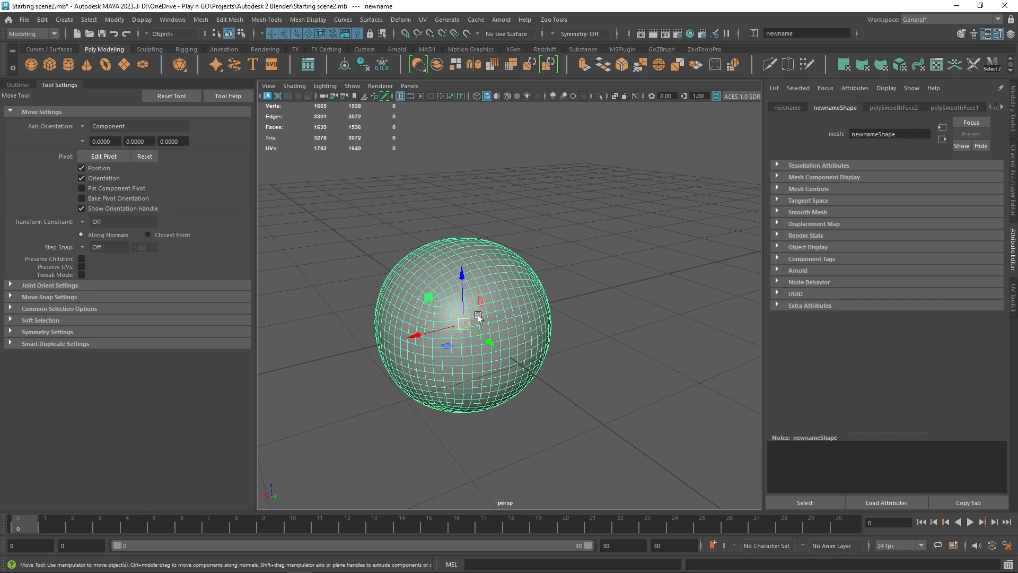
left_click(475, 312)
left_click_drag(497, 366, 484, 369)
key("ctrl+z")
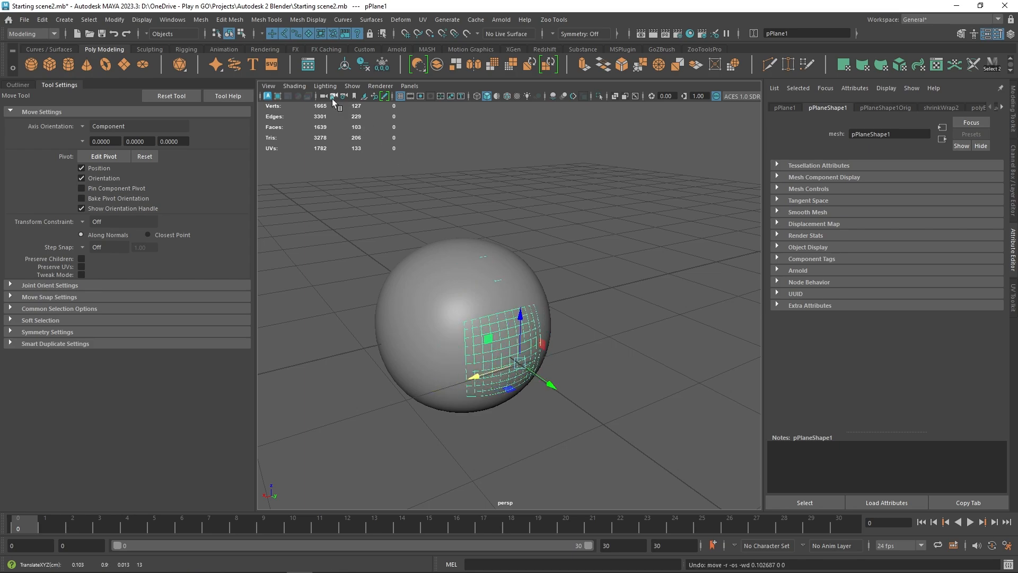
Step: Delete the plane's history, freeze its transformations, and offset the plane slightly outward from the sphere
left_click(365, 66)
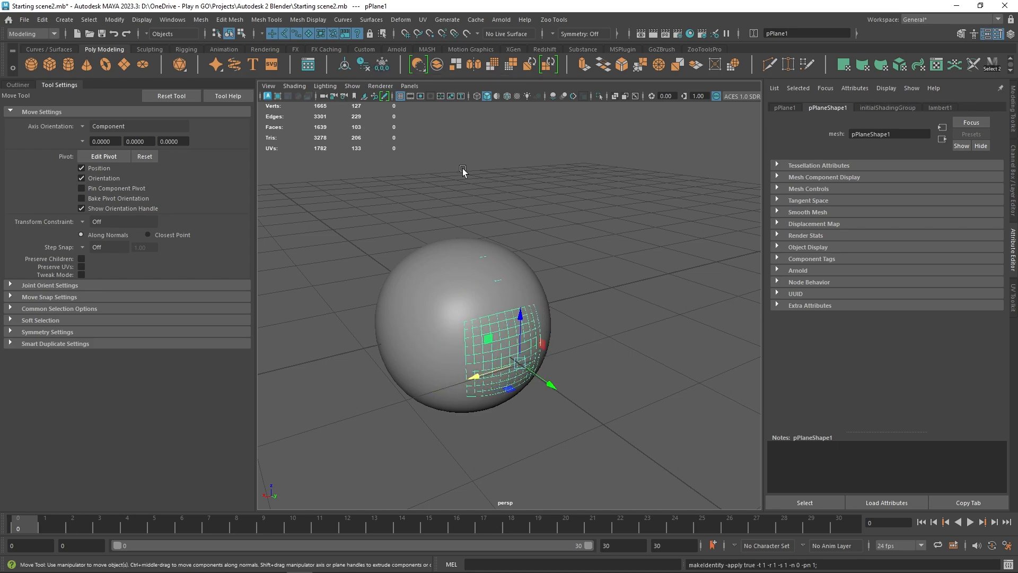
left_click_drag(541, 379, 601, 424)
left_click_drag(649, 285, 709, 266, "alt")
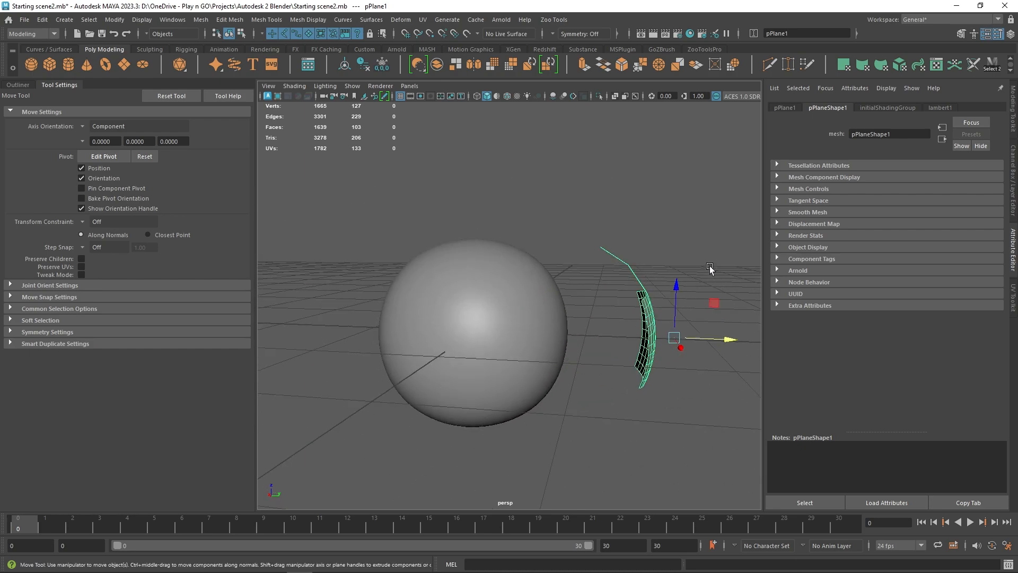
key("ctrl+z")
left_click_drag(618, 334, 638, 339)
left_click_drag(685, 223, 652, 233, "alt")
Step: Make the sphere the live surface and activate Quad Draw on the plane mesh
left_click(450, 296)
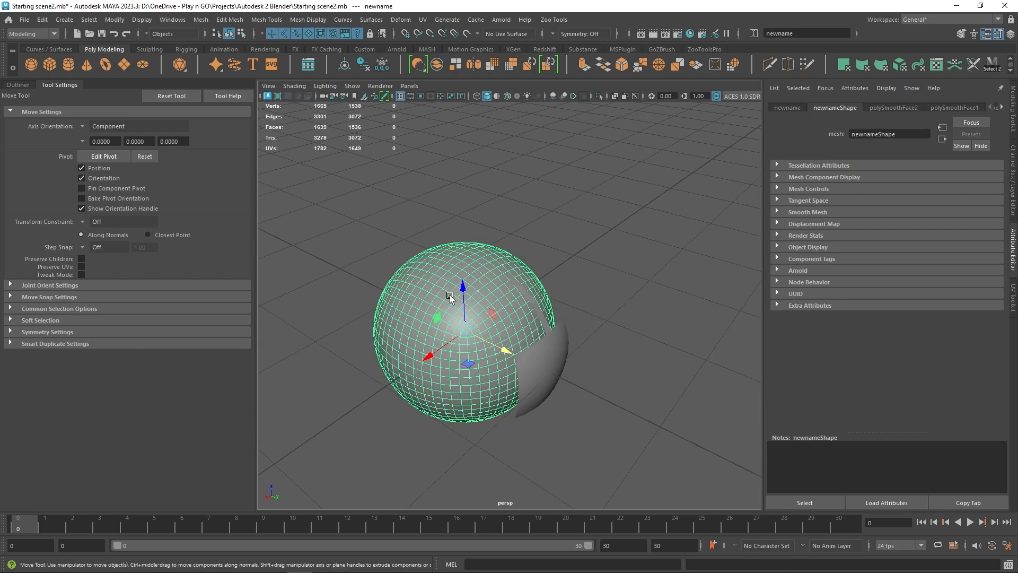
left_click(465, 34)
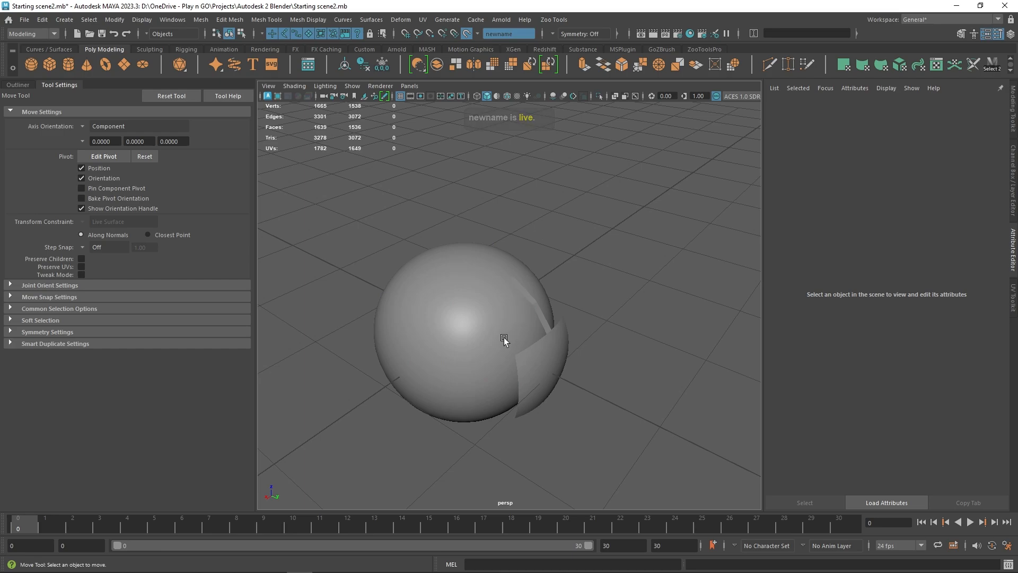
left_click(555, 351)
middle_click_drag(625, 320, 605, 306)
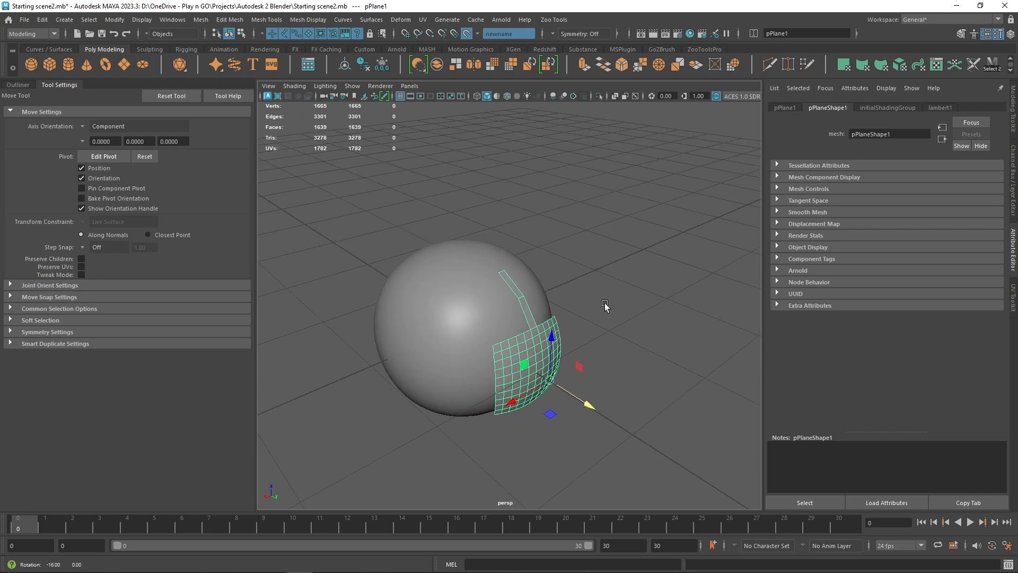
left_click(1014, 111)
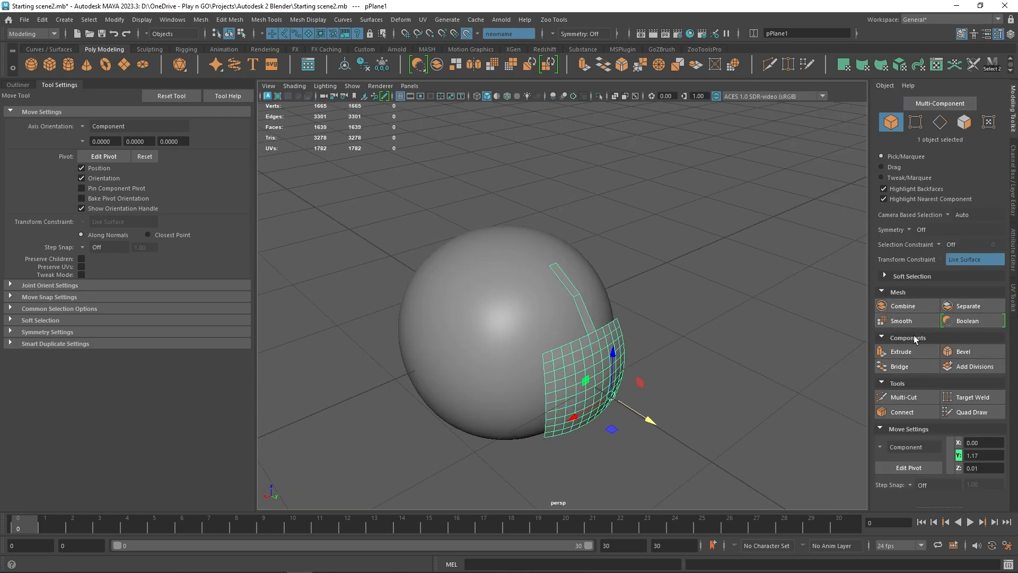
left_click(956, 412)
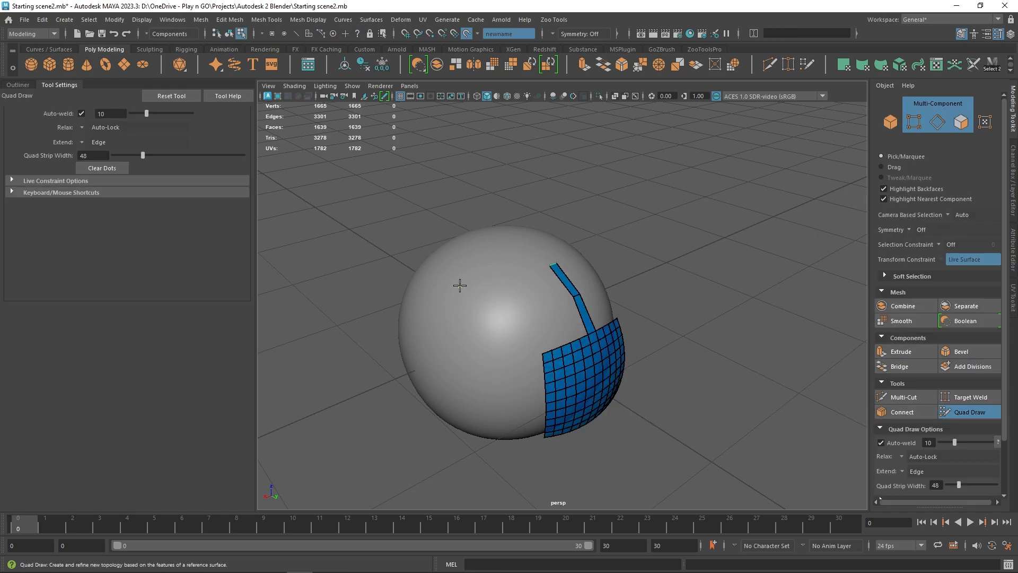
Step: Draw a new quad on the sphere, show the Quad Draw shortcut list, and extend the quad's upper edge by two faces
left_click(478, 306, "shift")
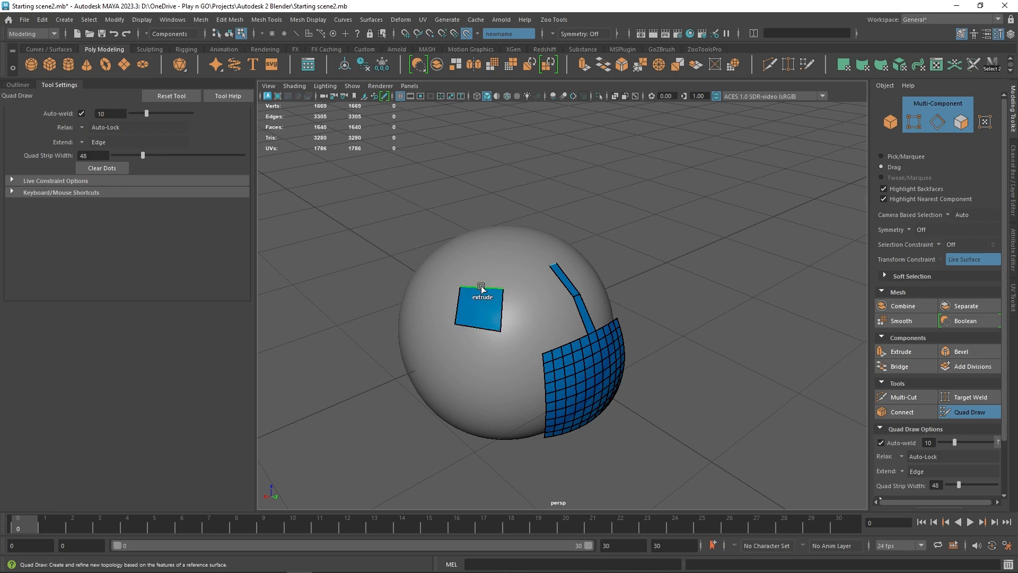
left_click(90, 194)
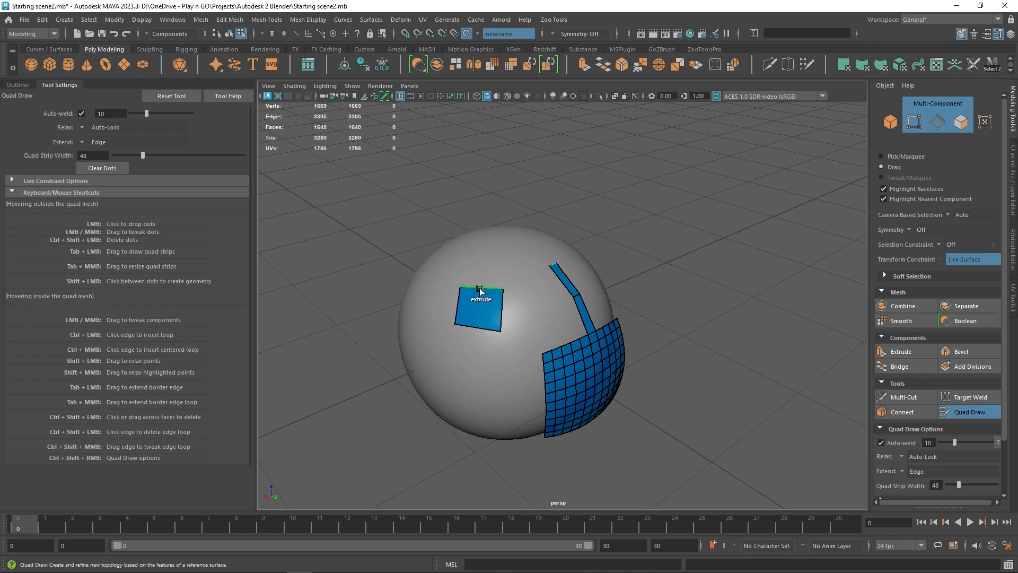
left_click_drag(479, 289, 492, 234)
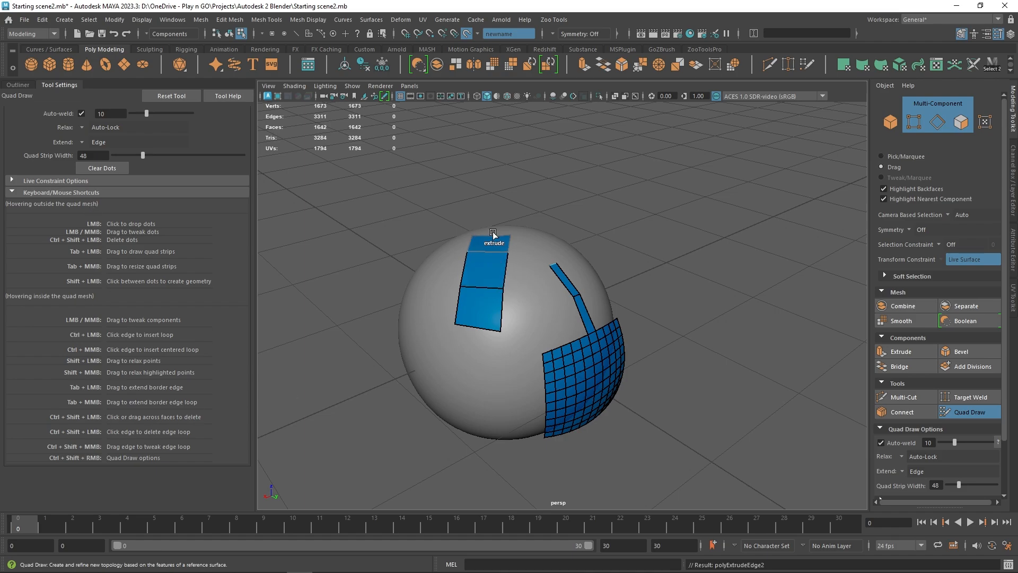
Step: Extend more border edges across the top of the sphere and fill the gap between the new quads
left_click_drag(377, 262, 413, 239, "alt")
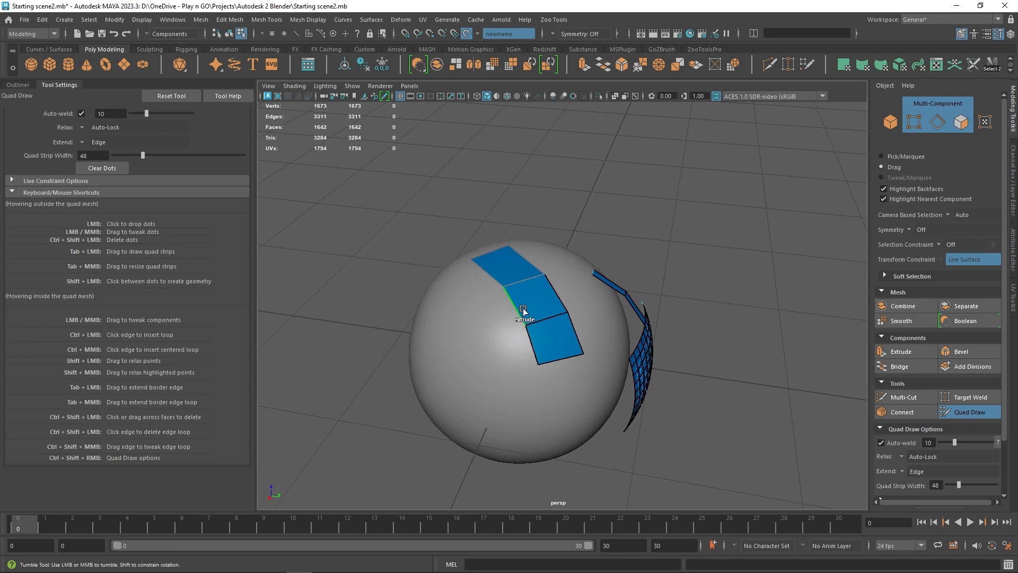
mouse_move(518, 307)
left_mouse_down()
mouse_move(479, 333)
mouse_move(528, 291)
mouse_move(514, 244)
mouse_move(484, 318)
mouse_move(534, 303)
mouse_move(508, 244)
mouse_move(530, 265)
mouse_move(554, 268)
mouse_move(540, 255)
mouse_move(584, 268)
mouse_move(594, 283)
mouse_move(605, 275)
mouse_move(602, 292)
left_mouse_up()
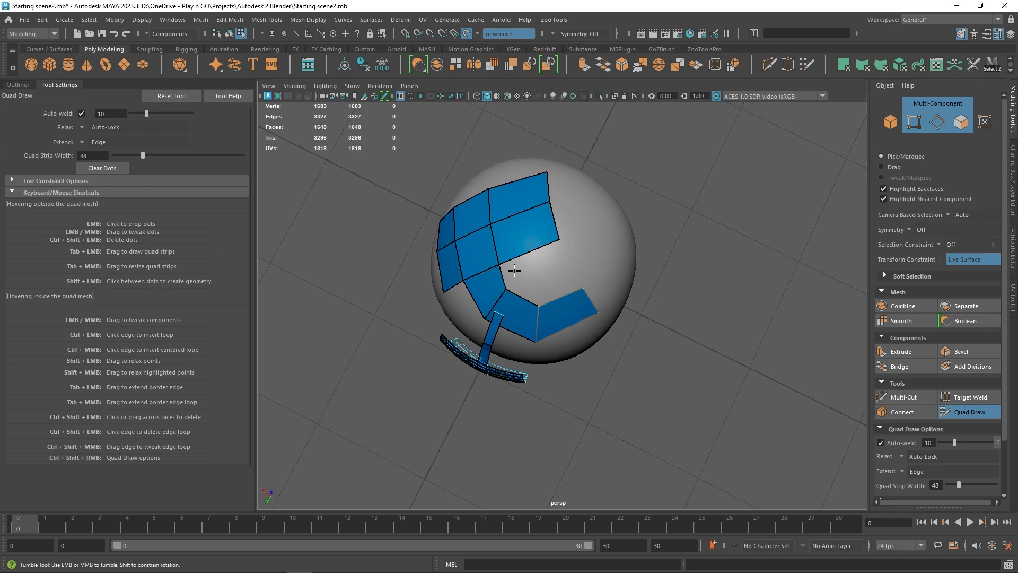
left_click_drag(505, 275, 558, 257)
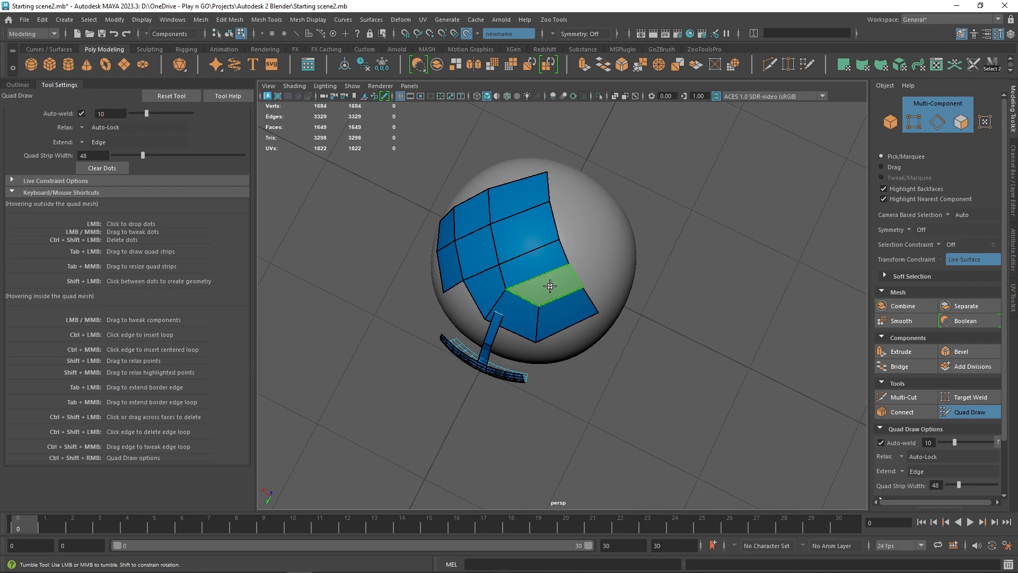
left_click(550, 286, "shift")
Step: Delete the narrow connecting strip and the outer rows of faces on the dense plane grid with Quad Draw
left_click_drag(627, 284, 625, 309, "alt")
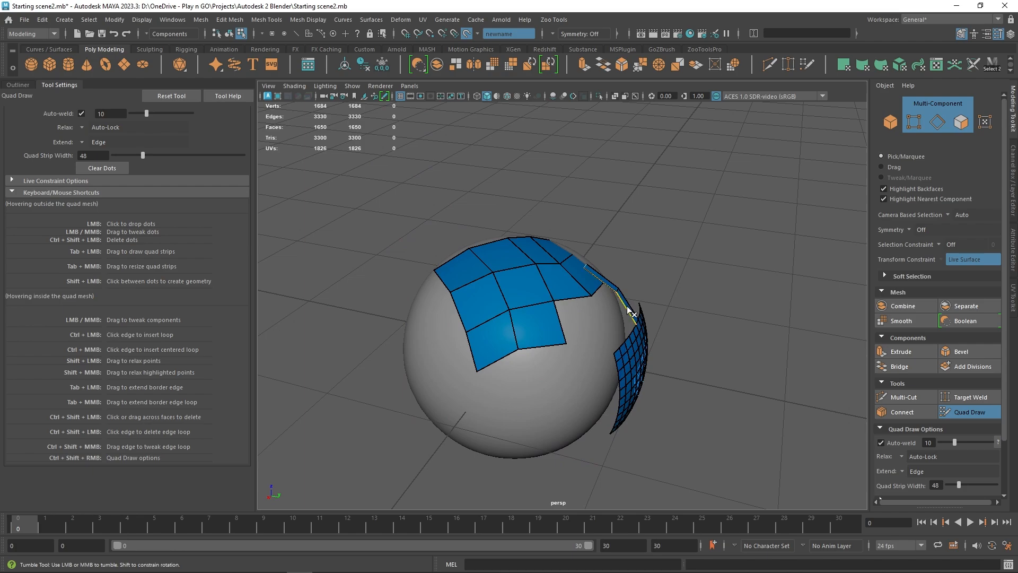
left_click(628, 312, "ctrl+shift")
left_click(635, 331, "ctrl+shift")
left_click(636, 340, "ctrl+shift")
left_click_drag(716, 330, 676, 297, "alt")
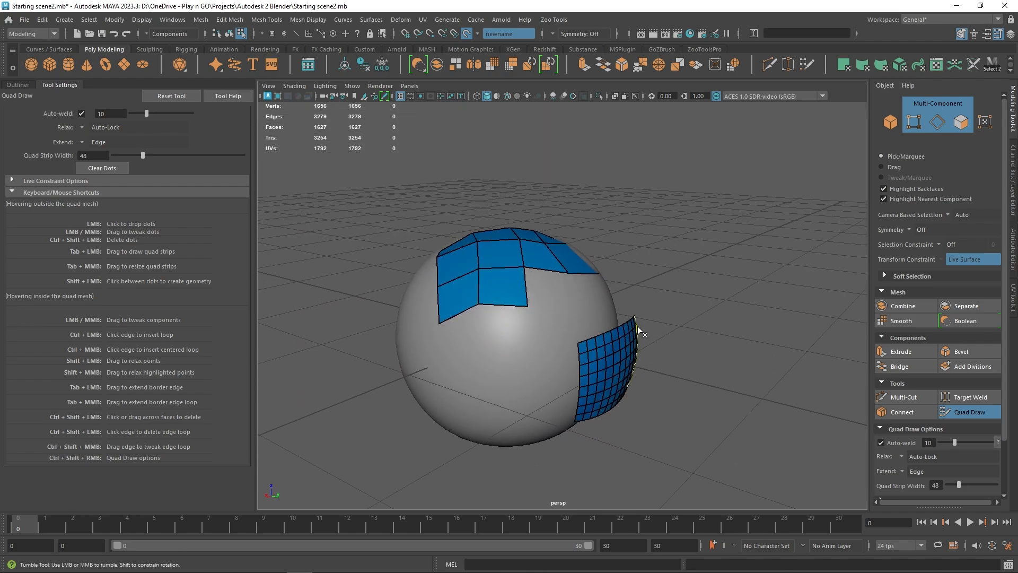
left_click(629, 327, "ctrl+shift")
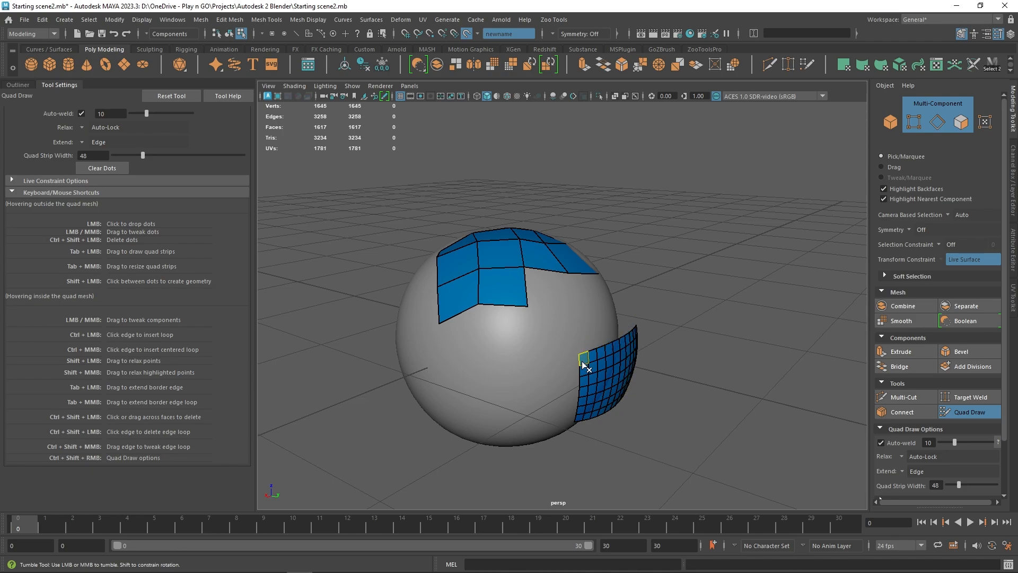
mouse_move(580, 362)
left_mouse_down("ctrl+shift")
mouse_move(657, 330)
mouse_move(641, 345)
mouse_move(663, 321)
mouse_move(673, 330)
mouse_move(627, 398)
mouse_move(657, 344)
mouse_move(645, 348)
left_mouse_up("ctrl+shift")
Step: Exit Quad Draw and delete the remaining faces of the dense grid patch in face selection mode
key("w")
key("F11")
key("Delete")
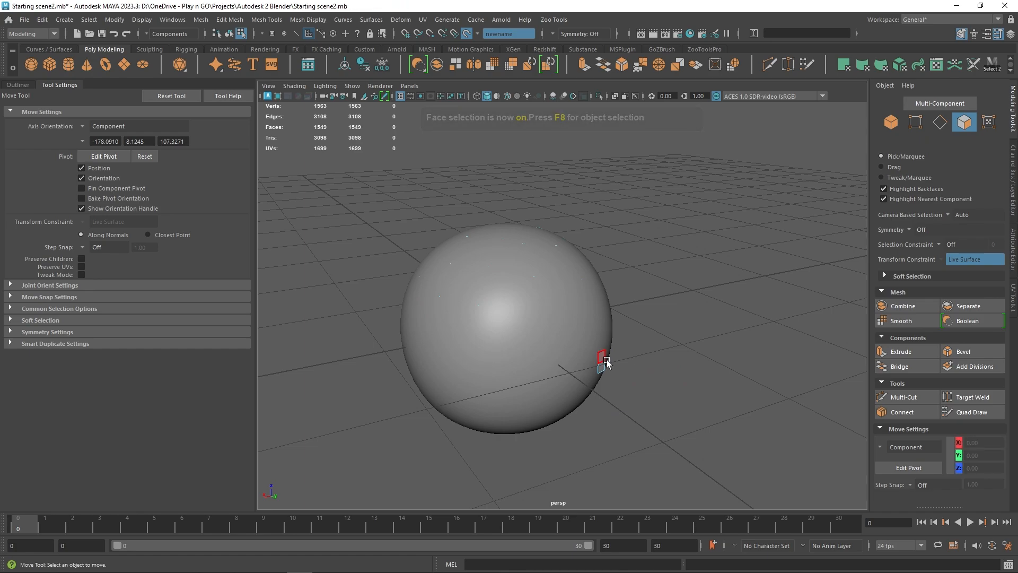
double_click(606, 362)
key("Delete")
left_click_drag(643, 273, 669, 270, "alt")
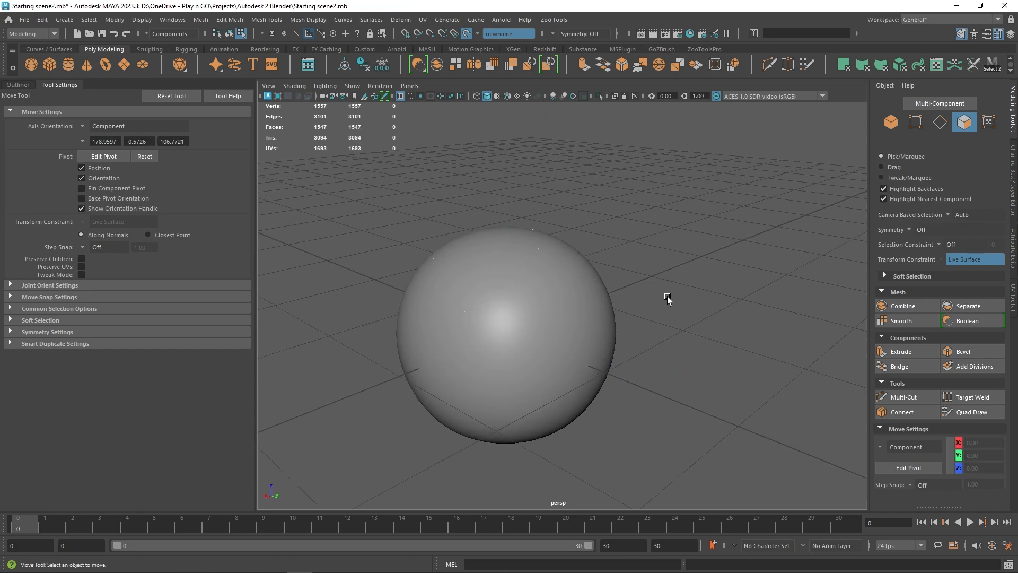
Step: Reactivate Quad Draw, fill new quads along the patch's lower border, and extend border edges down the sphere
left_click(960, 412)
left_click_drag(562, 279, 576, 284, "alt")
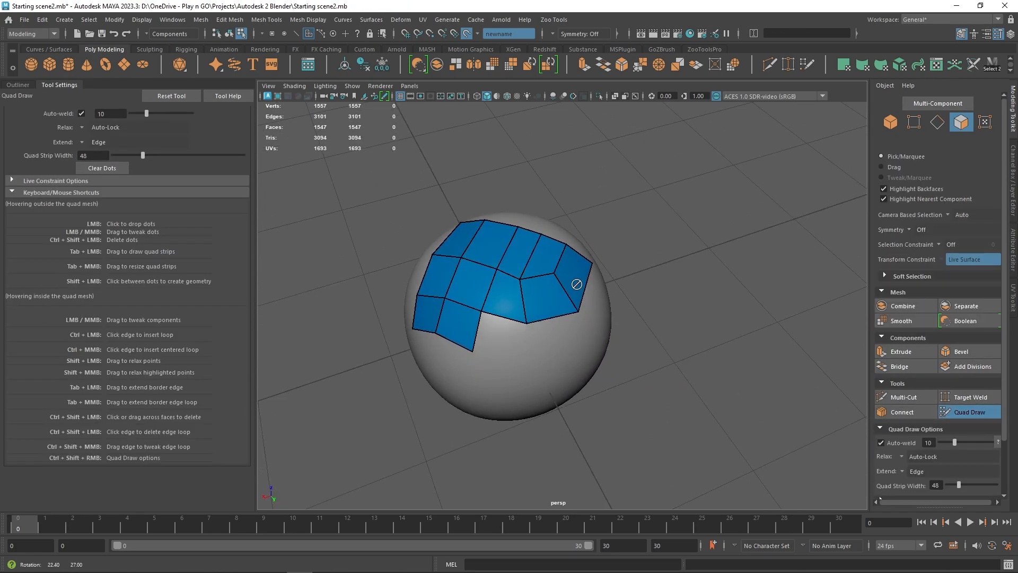
left_click_drag(651, 325, 580, 322, "alt")
left_click(580, 291, "shift")
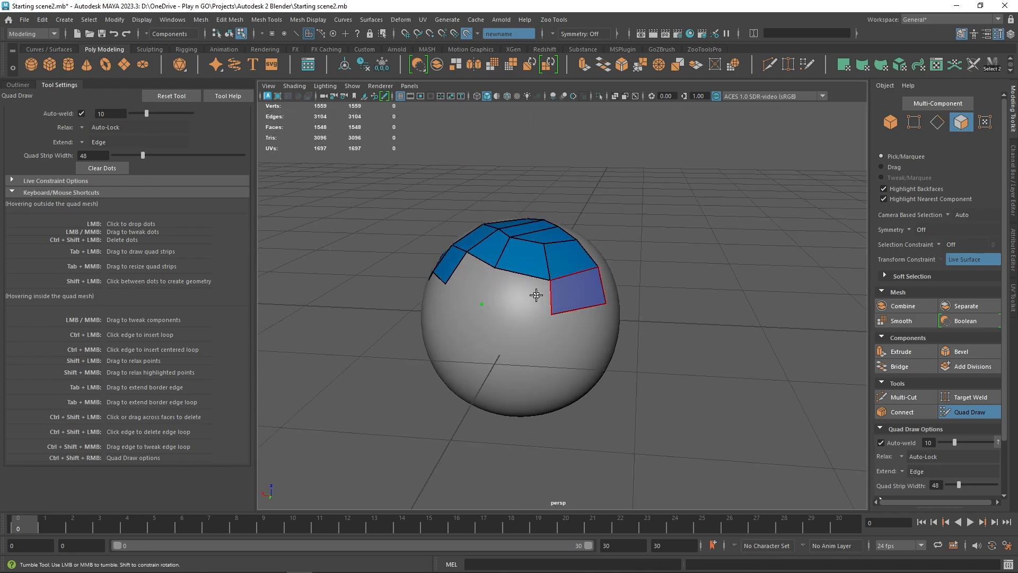
left_click(533, 293, "shift")
left_click(470, 275, "shift")
left_click_drag(512, 309, 494, 341)
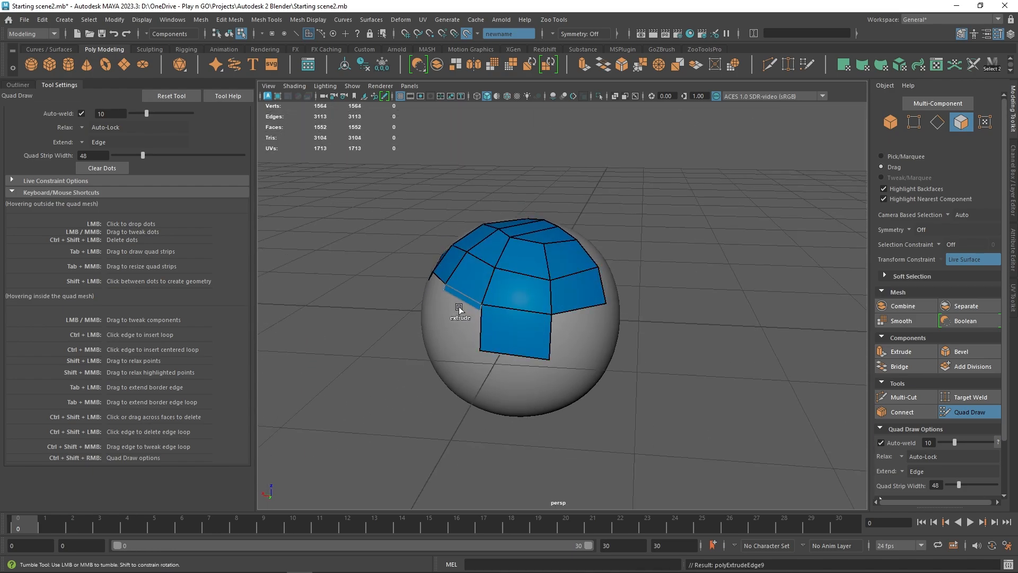
left_click_drag(459, 294, 472, 361)
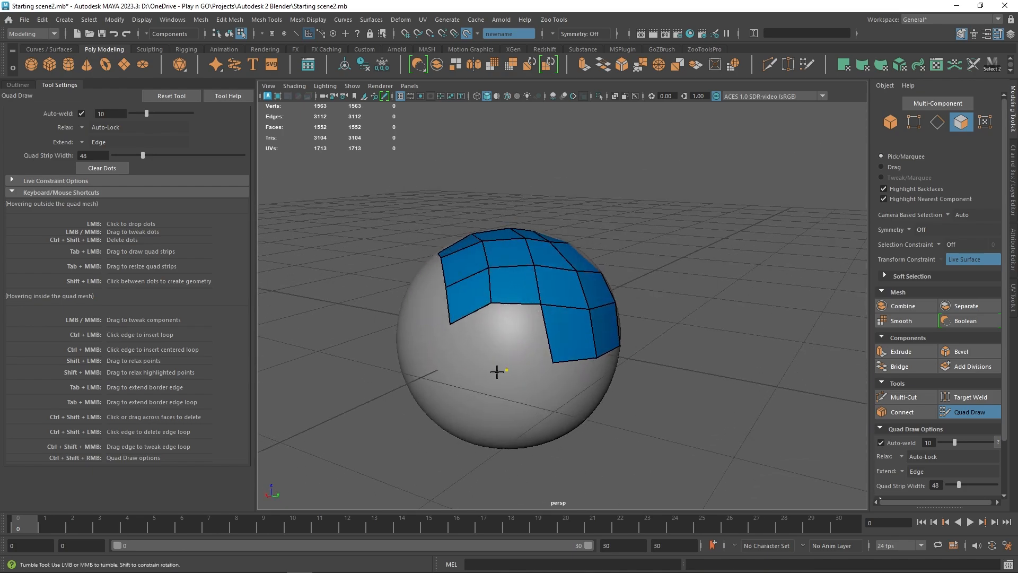
Step: Fill the gaps between the extended quads around the sphere and exit Quad Draw
left_click(479, 347, "shift")
left_click(516, 337, "shift")
left_click_drag(684, 200, 620, 238, "alt")
mouse_move(657, 310)
left_mouse_down("alt")
mouse_move(593, 342)
mouse_move(614, 177)
mouse_move(624, 193)
left_mouse_up("alt")
left_click(564, 325, "shift")
key("w")
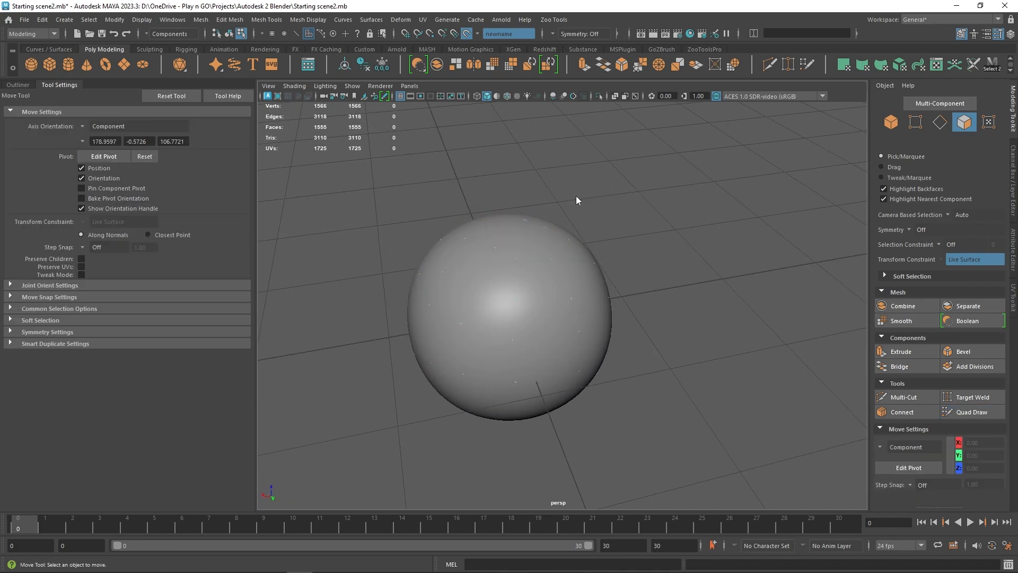
Step: Switch to object mode, select the drawn quad mesh, and move it off the sphere to sit beside it
right_click_drag(577, 196, 611, 180)
left_click(611, 179)
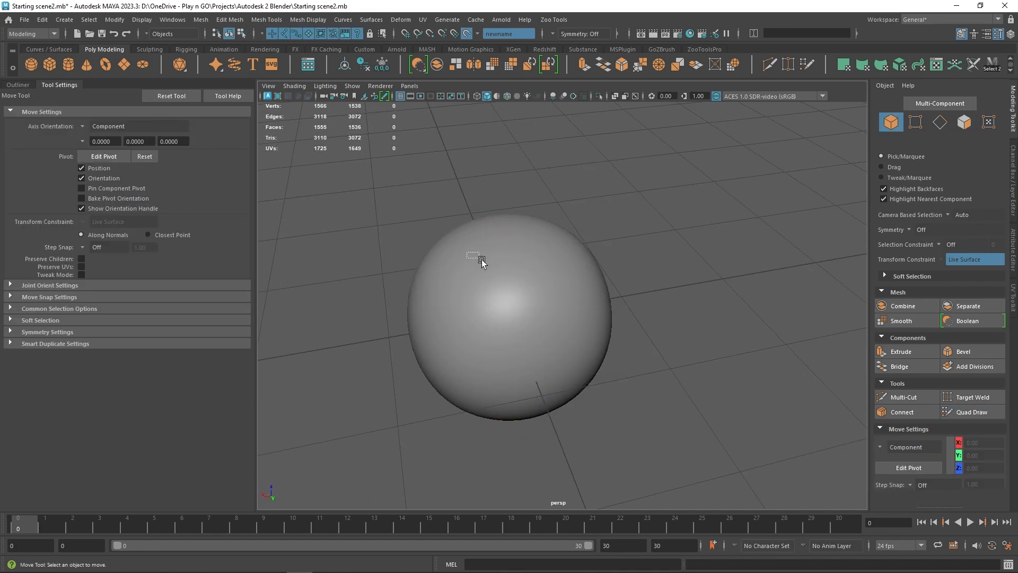
left_click_drag(482, 260, 598, 365)
left_click_drag(513, 423, 276, 432)
right_click_drag(518, 295, 450, 278, "alt")
middle_click_drag(451, 278, 558, 254, "alt")
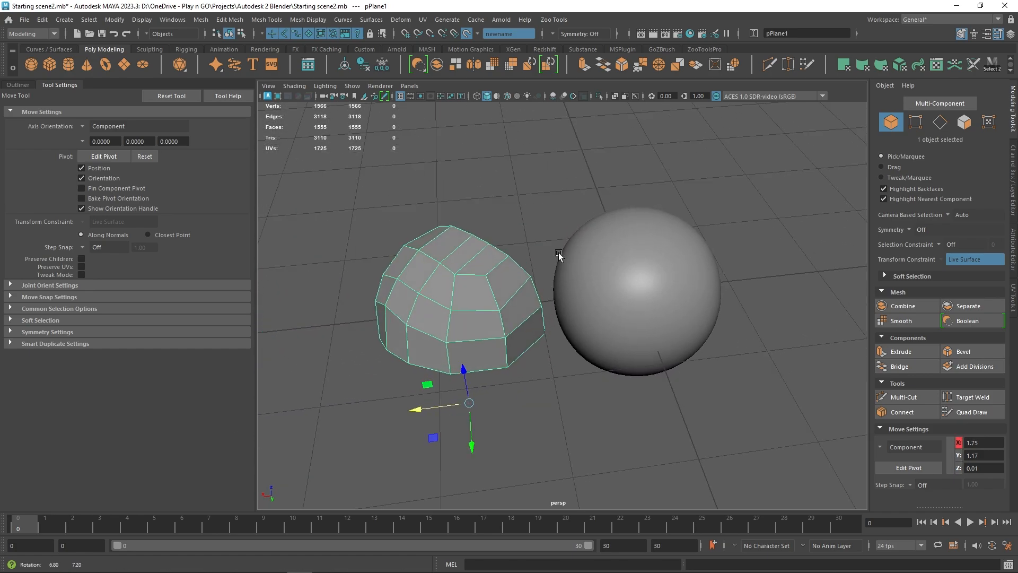
left_click_drag(558, 254, 571, 280, "alt")
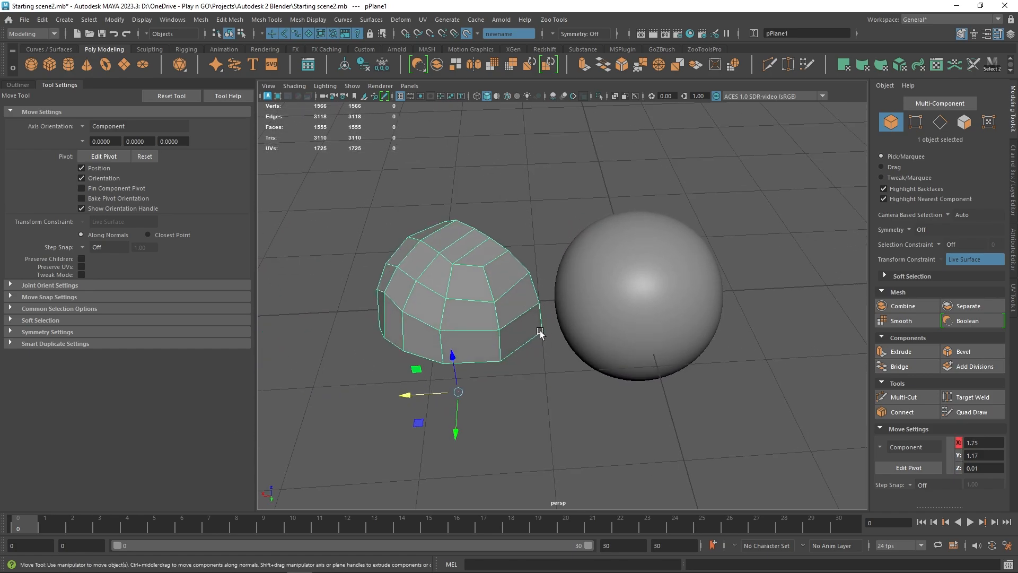
Step: Preview the drawn mesh smoothed and return it to the unsmoothed display
left_click(604, 276)
left_click(479, 281)
key("2")
key("1")
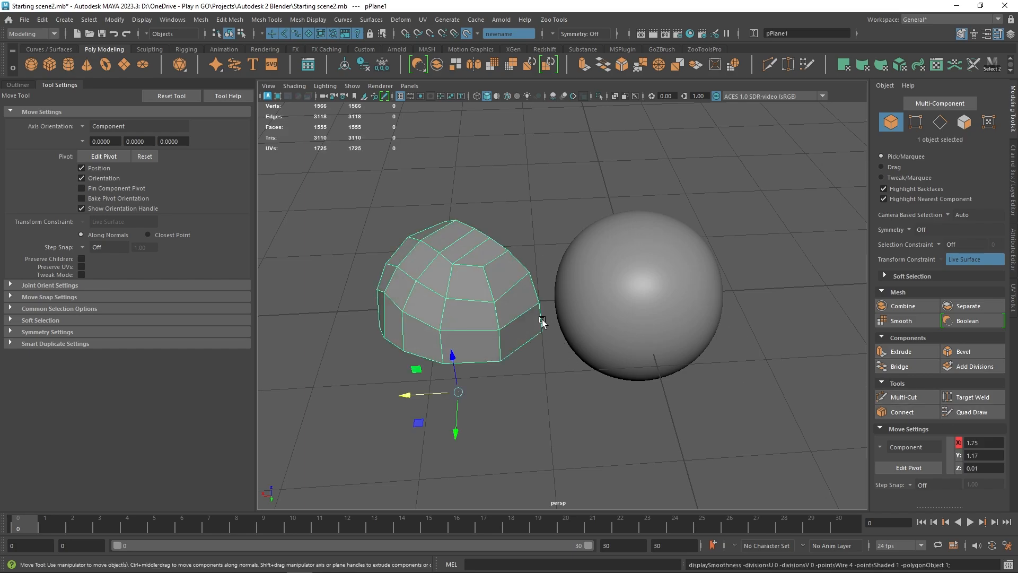
Step: Turn on smooth preview, try moving one lower border face over the live sphere, and undo the move
key("F11")
left_click(536, 331)
key("2")
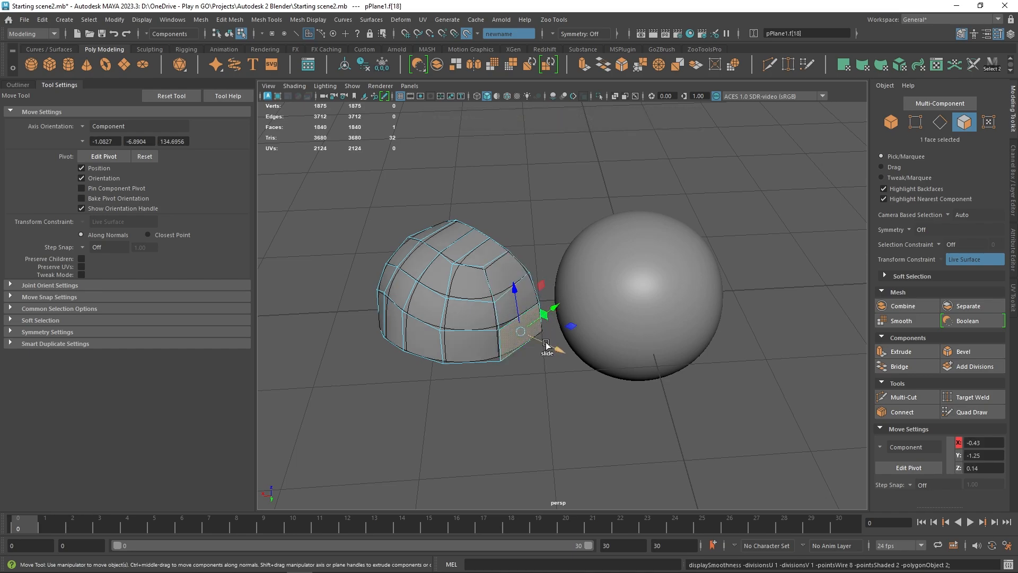
left_click_drag(547, 345, 674, 325)
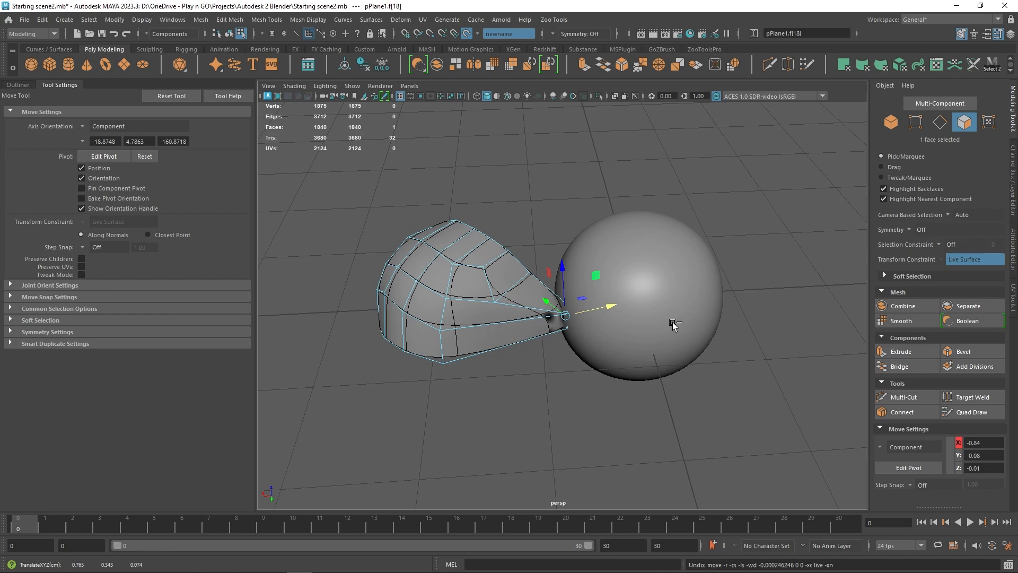
key("ctrl+z")
Step: Return to object mode and turn off the sphere's live surface
mouse_move(595, 316)
left_mouse_down("alt")
mouse_move(578, 343)
mouse_move(597, 313)
left_mouse_up("alt")
right_click(603, 230)
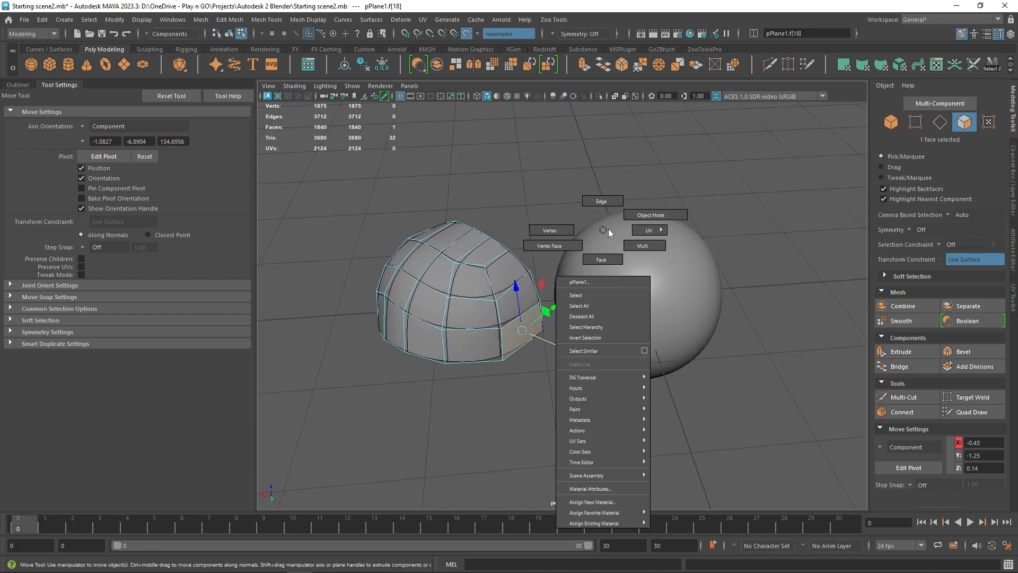
left_click(650, 215)
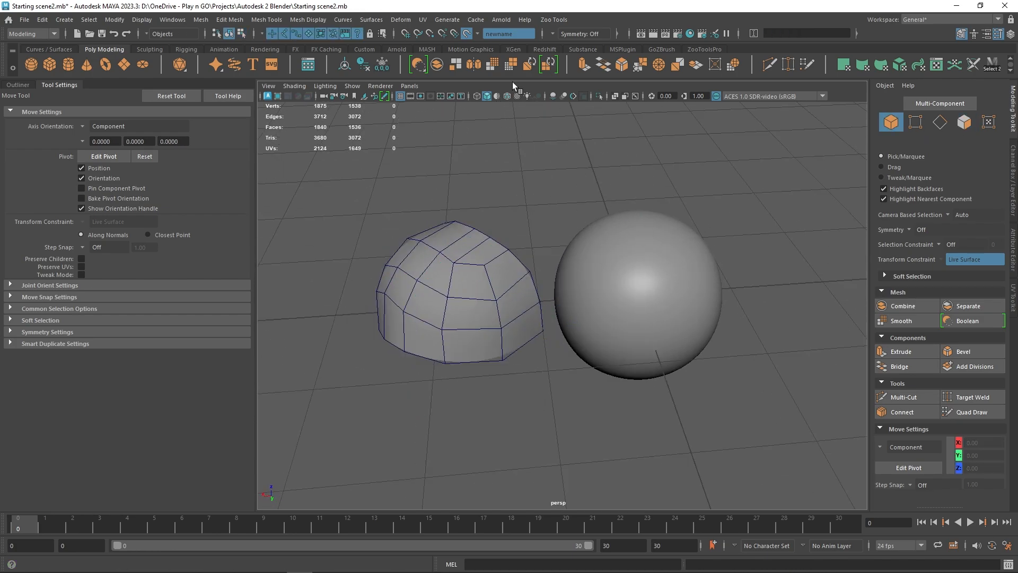
left_click(469, 38)
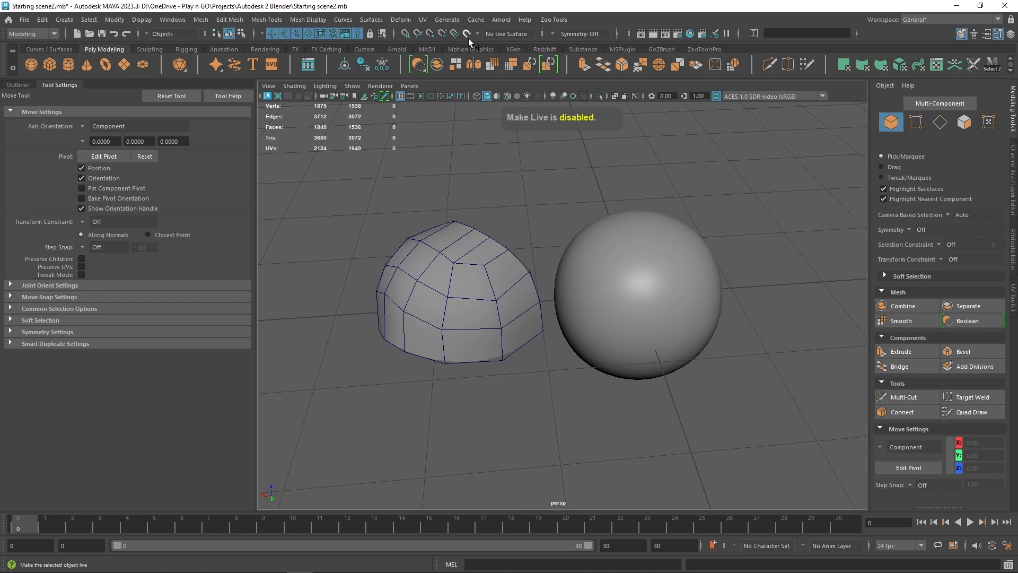
Step: Undo the drawn mesh's test moves and smooth preview, soften all its edges, and return to object mode
left_click_drag(567, 233, 555, 211, "alt")
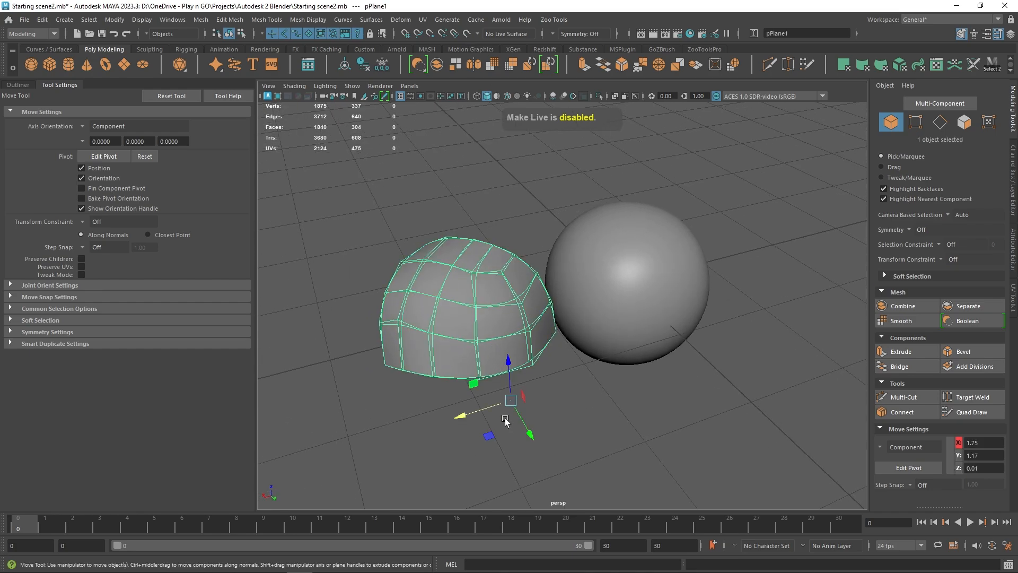
key("ctrl+z")
key("ctrl+z")
key("ctrl+z")
key("ctrl+z")
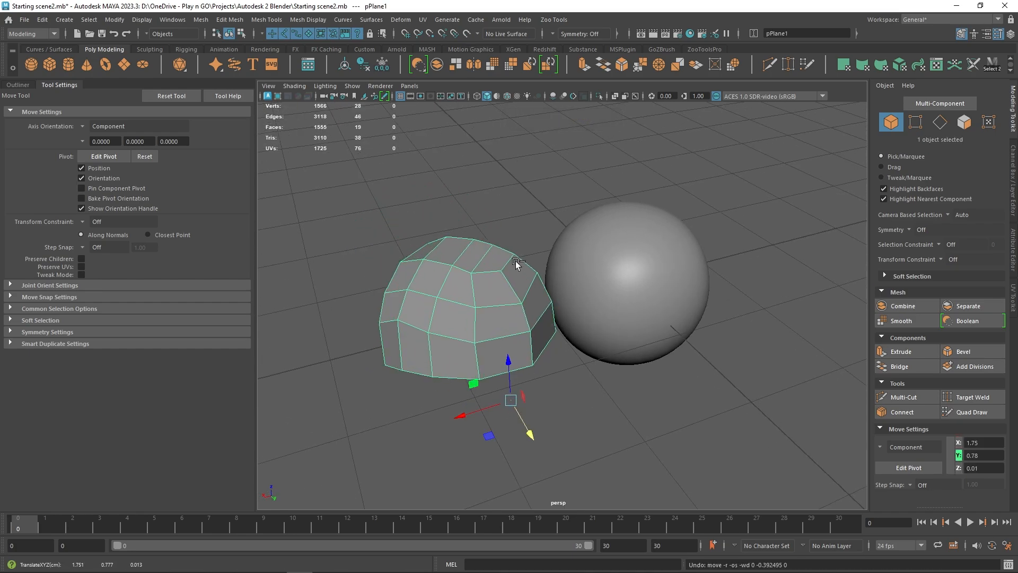
right_click_drag(501, 281, 555, 265, "shift")
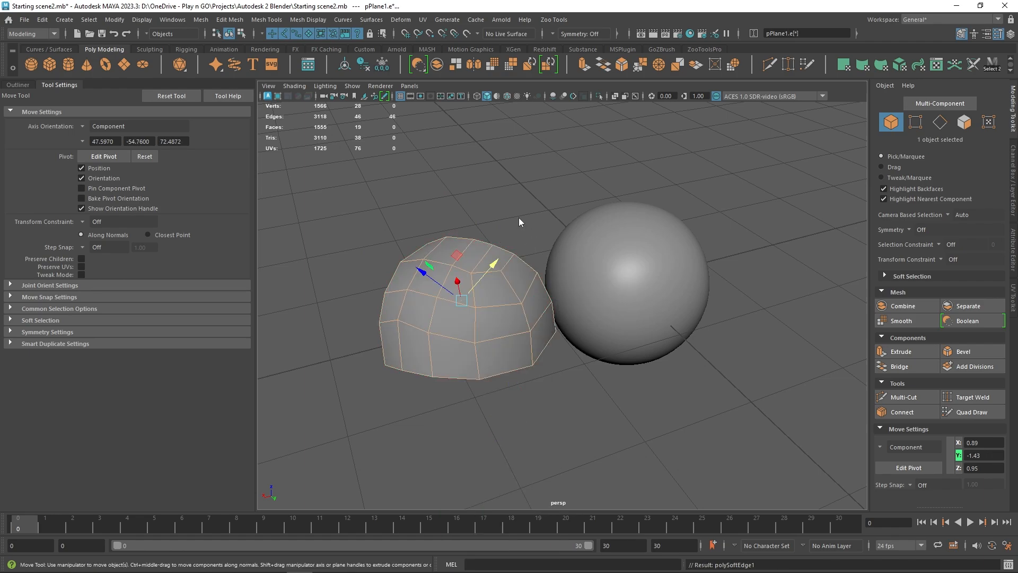
right_click_drag(519, 218, 563, 204)
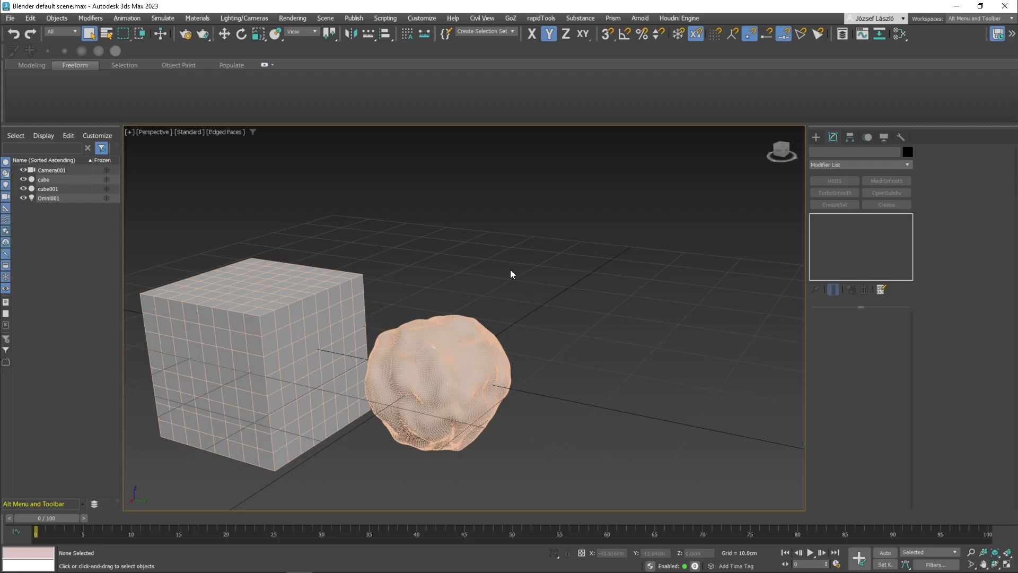
Step: In 3ds Max, select the gridded cube and collapse its Edit Poly modifier into an Editable Poly
left_click(325, 317)
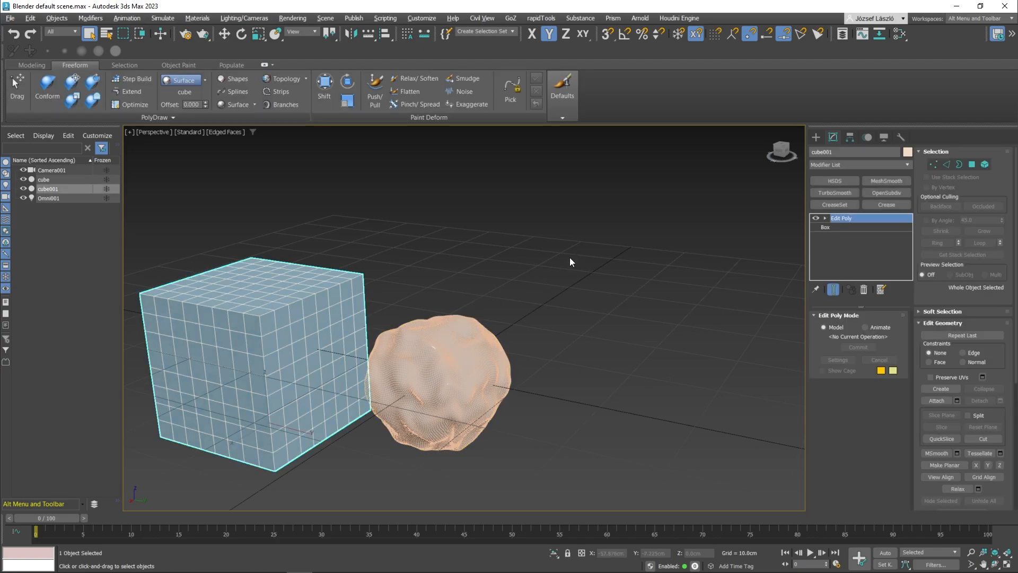
right_click(324, 278)
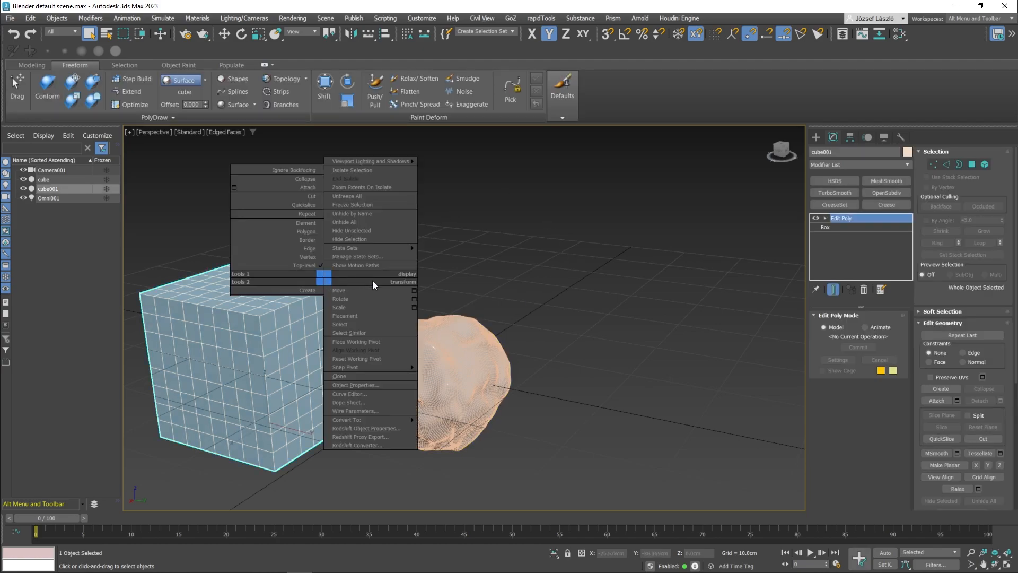
left_click(450, 270)
right_click(853, 219)
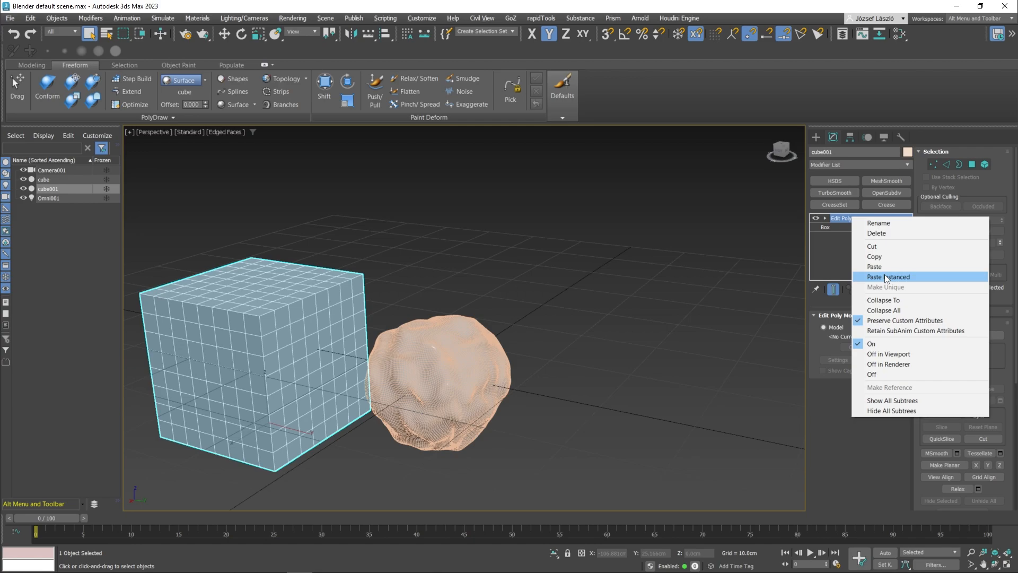
left_click(889, 300)
middle_click_drag(313, 329, 366, 318)
middle_click_drag(418, 275, 423, 269, "alt")
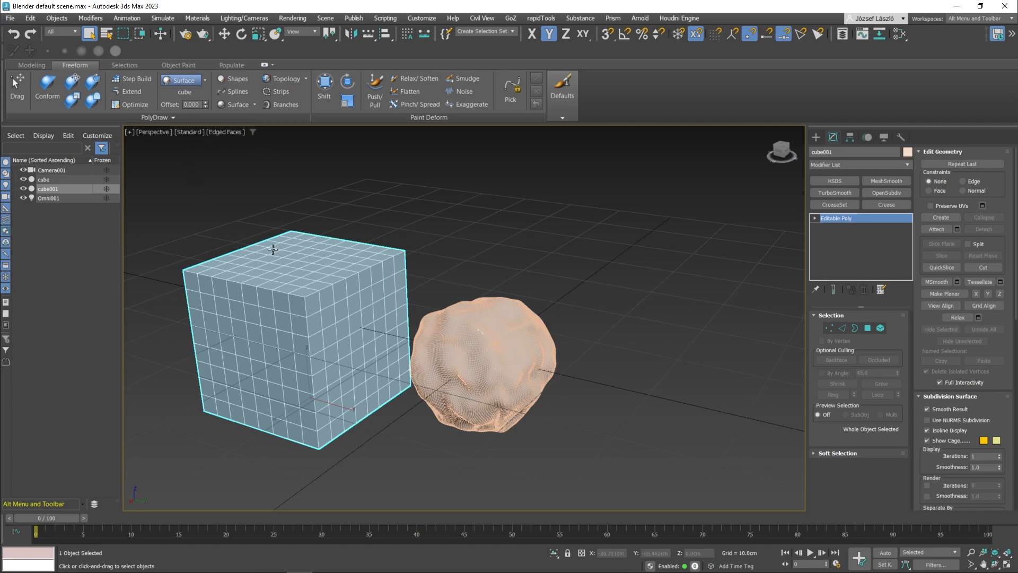
Step: Inspect the noisy ball and the cube with edged faces hidden, restore the edges, and keep the cube selected
left_click(488, 331)
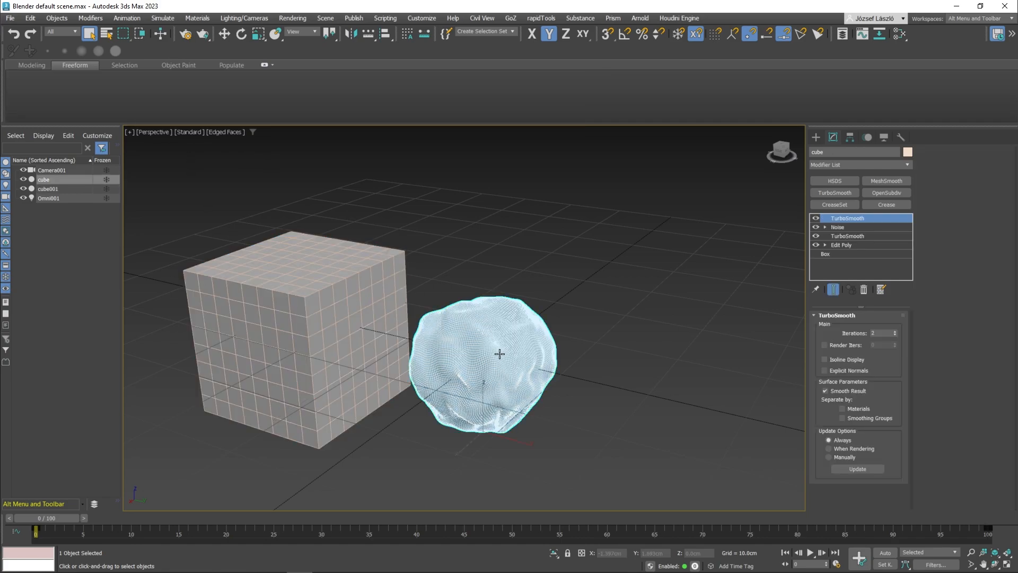
key("F4")
left_click(321, 320)
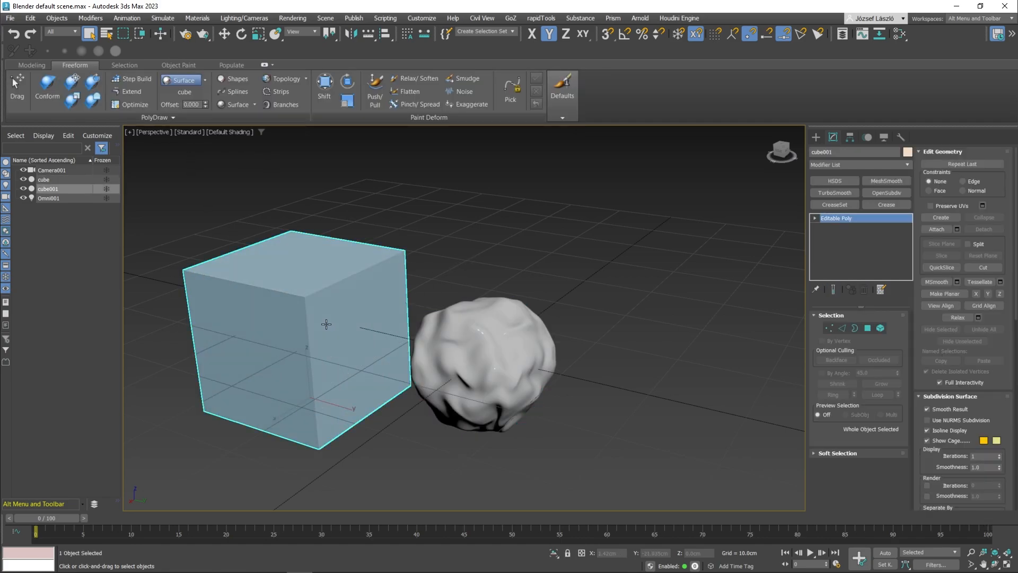
key("F4")
middle_click_drag(363, 281, 337, 328, "alt")
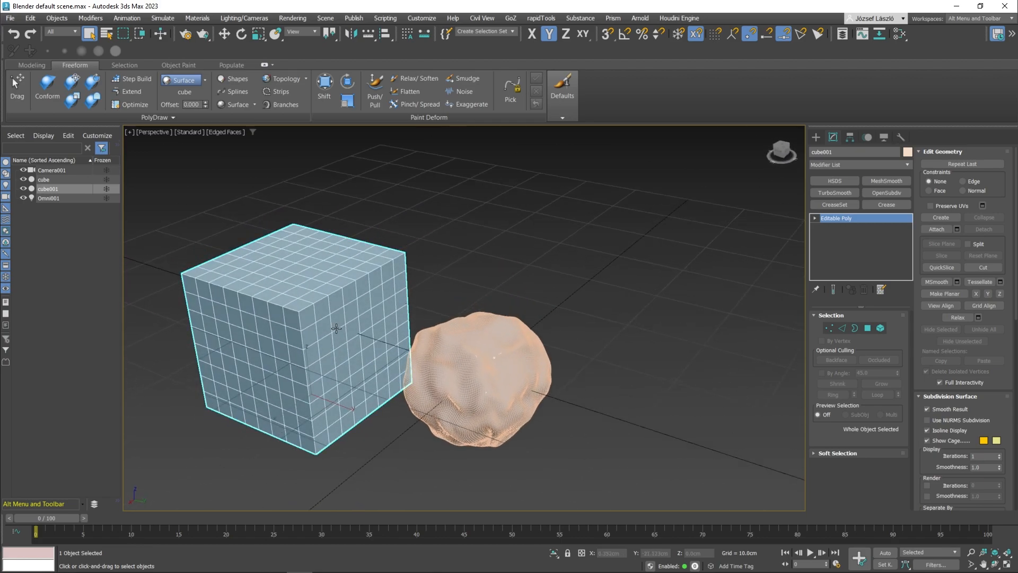
Step: Set PolyDraw to Draw On: Surface, pick the noisy ball as its target surface, and select the ball
left_click(207, 78)
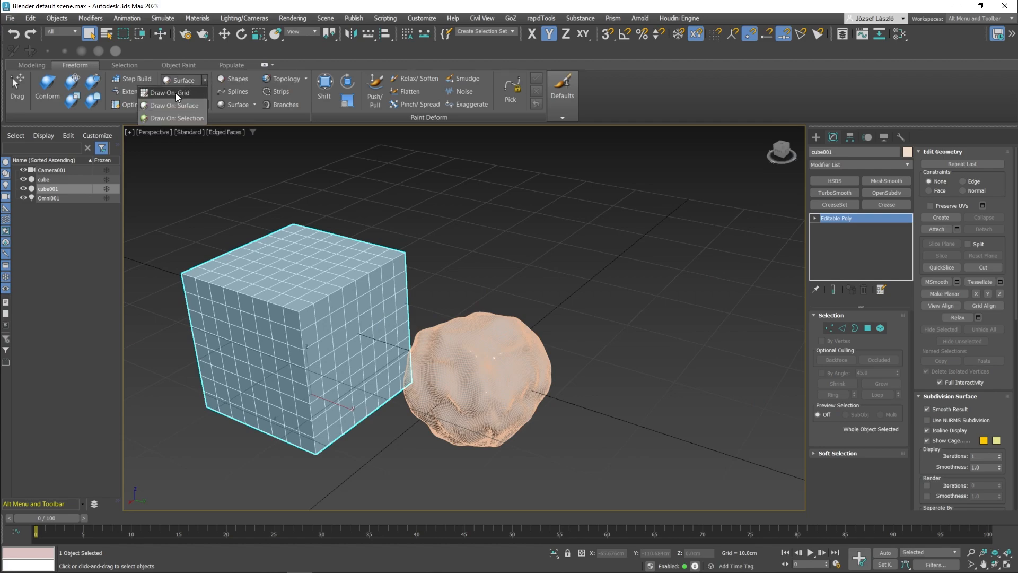
left_click(160, 106)
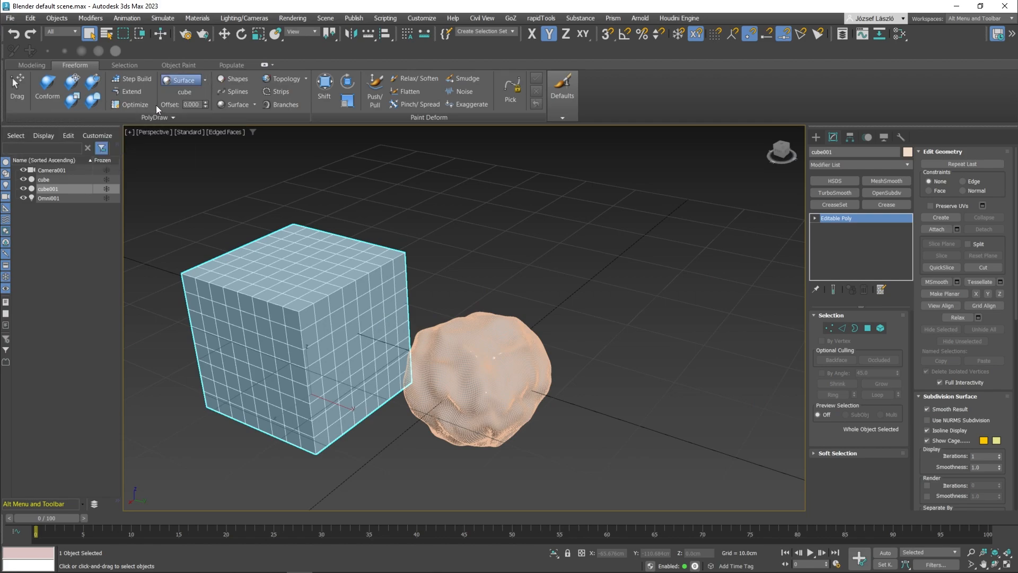
left_click(175, 93)
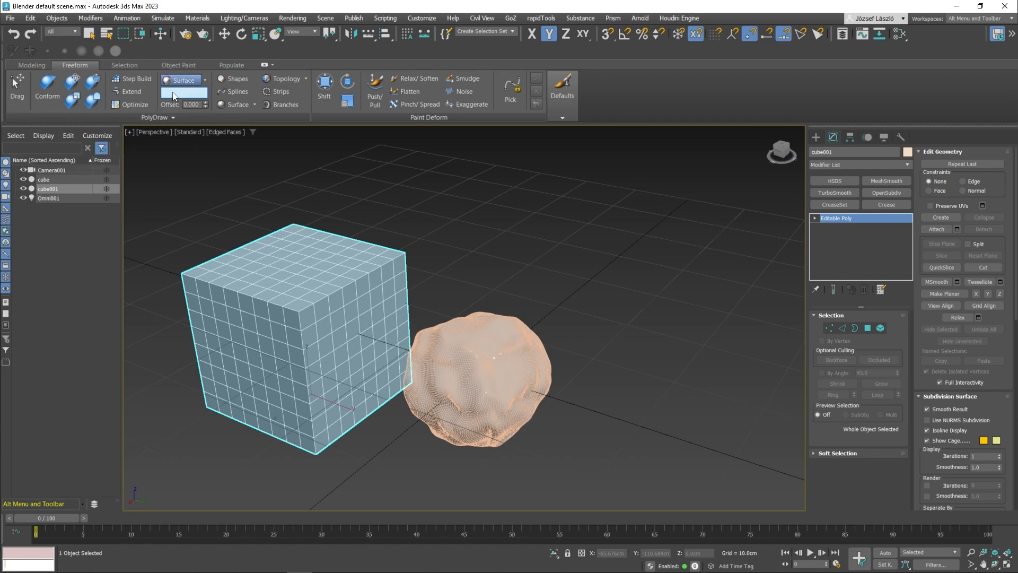
left_click(476, 337)
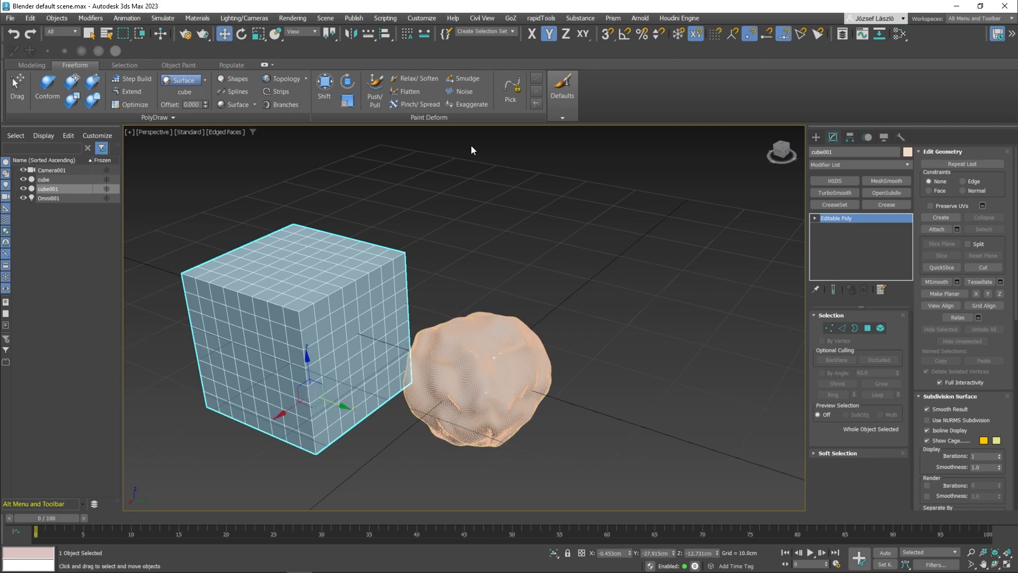
left_click(475, 199)
left_click(477, 322)
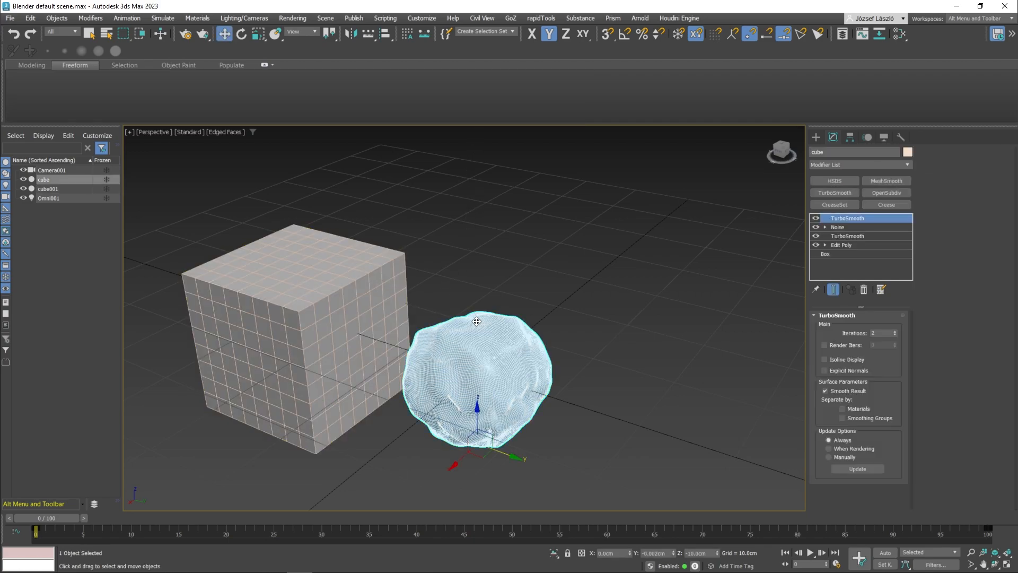
Step: Select the gridded cube and place two rows of Step Build points across the upper front of the noisy ball
left_click(387, 293)
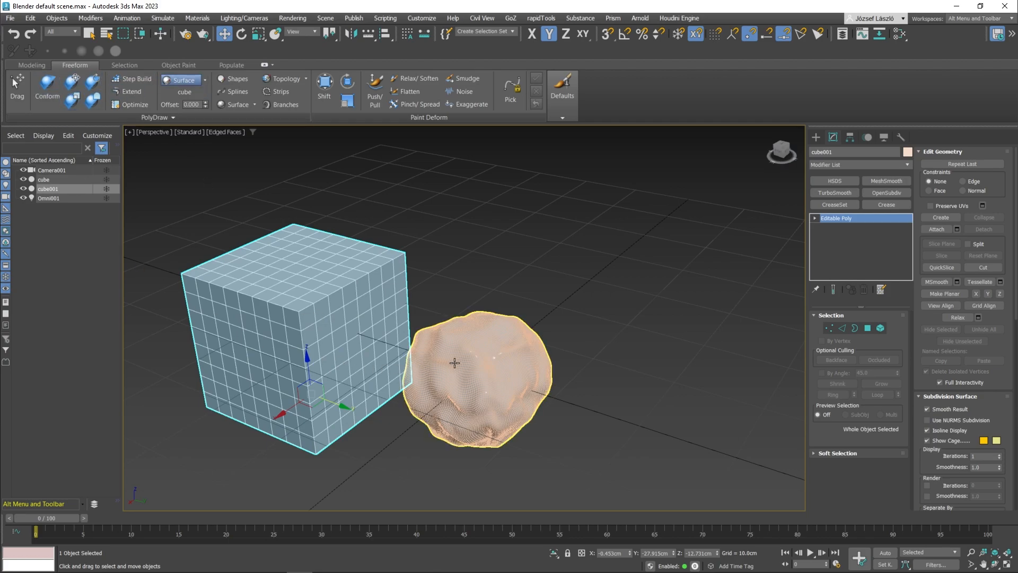
middle_click_drag(386, 354, 299, 375, "alt")
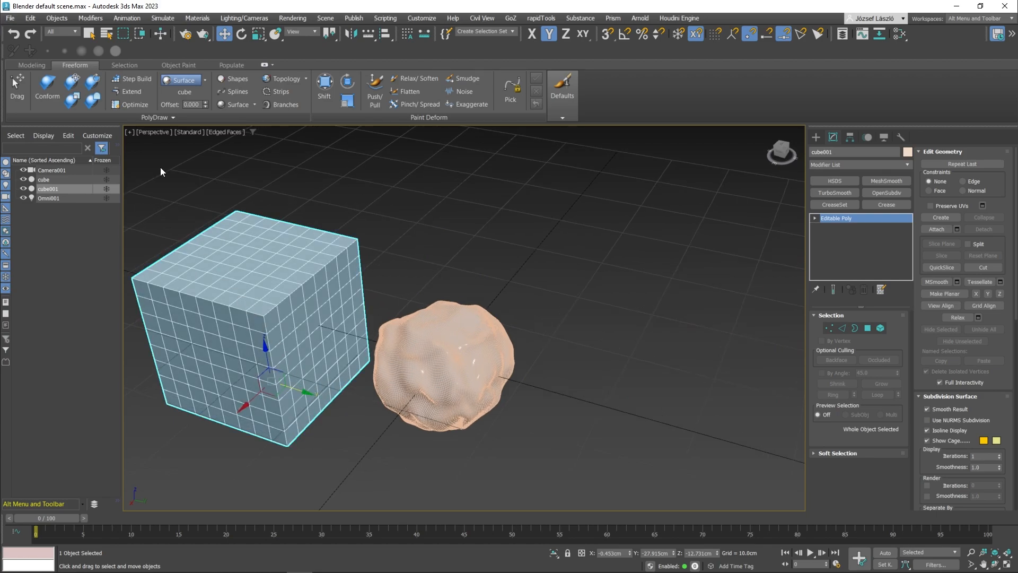
left_click(125, 80)
scroll(477, 366, "up", 6)
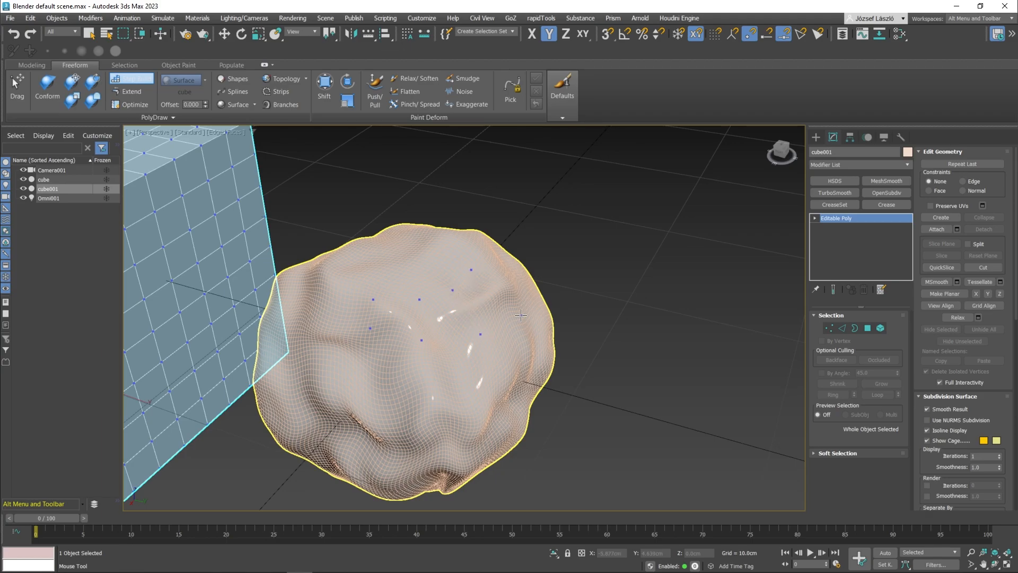
middle_click_drag(478, 374, 383, 252, "alt")
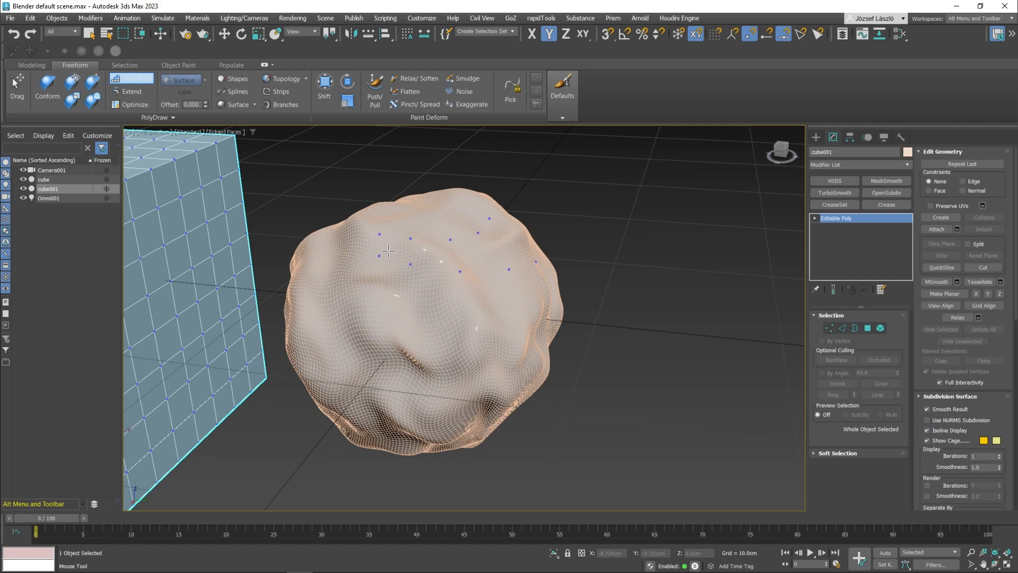
Step: Fill the Step Build points with a band of quads on the ball and add another quad below the band's left end
mouse_move(389, 251)
left_mouse_down("shift")
mouse_move(477, 258)
mouse_move(504, 242)
left_mouse_up("shift")
key("ctrl+z")
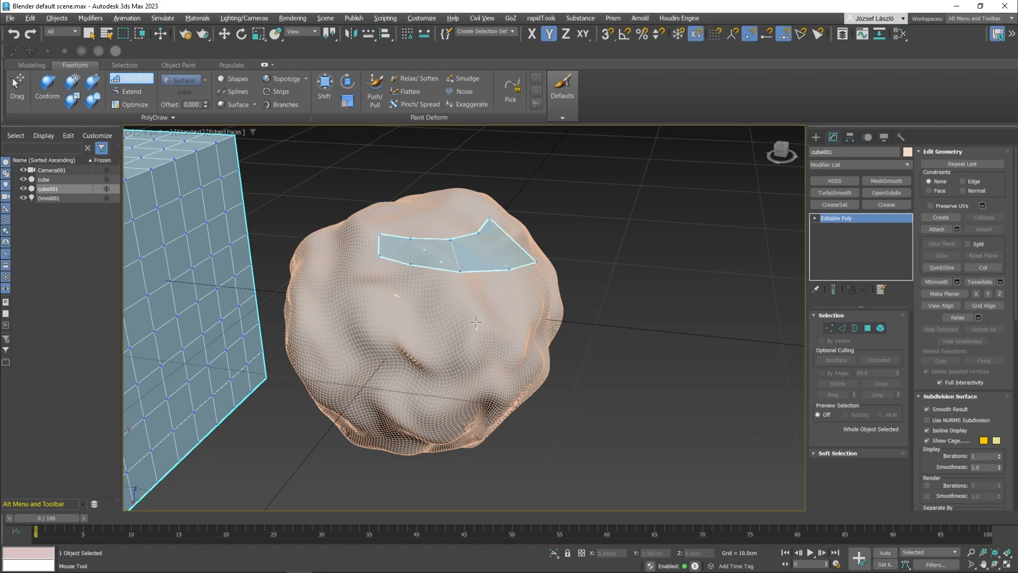
middle_click_drag(475, 322, 413, 322, "alt")
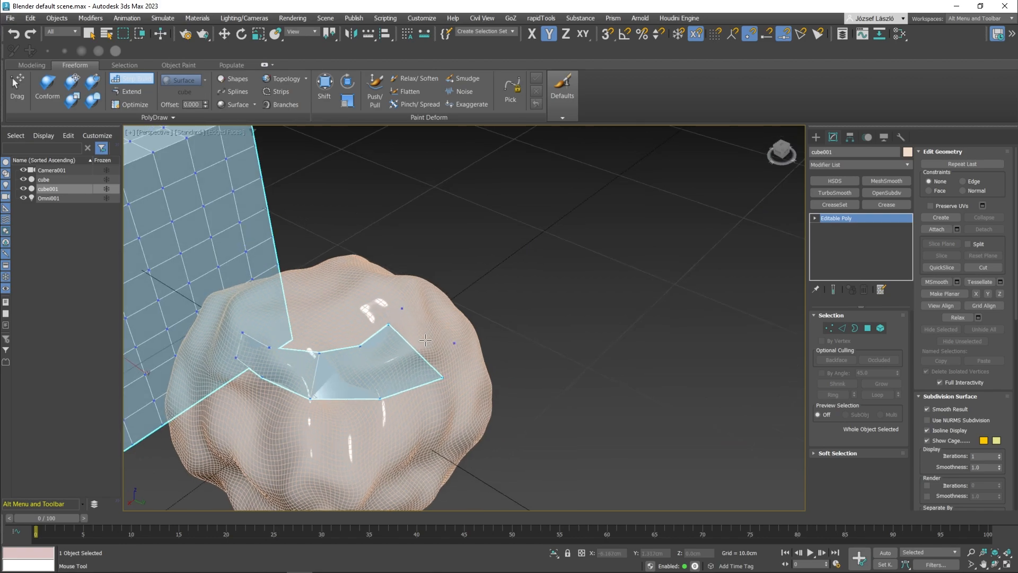
middle_click_drag(426, 340, 440, 307, "alt")
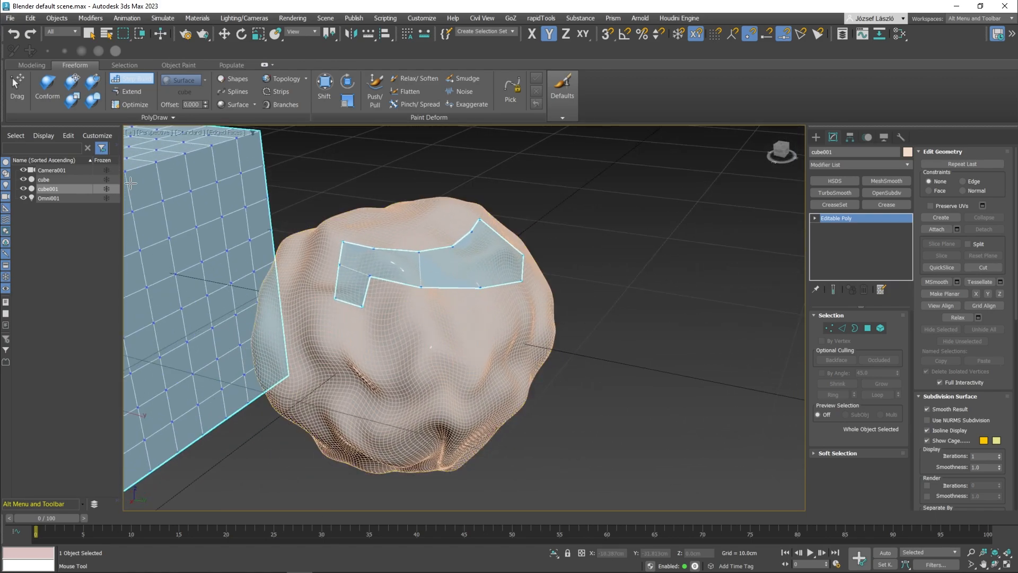
Step: Use Extend to pull new polygons from border vertices at the band's left end and lower edge
left_click(131, 92)
middle_click_drag(458, 359, 450, 375)
left_click_drag(420, 301, 307, 277)
left_click_drag(421, 301, 421, 332)
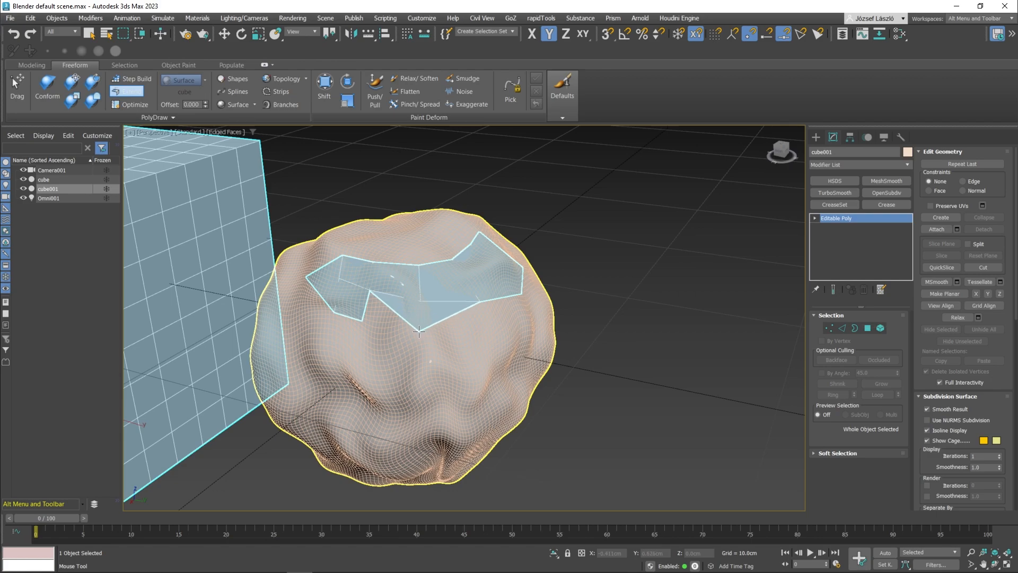
Step: Undo the extension on the band's lower edge and extend a polygon from its upper edge across the ball
middle_click_drag(420, 333, 405, 382, "alt")
key("ctrl+z")
left_click_drag(365, 415, 411, 349)
key("ctrl+z")
key("ctrl+z")
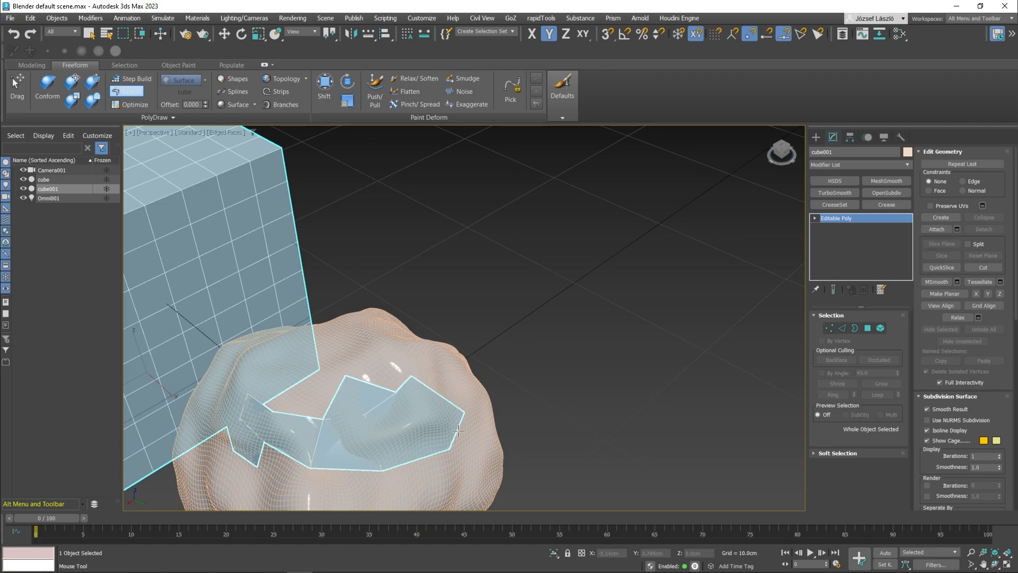
Step: Try extending the band's right end and lower edge, undo both extensions, and leave Extend
left_click_drag(458, 432, 467, 475)
key("ctrl+z")
left_click_drag(389, 476, 386, 500)
middle_click_drag(377, 475, 457, 313)
key("ctrl+z")
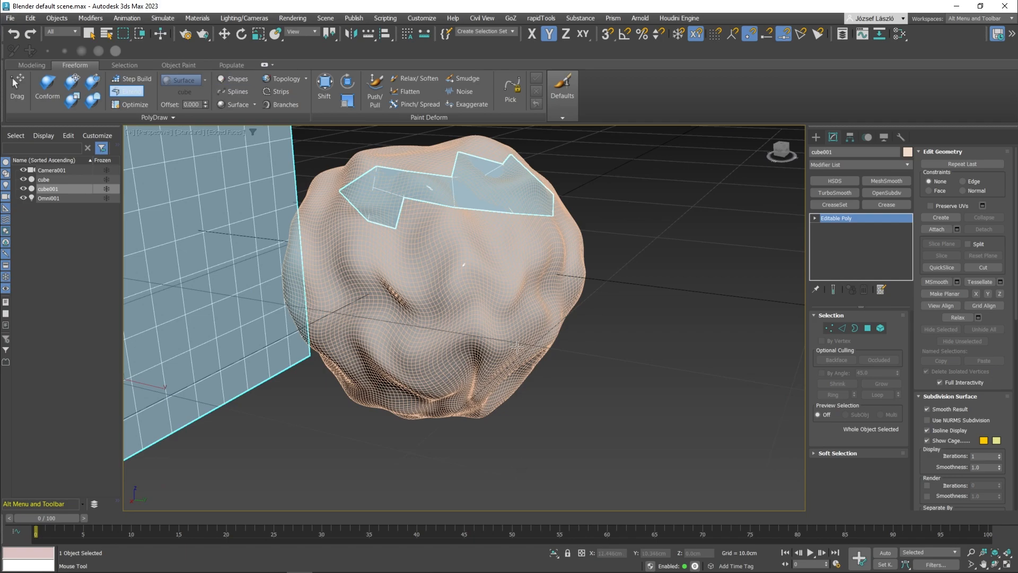
left_click(127, 91)
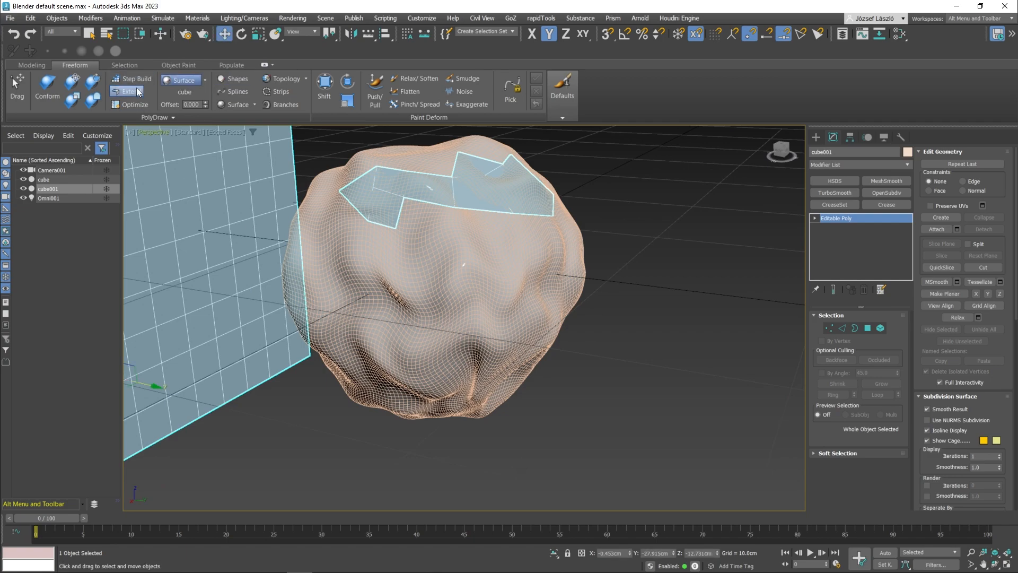
Step: Draw a roughly circular polygon on the ball's surface below the band with the PolyDraw Shapes tool
left_click(234, 79)
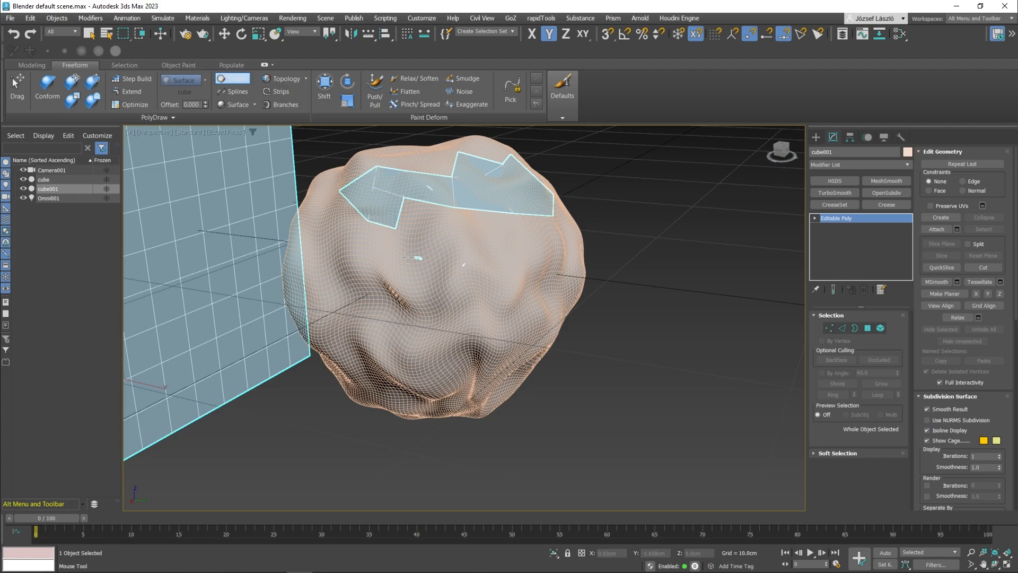
mouse_move(407, 256)
left_mouse_down()
mouse_move(383, 295)
mouse_move(424, 318)
mouse_move(456, 297)
mouse_move(445, 268)
left_mouse_up()
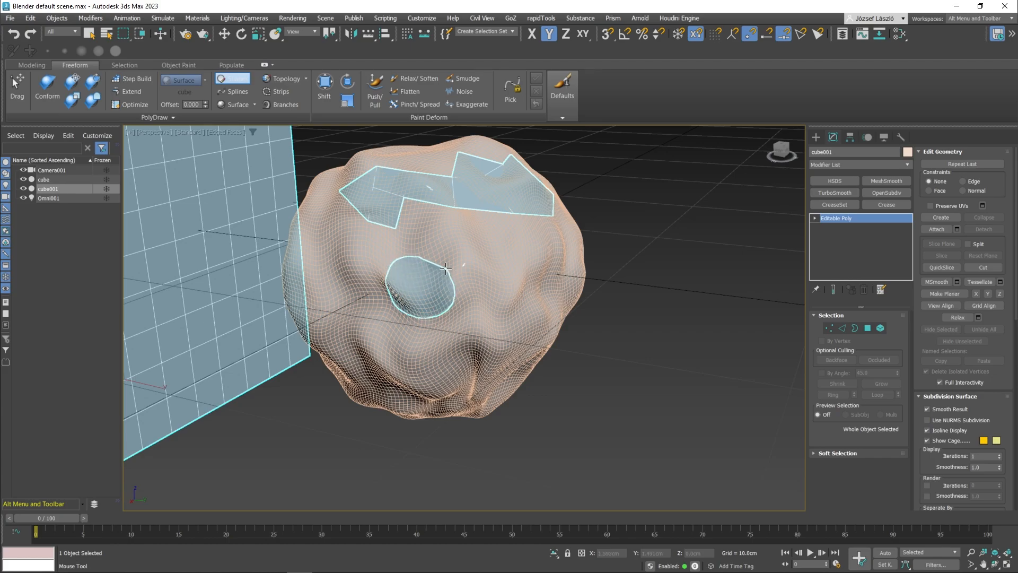
middle_click_drag(443, 334, 434, 330, "alt")
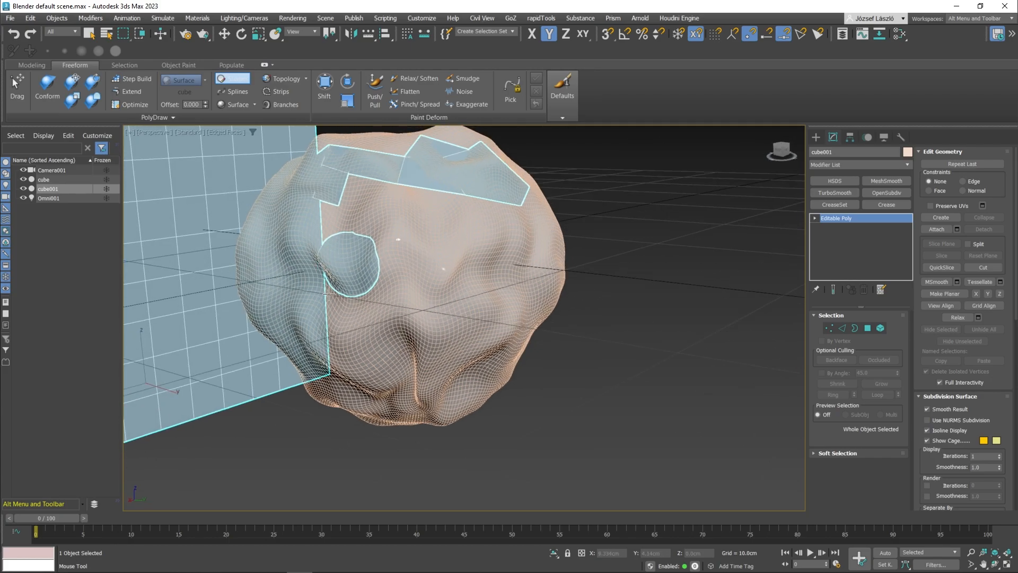
mouse_move(328, 293)
middle_mouse_down("alt")
mouse_move(541, 296)
mouse_move(400, 336)
mouse_move(386, 329)
middle_mouse_up("alt")
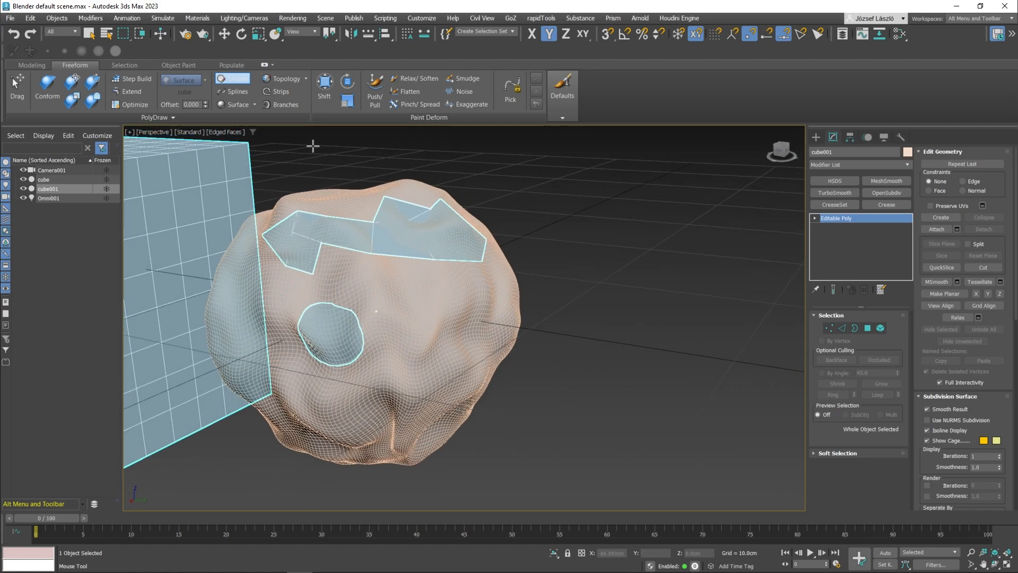
Step: Draw a short spline on the ball's surface beside the round polygon with the PolyDraw Splines tool
left_click(243, 95)
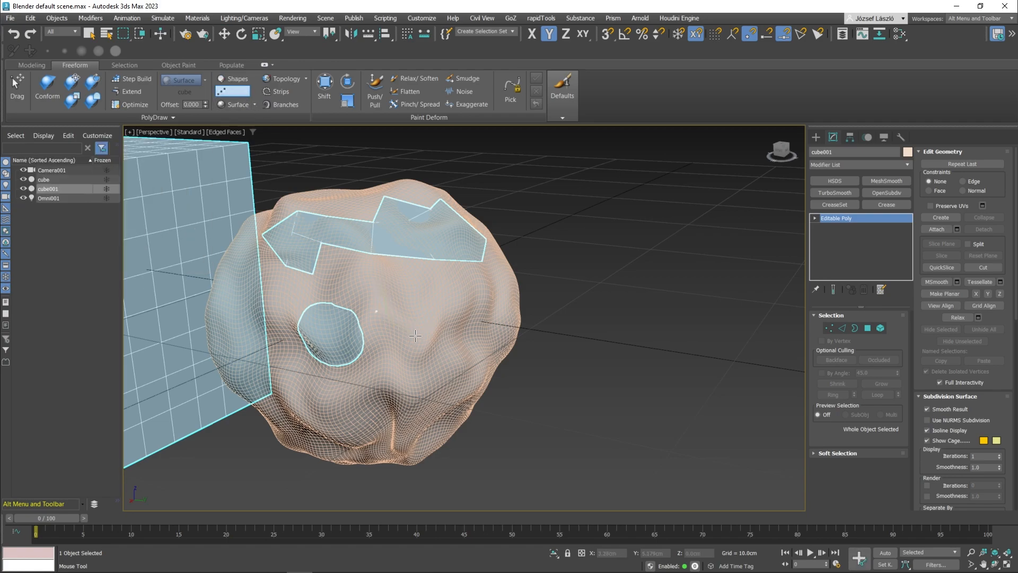
left_click_drag(415, 335, 445, 308)
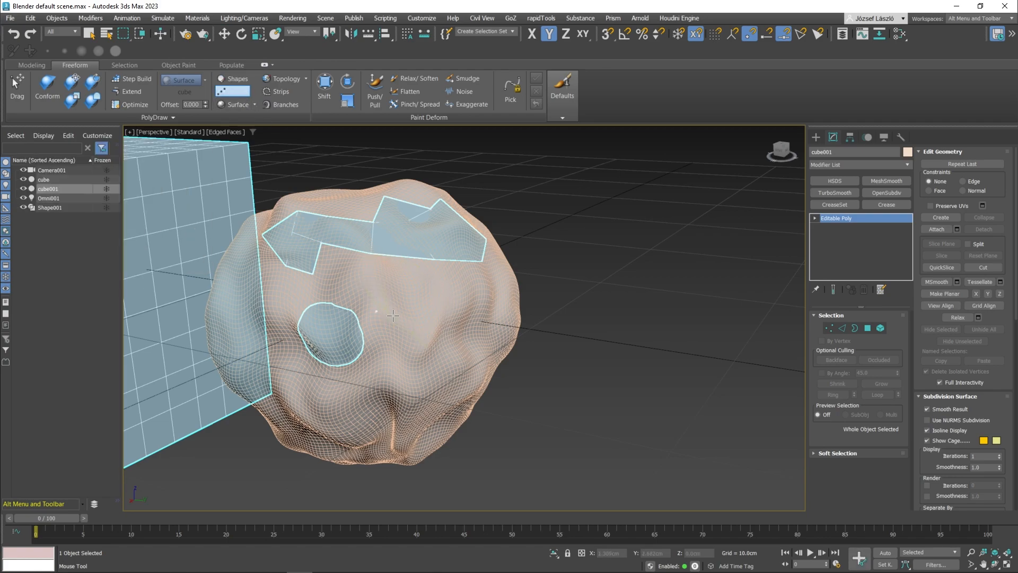
mouse_move(398, 332)
middle_mouse_down("alt")
mouse_move(398, 295)
mouse_move(393, 325)
middle_mouse_up("alt")
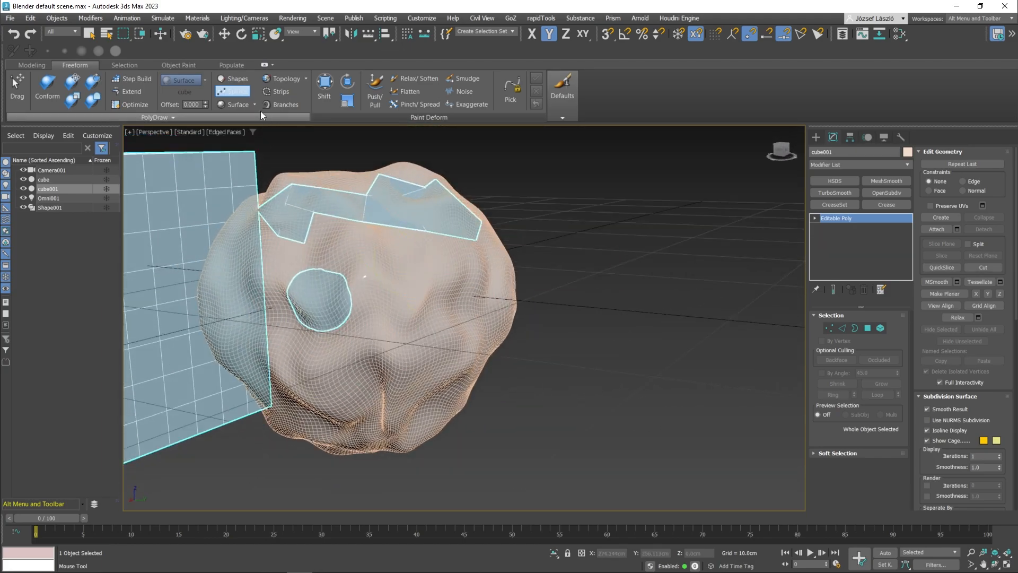
Step: Activate the Topology tool and sketch vertical and horizontal lines crossing each other on the ball beside the round polygon
left_click(241, 79)
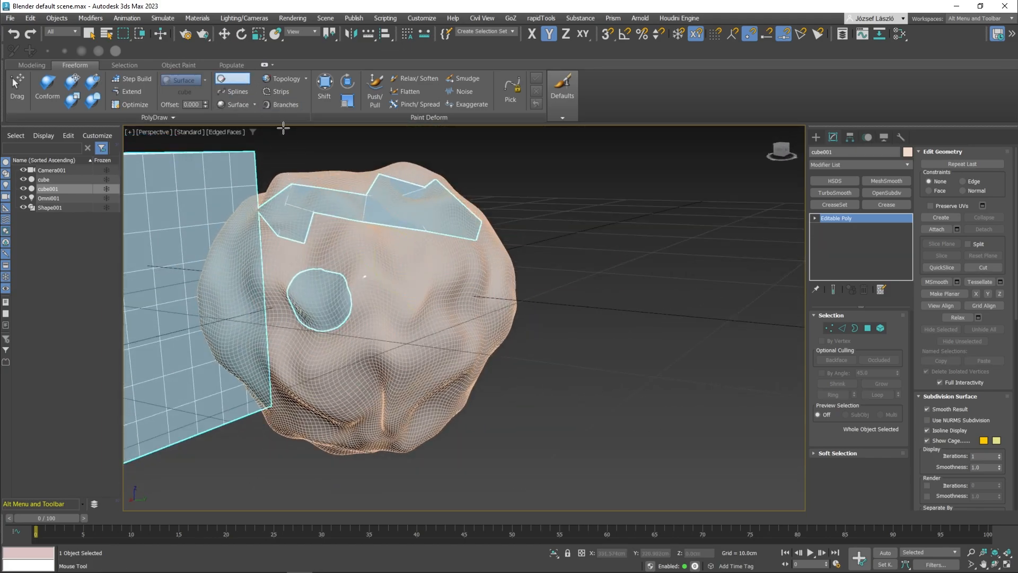
left_click(285, 78)
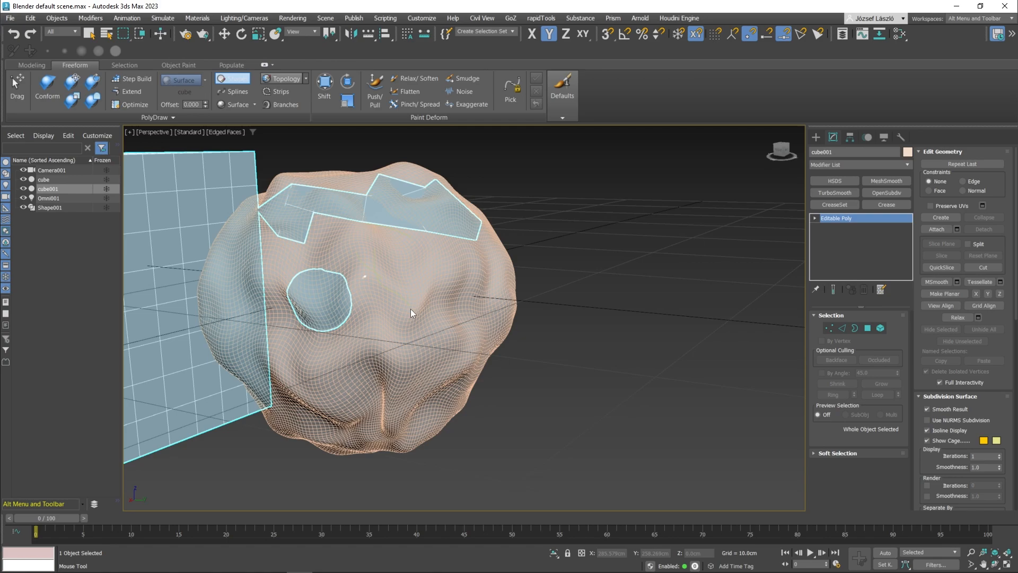
left_click_drag(391, 240, 409, 354)
left_click_drag(433, 240, 444, 348)
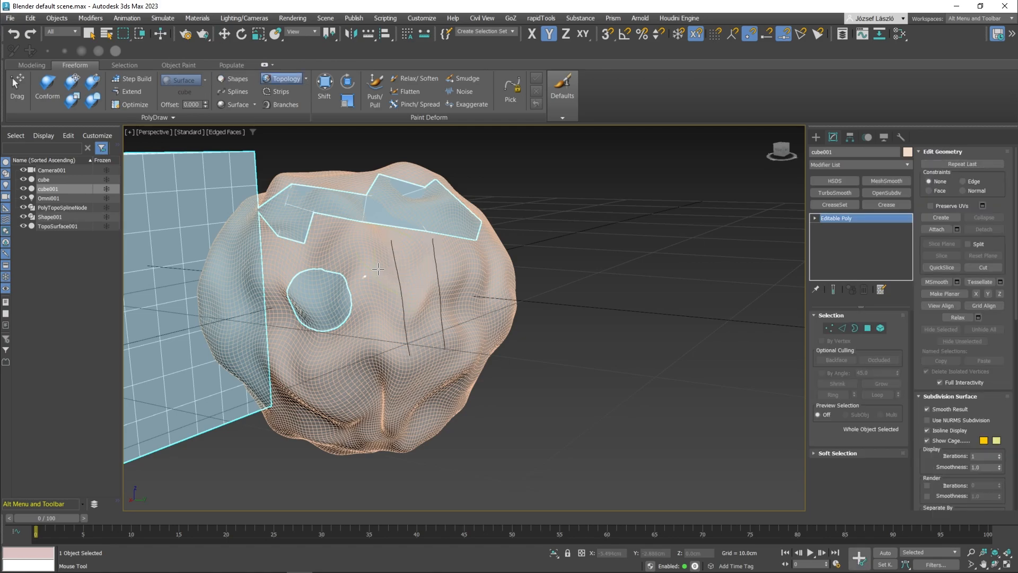
left_click_drag(400, 315, 461, 309)
middle_click_drag(463, 310, 427, 314, "alt")
middle_click_drag(357, 330, 380, 327, "alt")
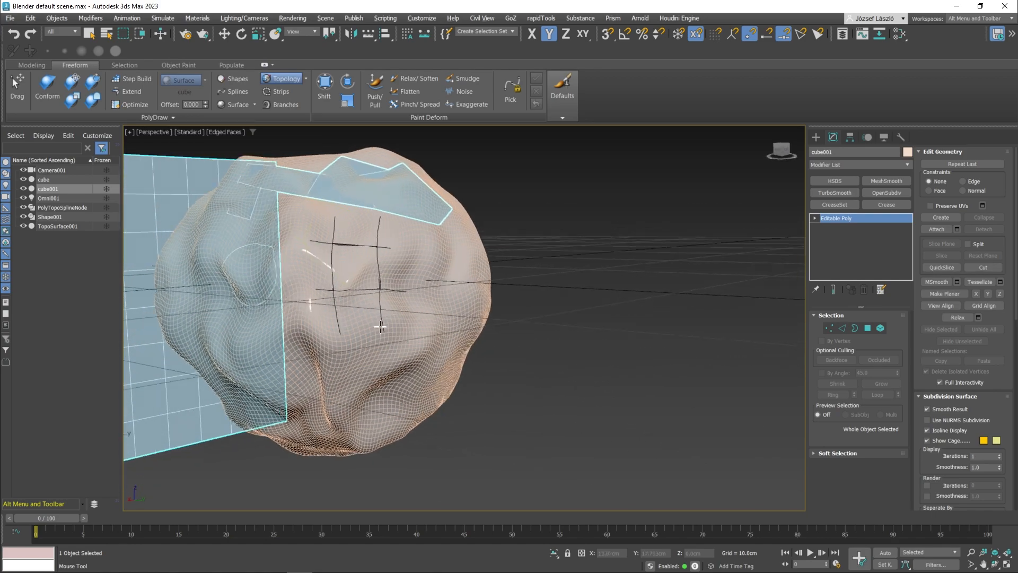
Step: Continue the Topology grid around the ball by lengthening both horizontal lines and crossing them with more vertical lines
left_click_drag(384, 248, 439, 250)
left_click_drag(386, 290, 460, 295)
mouse_move(410, 228)
left_mouse_down()
mouse_move(411, 320)
mouse_move(448, 328)
left_mouse_up()
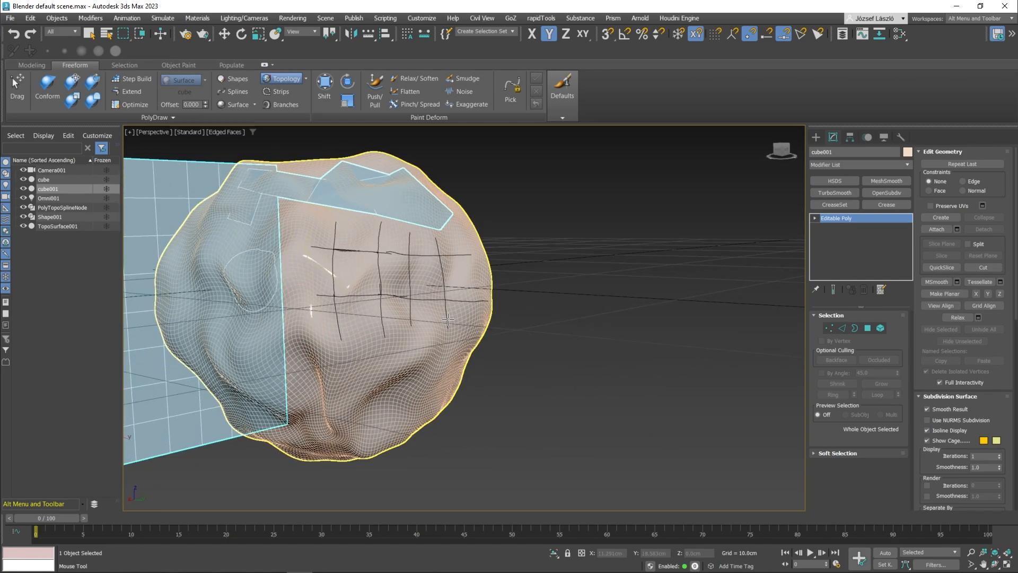
left_click_drag(458, 234, 475, 322)
middle_click_drag(478, 324, 435, 292, "alt")
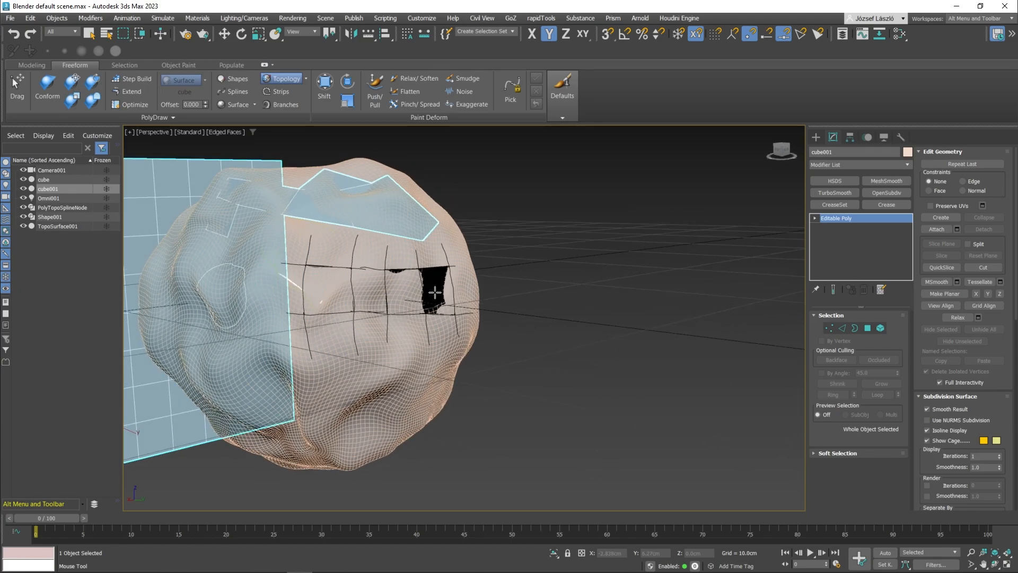
Step: Paint three roughly parallel polygon strips across the lower part of the ball with the Strips tool
left_click(266, 90)
mouse_move(371, 253)
middle_mouse_down("alt")
mouse_move(371, 165)
mouse_move(432, 196)
middle_mouse_up("alt")
mouse_move(483, 245)
left_mouse_down()
mouse_move(439, 233)
mouse_move(365, 252)
left_mouse_up()
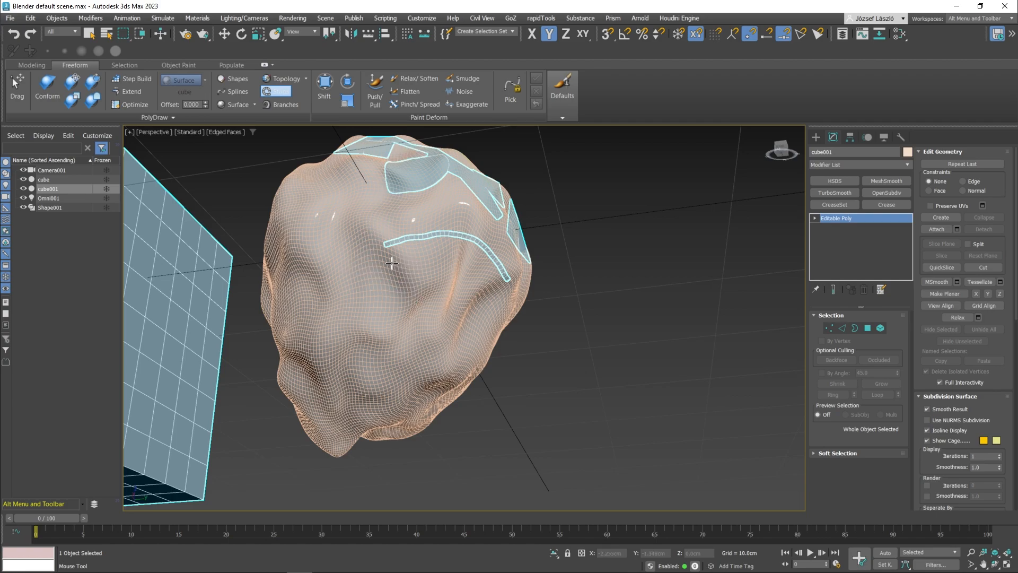
left_click_drag(479, 274, 364, 275)
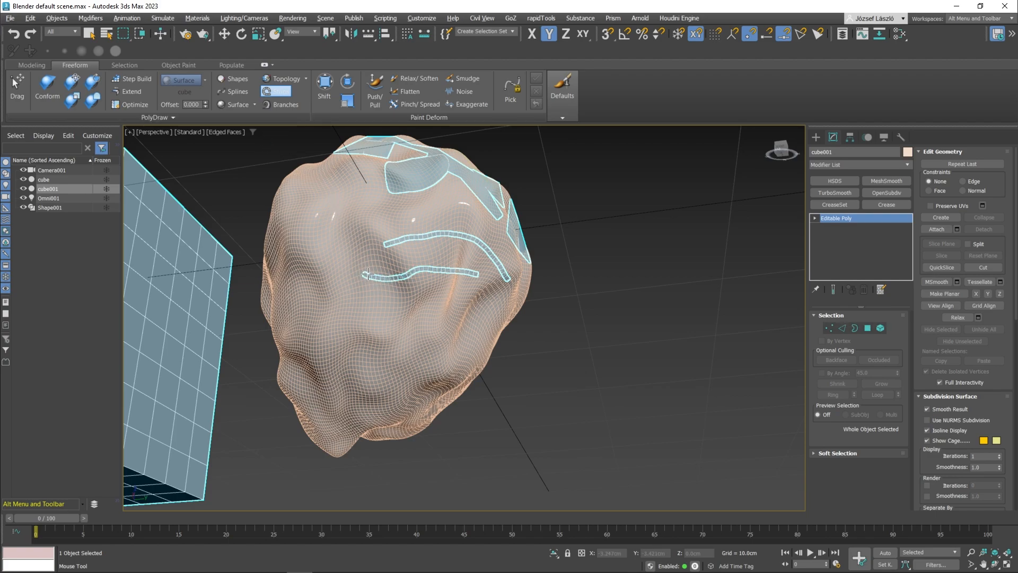
left_click_drag(461, 306, 367, 307)
Step: Try the Branches tool, leave PolyDraw, and move the gridded cube with its drawn patches to about -28.87 cm in Y
left_click(173, 118)
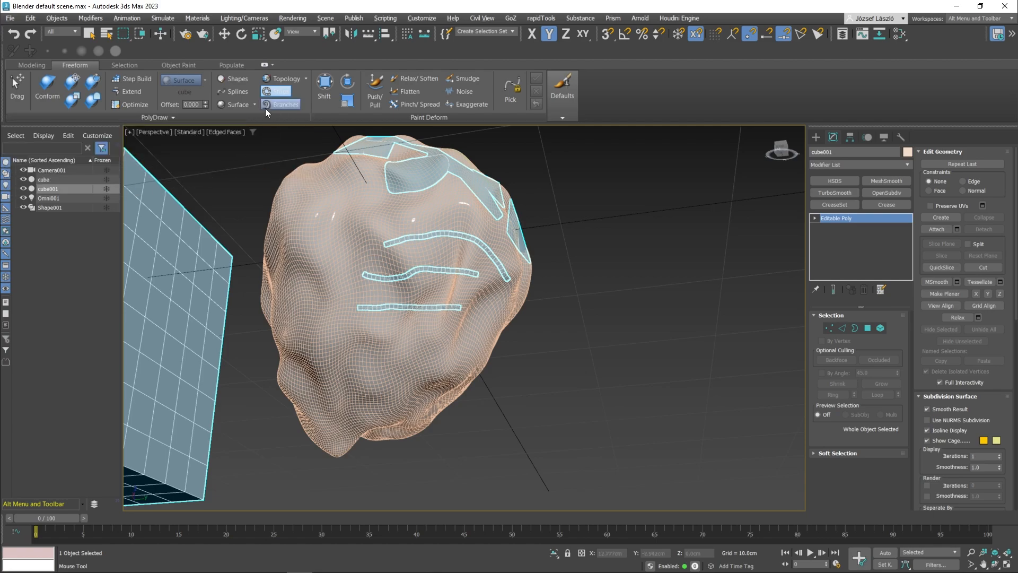
left_click(282, 104)
scroll(310, 247, "down", 8)
key("w")
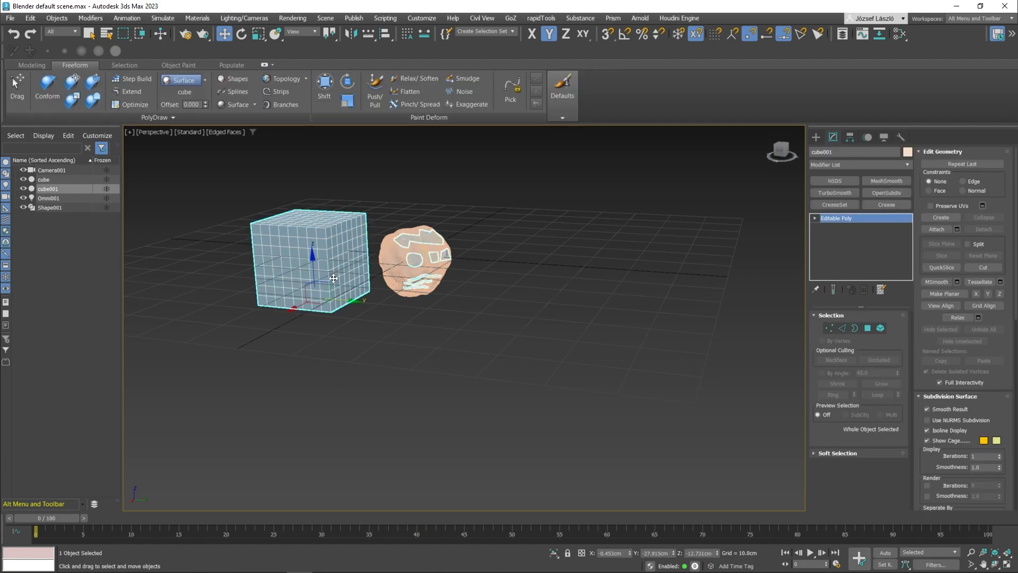
mouse_move(344, 300)
left_mouse_down()
mouse_move(378, 304)
mouse_move(339, 296)
left_mouse_up()
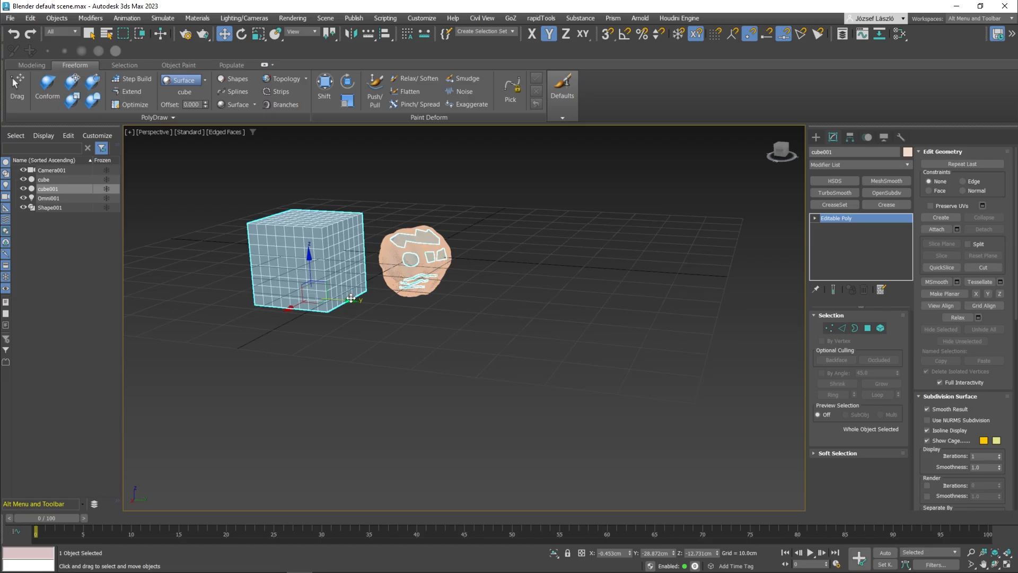
Step: Switch to the browser, review the Wrapit 1.5 feature page down to Planar Loops, and return to 3ds Max
key("alt+Tab")
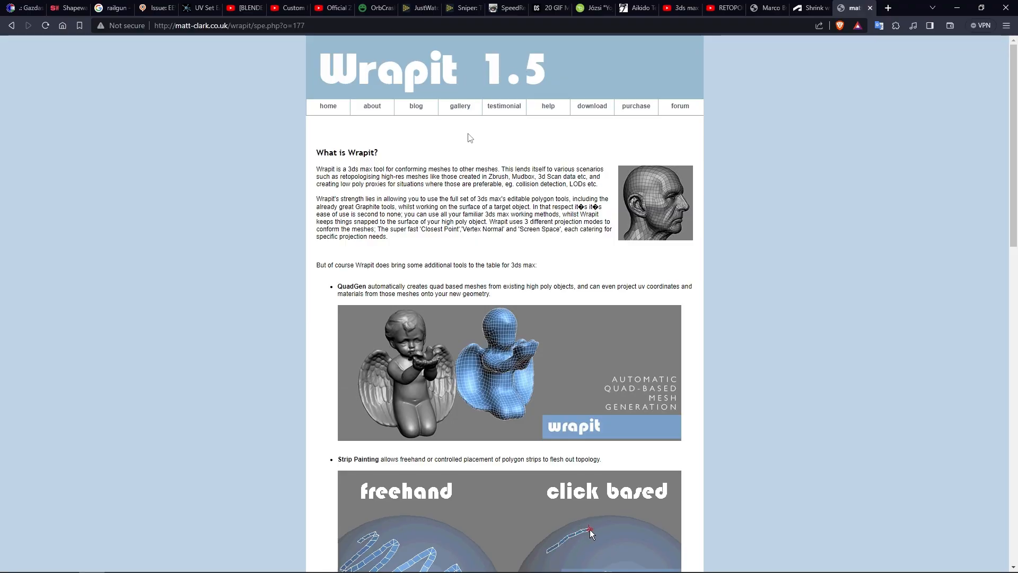
scroll(498, 194, "down", 10)
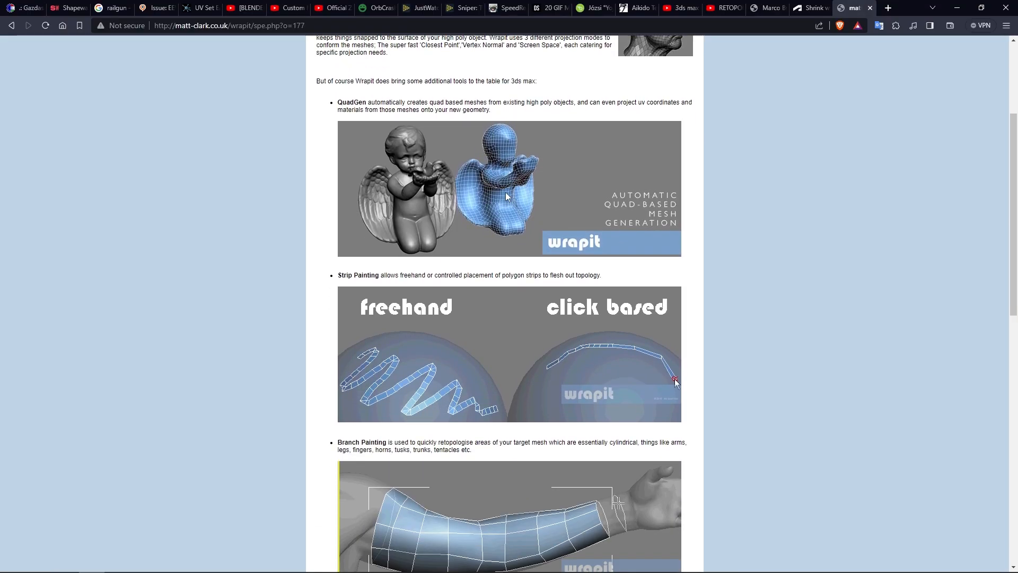
scroll(468, 232, "down", 3)
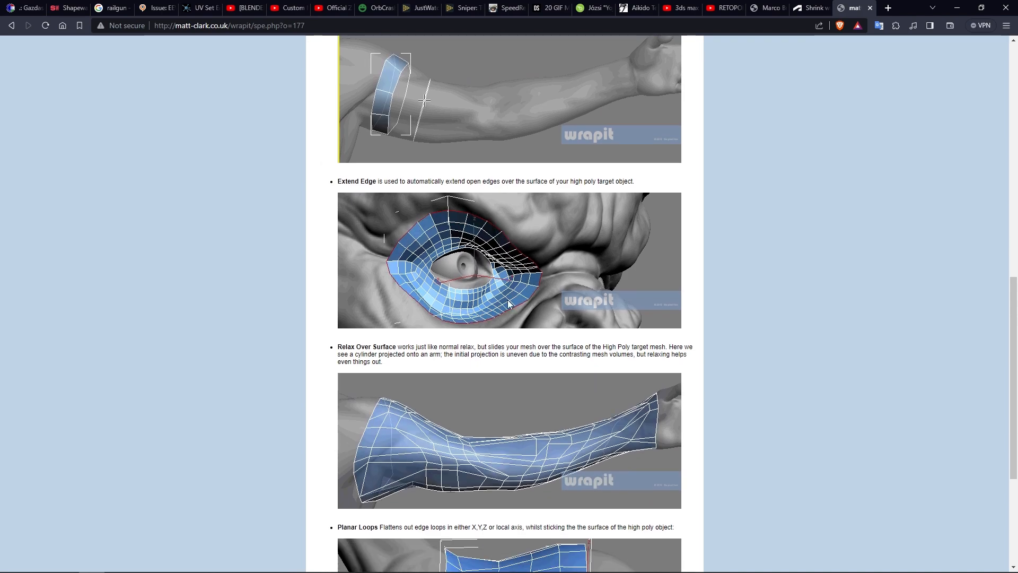
scroll(468, 232, "down", 2)
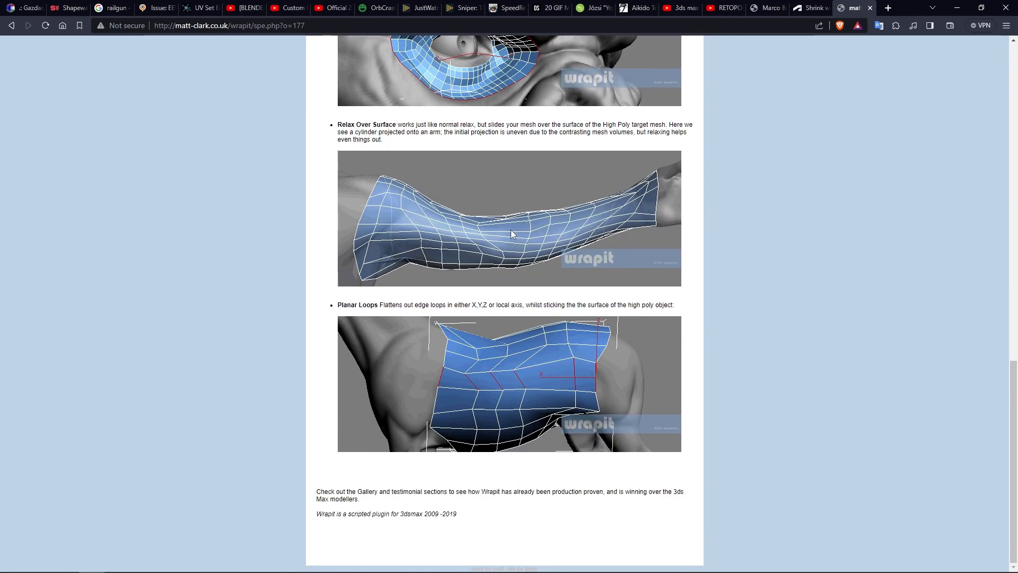
key("alt+Tab")
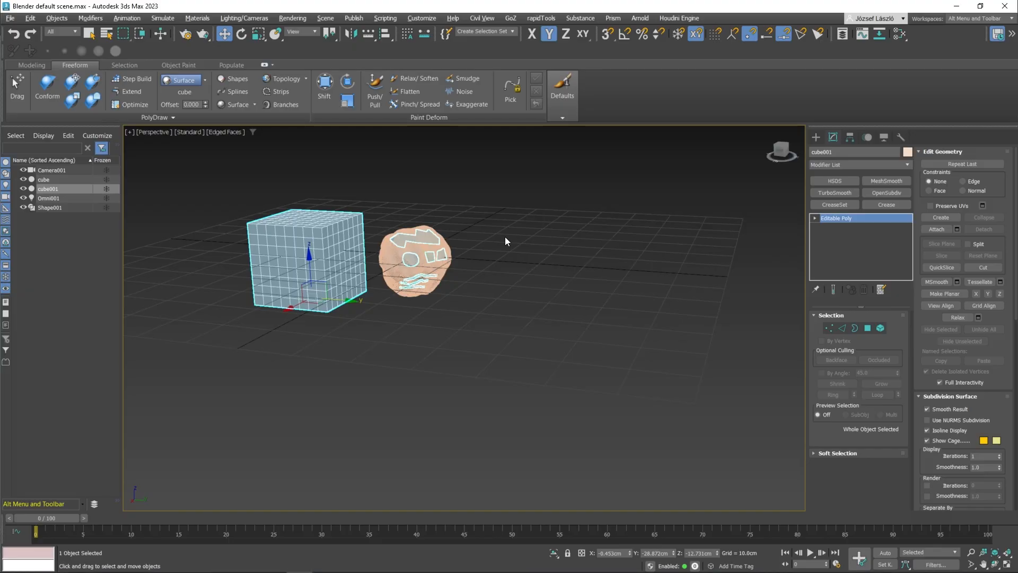
middle_click_drag(522, 271, 559, 293)
middle_click_drag(491, 282, 485, 304, "alt")
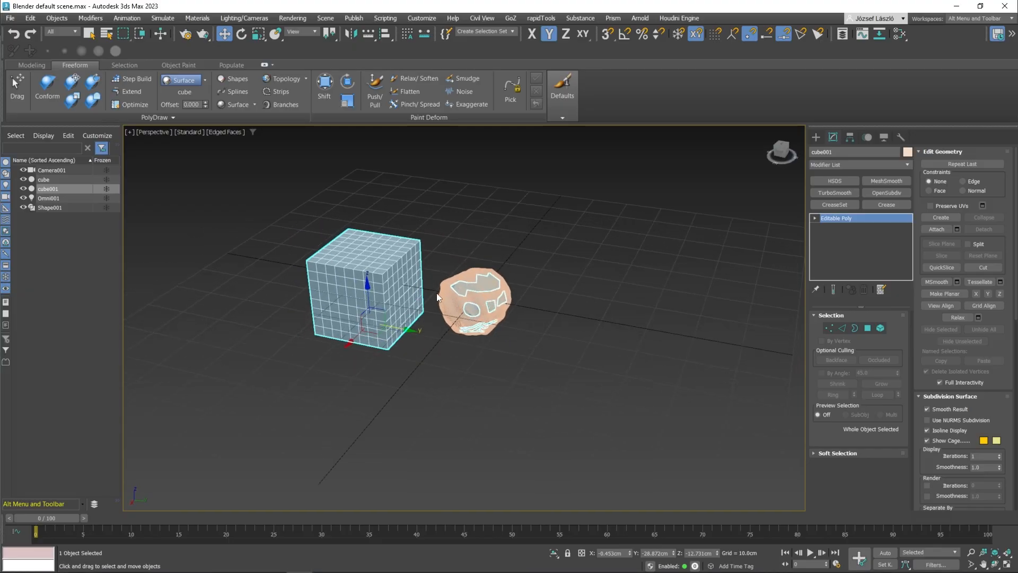
Step: Move the gridded cube over the ball to about 0.09 cm in Y and -7.44 cm in Z, and scale it down uniformly until the ball pokes through
scroll(426, 294, "up", 5)
middle_click_drag(426, 295, 426, 297)
left_click(450, 268)
left_click(390, 255)
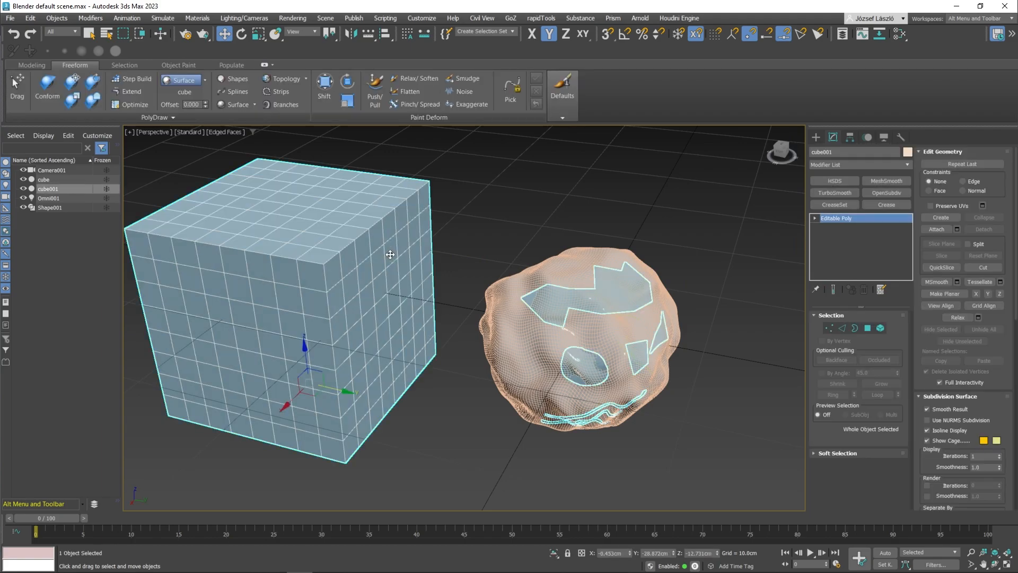
middle_click_drag(390, 254, 340, 381, "alt")
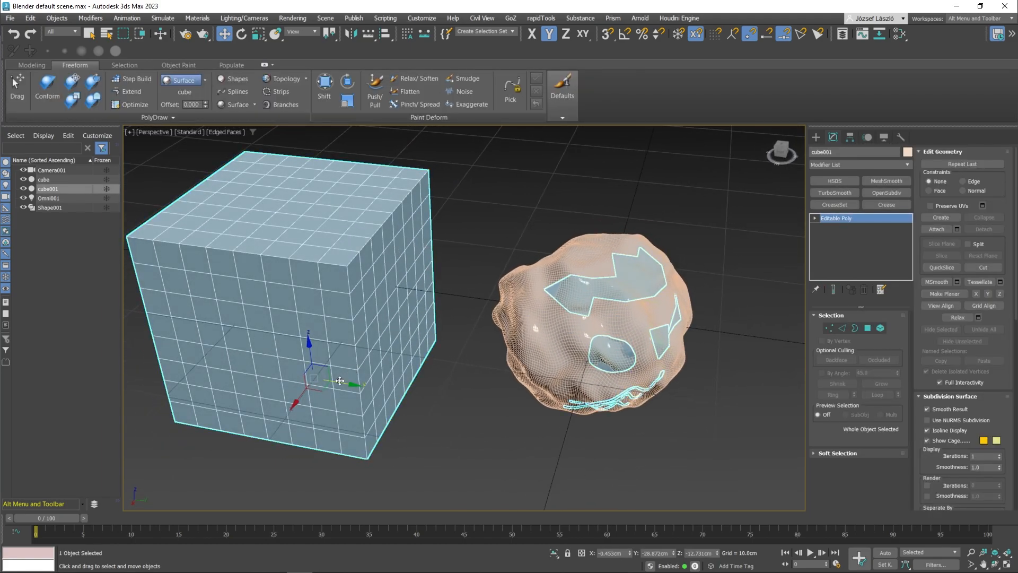
left_click_drag(340, 381, 620, 389)
middle_click_drag(619, 350, 604, 293)
key("r")
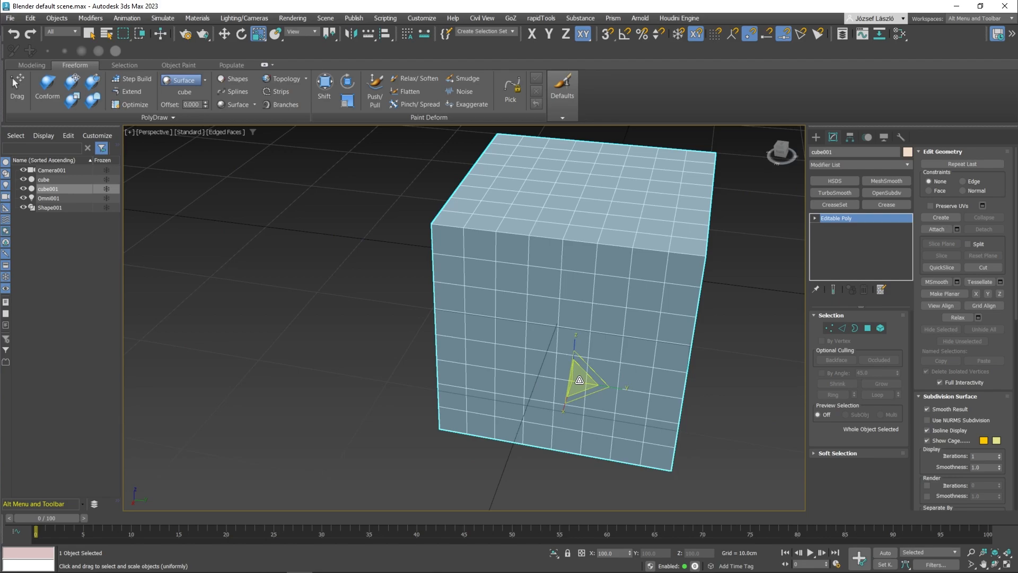
mouse_move(579, 378)
left_mouse_down()
mouse_move(549, 402)
mouse_move(576, 313)
left_mouse_up()
key("w")
middle_click_drag(577, 313, 504, 342, "alt")
mouse_move(504, 342)
middle_mouse_down("alt")
mouse_move(485, 344)
mouse_move(506, 334)
middle_mouse_up("alt")
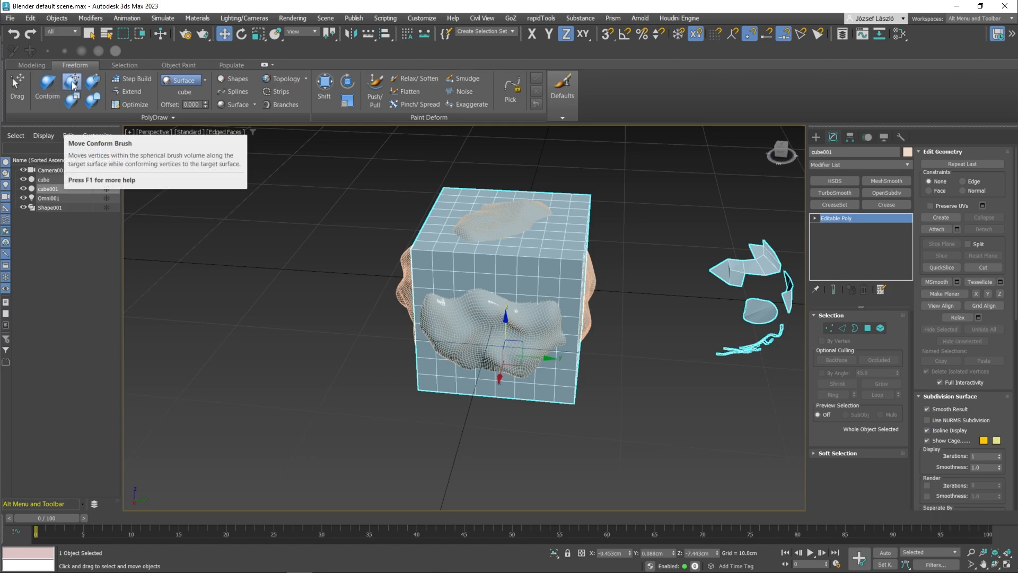
Step: Brush the cube's corner and sides with the Conform brush to pull its grid onto the ball's surface
left_click(48, 94)
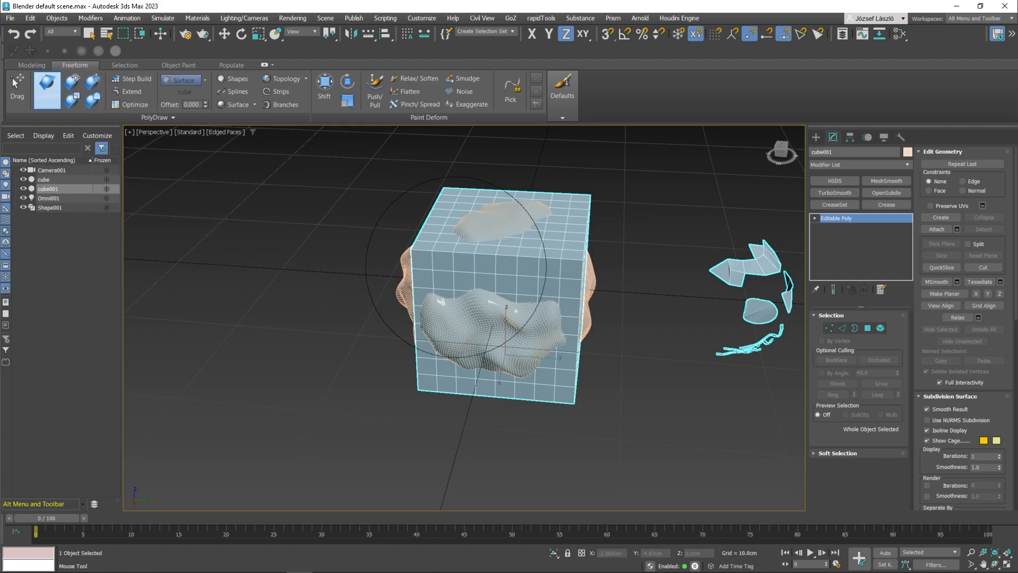
middle_click_drag(467, 233, 494, 281, "alt")
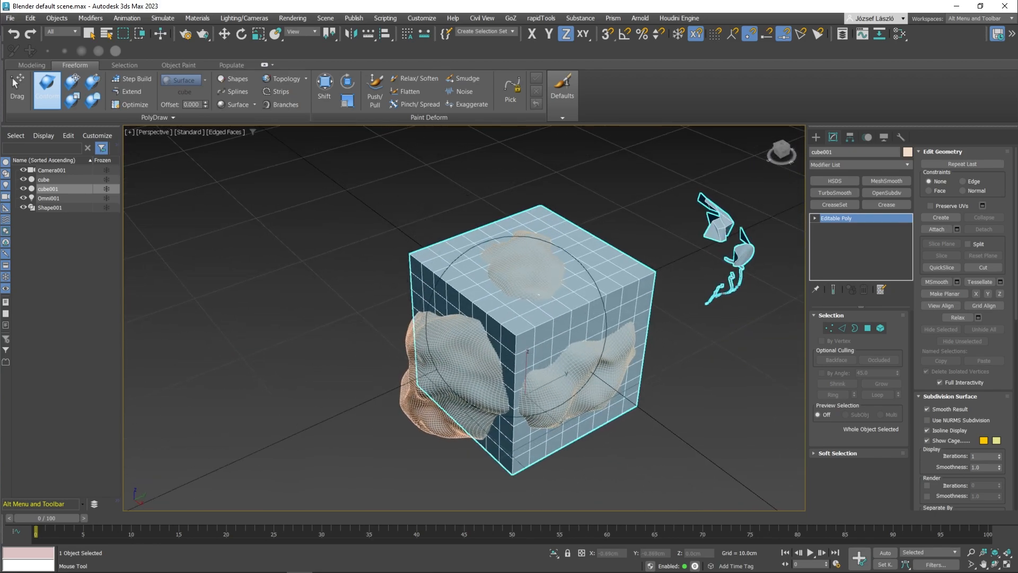
left_click_drag(516, 340, 521, 334)
key("ctrl+z")
middle_click_drag(520, 333, 678, 293, "alt")
mouse_move(680, 294)
left_mouse_down()
mouse_move(681, 326)
mouse_move(643, 346)
left_mouse_up()
mouse_move(643, 346)
middle_mouse_down("alt")
mouse_move(616, 314)
mouse_move(561, 338)
middle_mouse_up("alt")
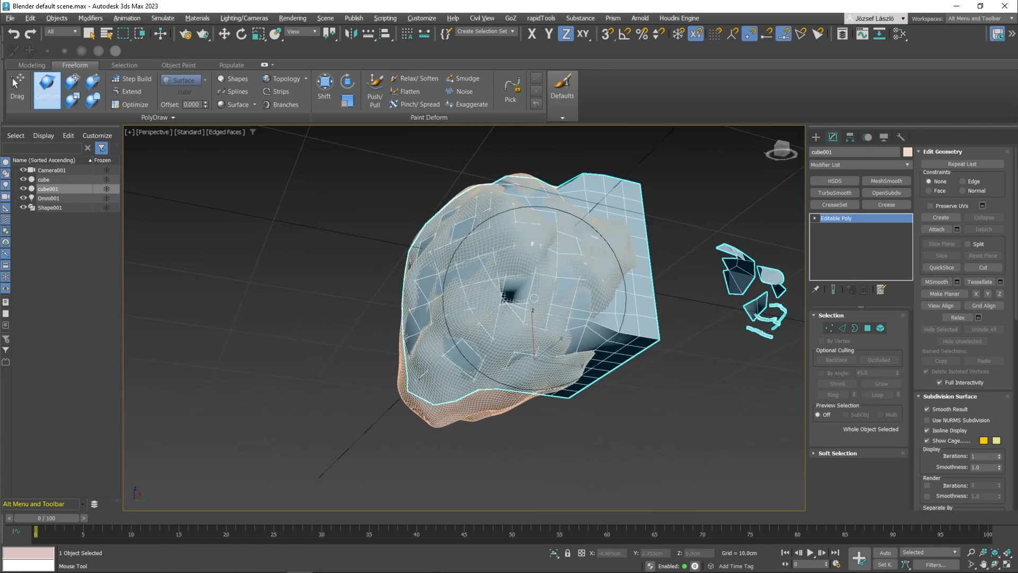
Step: Continue with the Conform brush around the remaining sides and corners until the whole cube hugs the ball
mouse_move(504, 294)
middle_mouse_down("alt")
mouse_move(496, 318)
mouse_move(517, 350)
middle_mouse_up("alt")
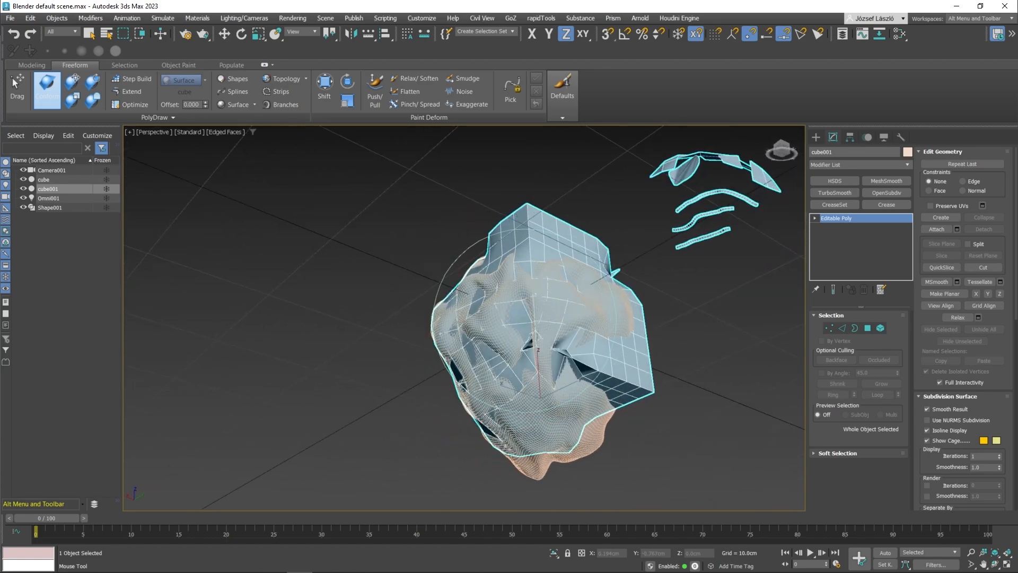
mouse_move(608, 362)
middle_mouse_down("alt")
mouse_move(489, 375)
mouse_move(583, 297)
mouse_move(636, 318)
mouse_move(568, 295)
mouse_move(580, 250)
mouse_move(504, 261)
mouse_move(603, 341)
mouse_move(604, 372)
mouse_move(569, 341)
mouse_move(617, 262)
mouse_move(620, 234)
mouse_move(602, 249)
mouse_move(480, 240)
mouse_move(472, 250)
middle_mouse_up("alt")
left_click_drag(472, 251, 498, 247)
middle_click_drag(499, 247, 470, 249, "alt")
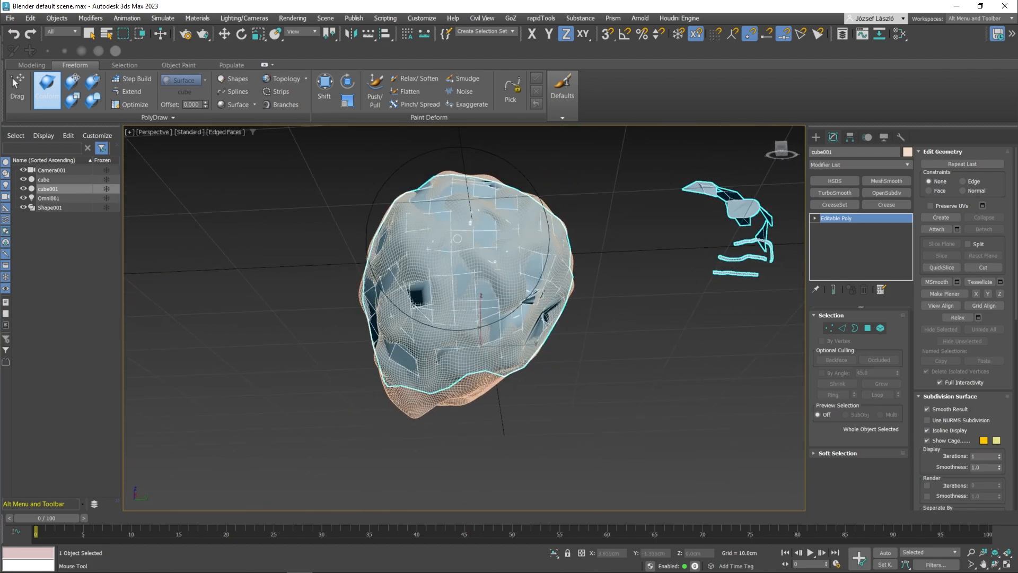
mouse_move(470, 250)
left_mouse_down()
mouse_move(451, 303)
mouse_move(467, 285)
left_mouse_up()
mouse_move(476, 287)
middle_mouse_down("alt")
mouse_move(504, 272)
mouse_move(491, 259)
middle_mouse_up("alt")
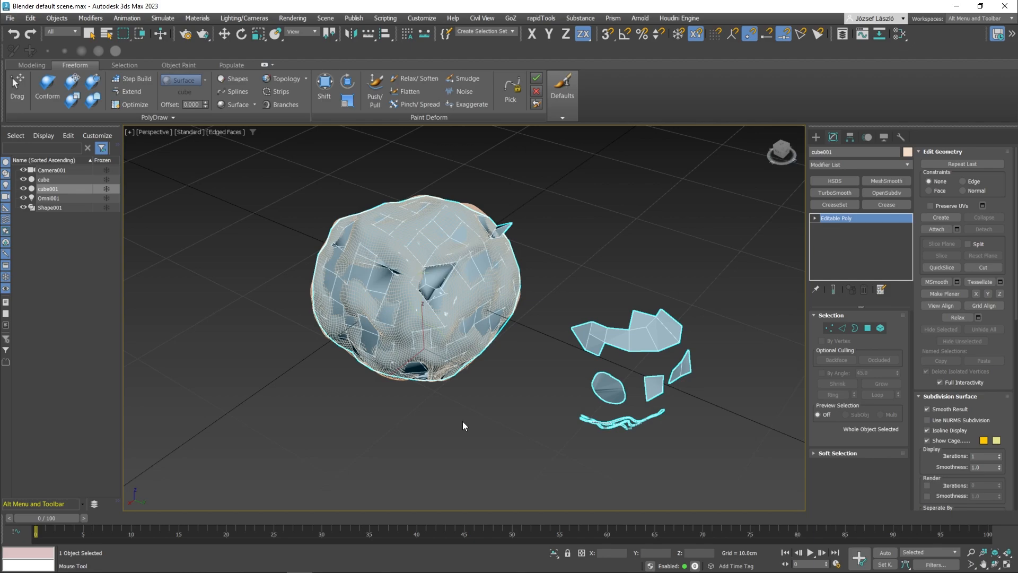
Step: Delete the conformed cube and its drawn patches, and add a Retopology modifier to the ball
key("Delete")
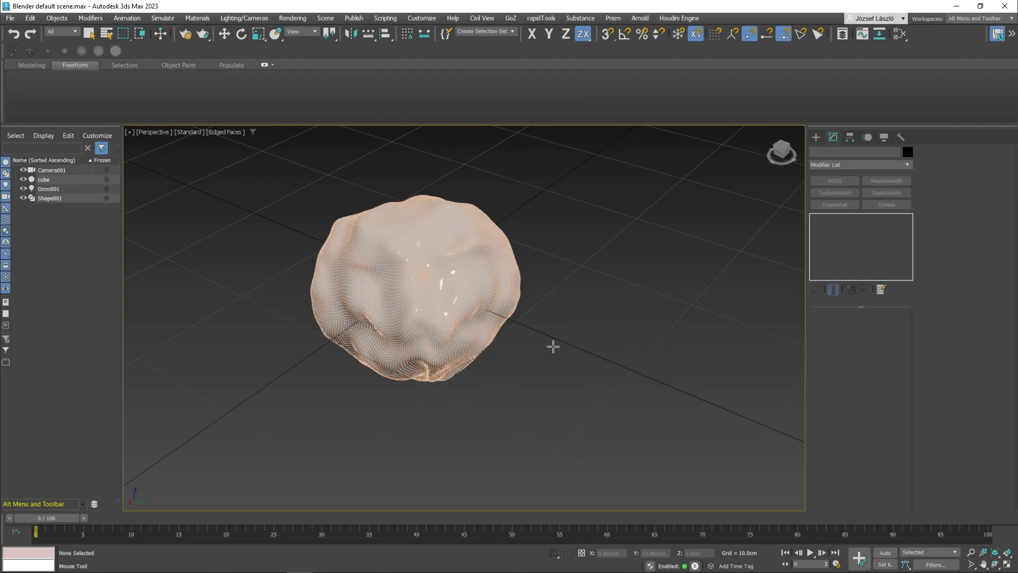
left_click(477, 283)
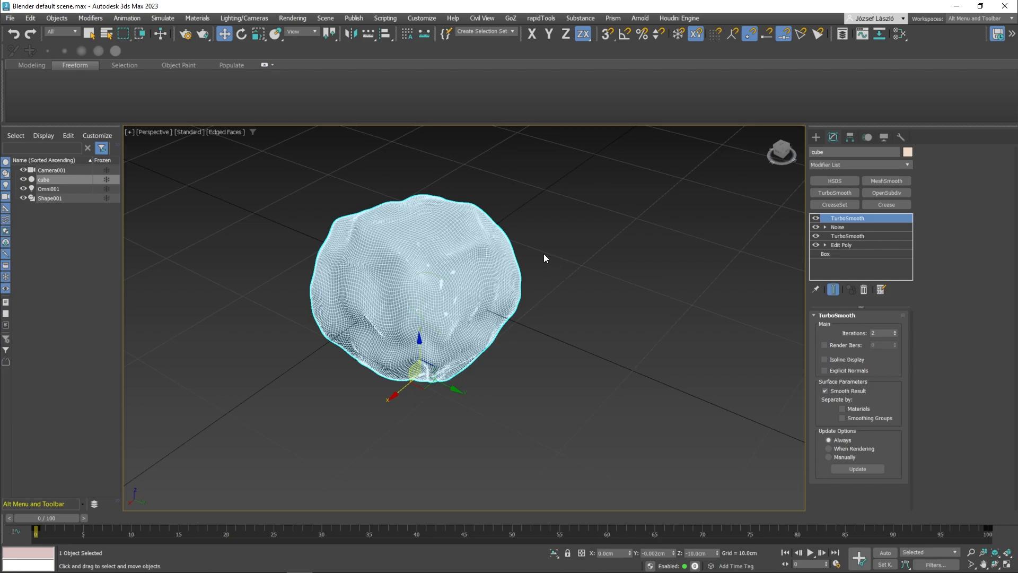
left_click(907, 165)
scroll(860, 218, "up", 20)
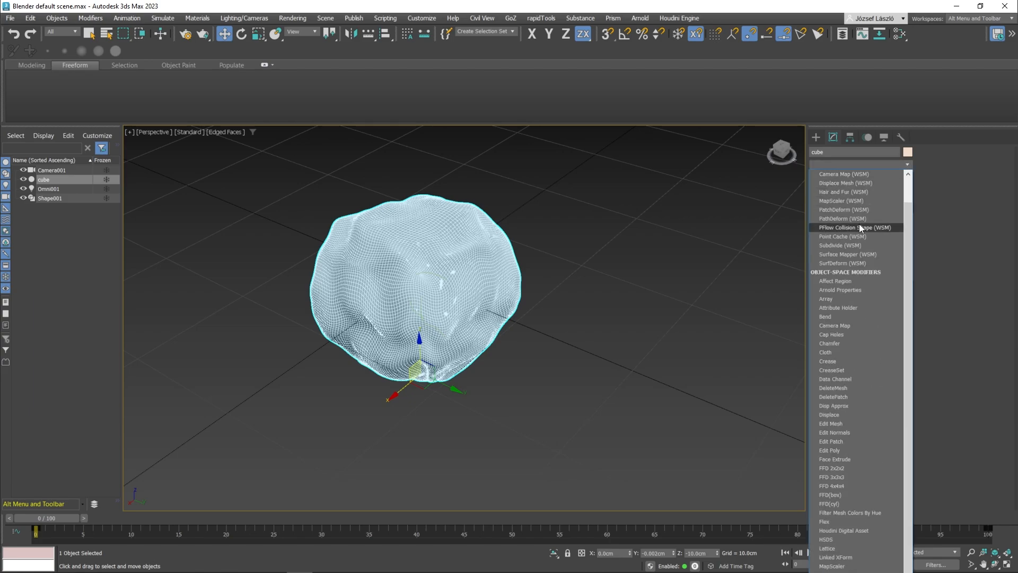
scroll(859, 230, "down", 2)
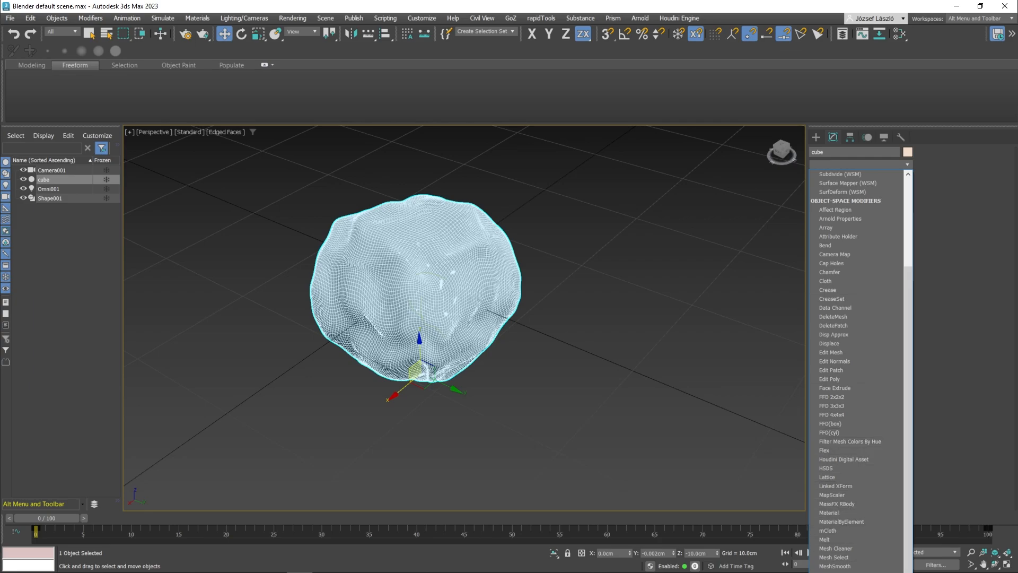
key("Escape")
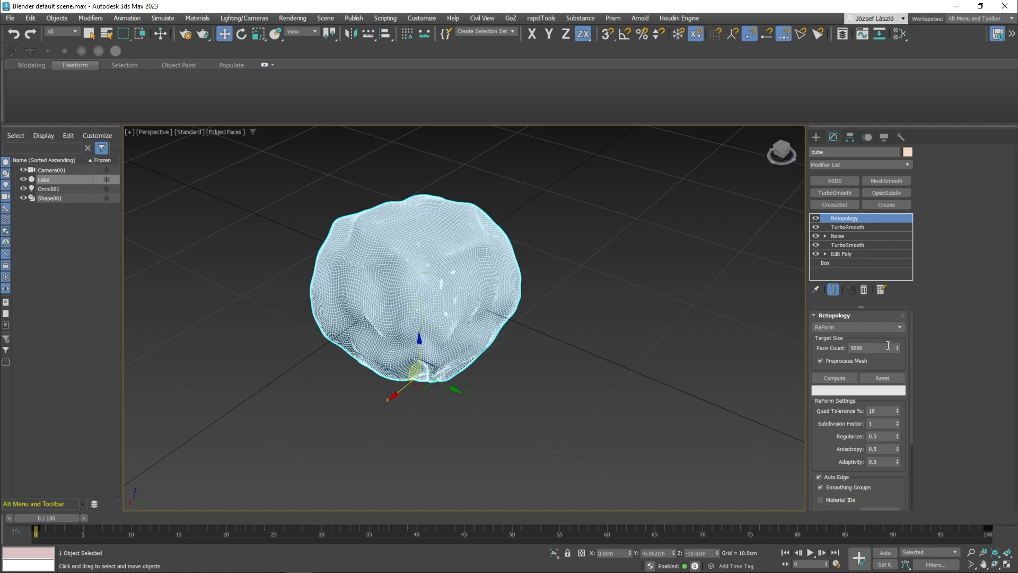
Step: Reselect the ball and show the polygon and vertex statistics in the viewport
left_click(605, 288)
left_click(464, 265)
middle_click_drag(522, 244, 523, 231)
key("7")
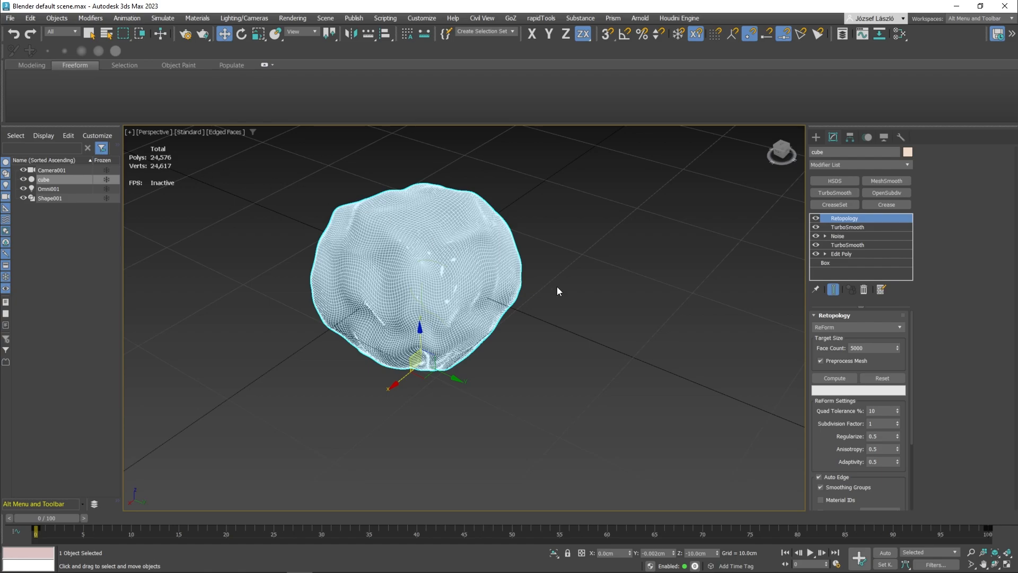
middle_click_drag(558, 287, 543, 299)
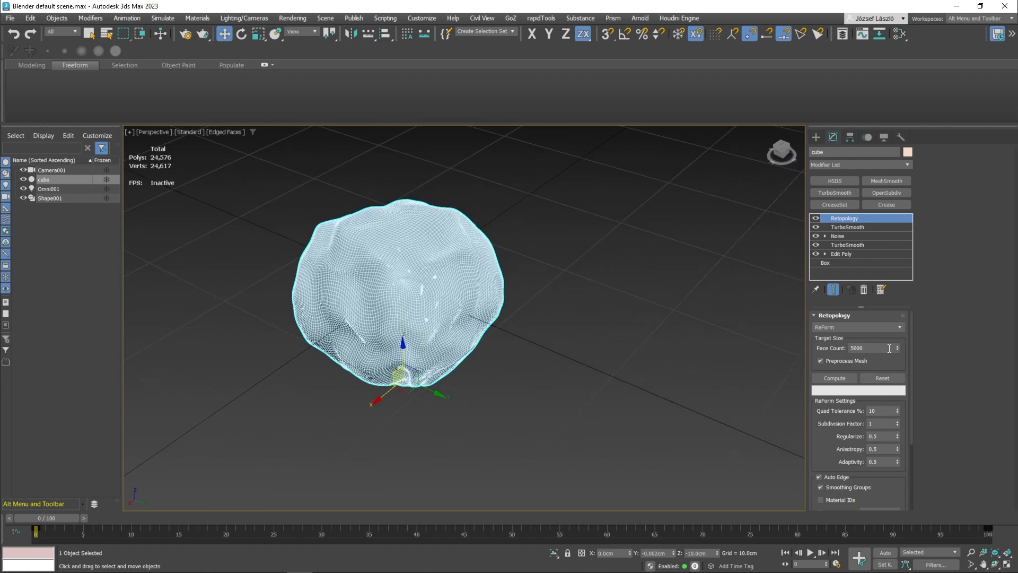
Step: Set the Retopology face count to 2000 and compute the new mesh
left_click_drag(877, 349, 849, 348)
left_click(848, 379)
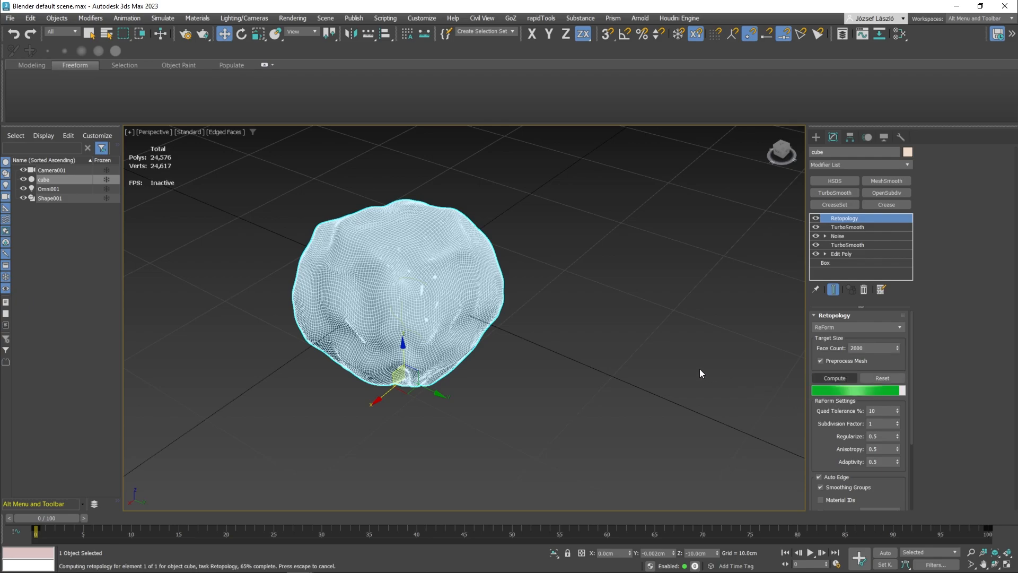
middle_click_drag(472, 286, 476, 307)
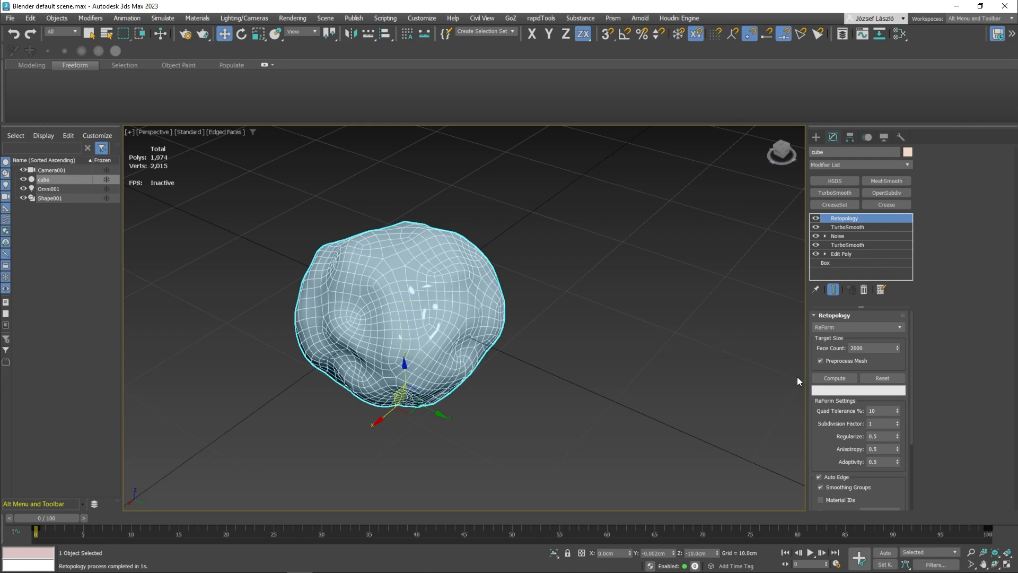
Step: Set the ReForm Adaptivity and Anisotropy to 0.0, recompute the retopology, and review the Auto Edge options
right_click(898, 460)
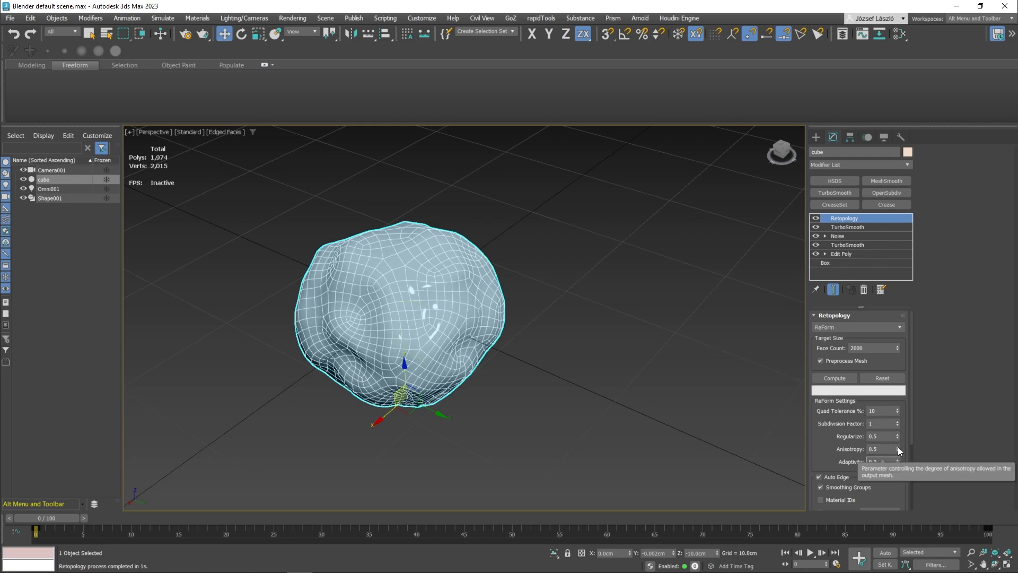
mouse_move(898, 447)
left_mouse_down()
mouse_move(898, 438)
mouse_move(896, 458)
left_mouse_up()
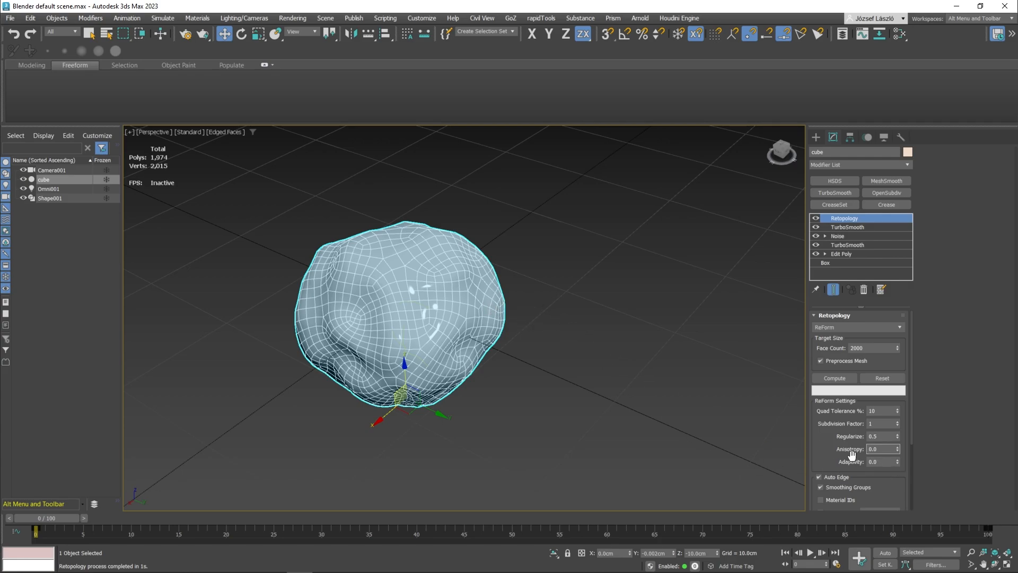
left_click(842, 376)
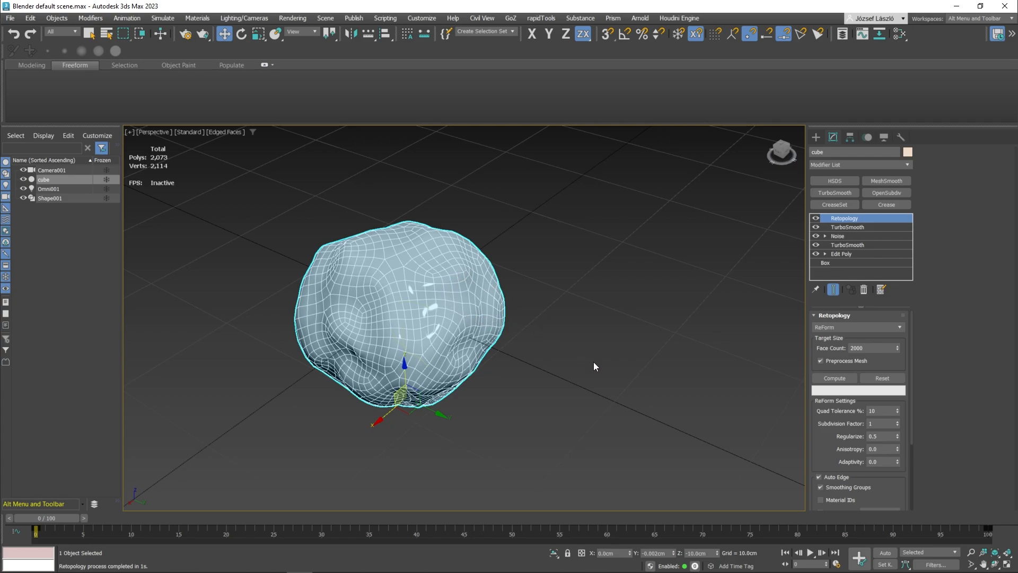
scroll(870, 392, "down", 4)
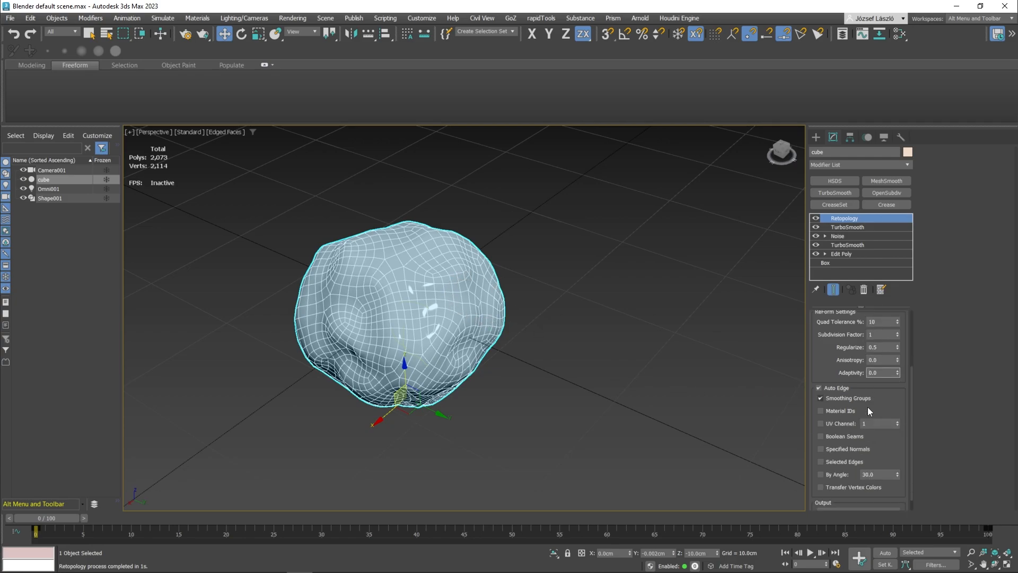
scroll(863, 366, "up", 4)
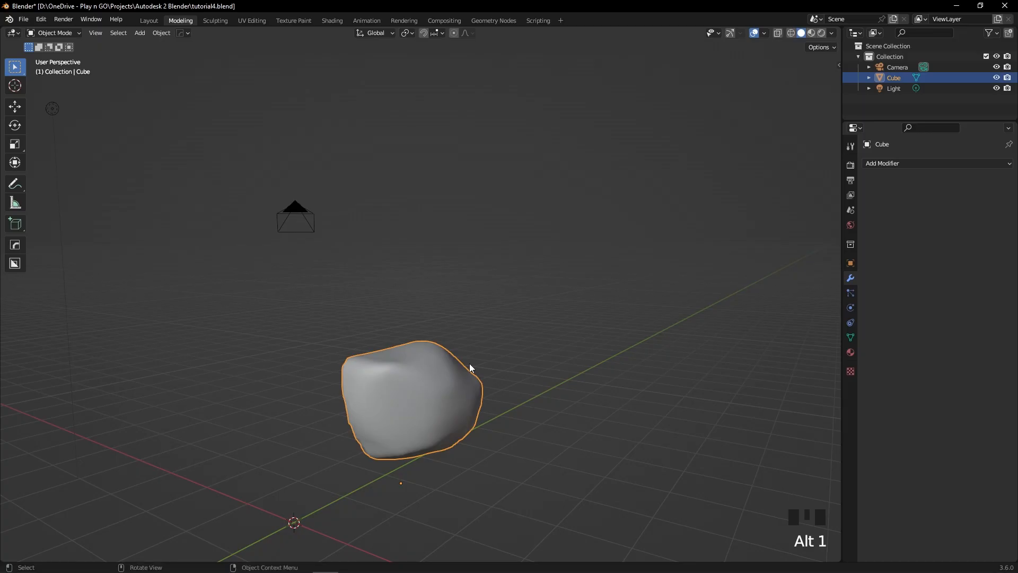
Step: Switch to Blender, move the lumpy cube closer to the world origin, and hide the toolbar
left_click(549, 377)
mouse_move(549, 378)
middle_mouse_down()
mouse_move(535, 422)
mouse_move(541, 380)
middle_mouse_up()
left_click(538, 378)
key("g")
left_click(381, 399)
middle_click_drag(381, 399, 472, 350, "shift")
left_click(498, 392)
key("t")
left_click(506, 355)
Step: Add a plane mesh and move it beside the lumpy cube, by about -2.18 m in X, -0.81 m in Y and 0.58 m in Z
key("shift+a")
mouse_move(472, 350)
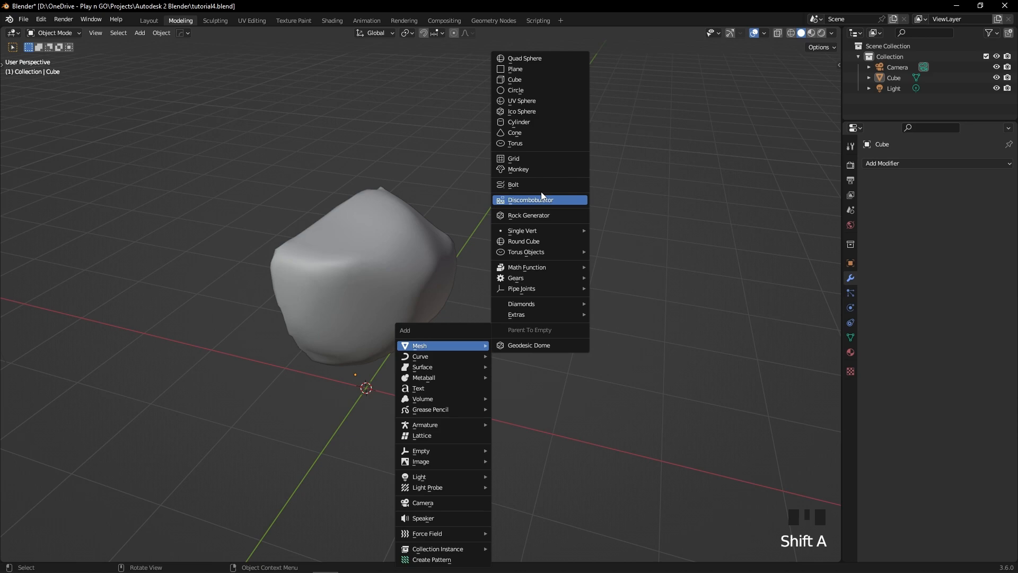
left_click(533, 70)
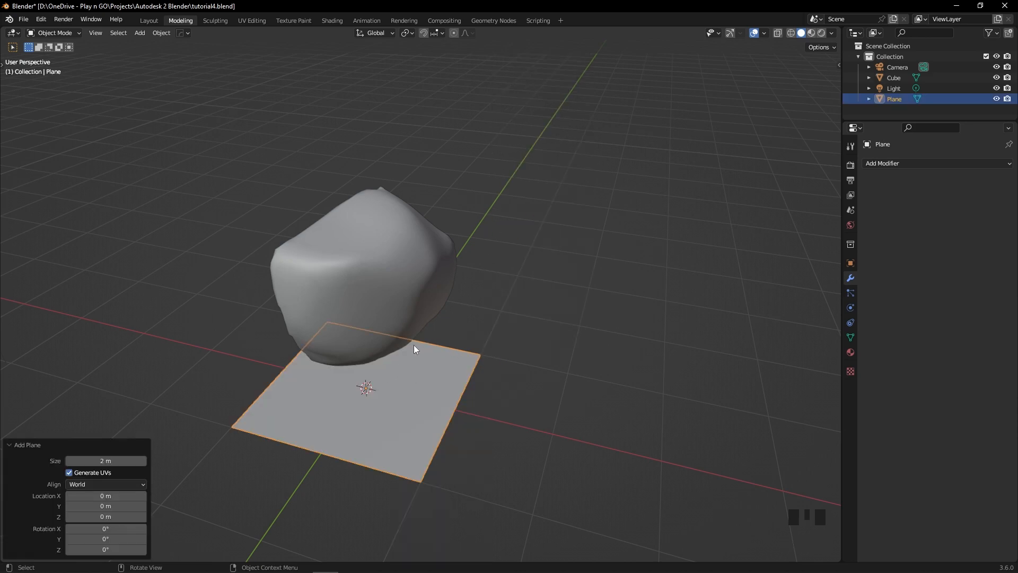
middle_click_drag(414, 348, 409, 416, "shift")
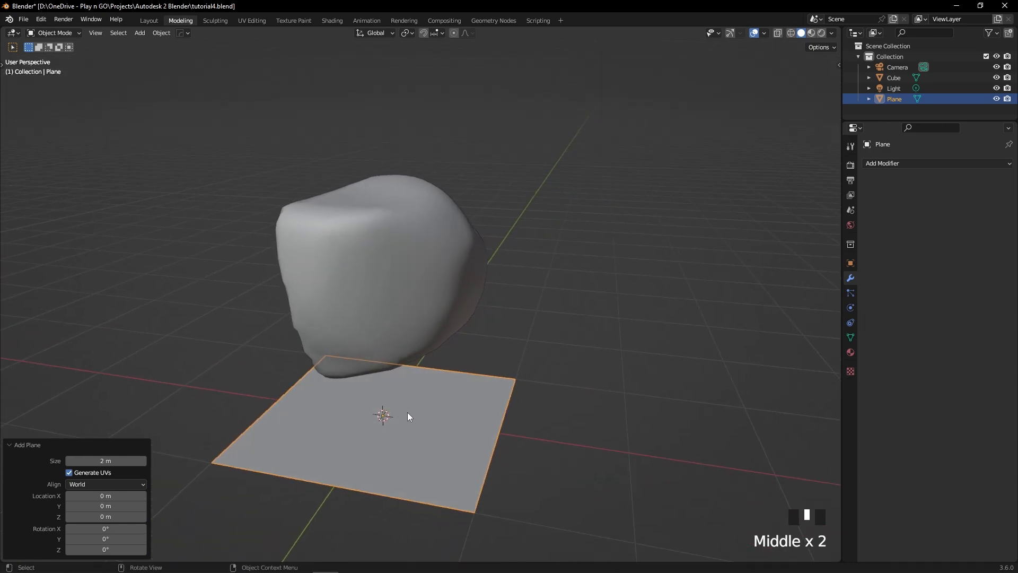
key("g")
left_click(627, 315)
middle_click_drag(628, 315, 576, 342)
key("Tab")
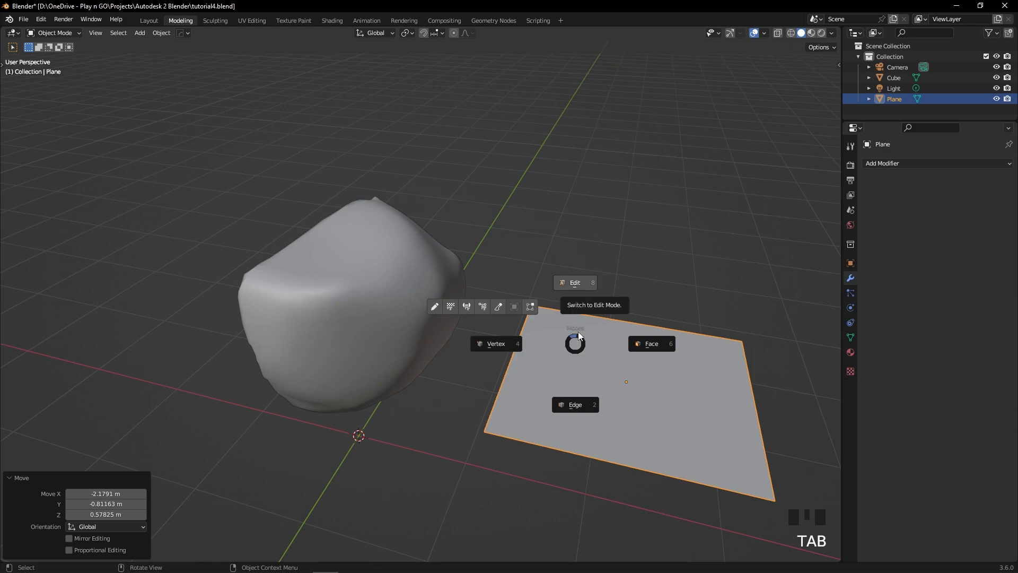
left_click(578, 301)
key("Tab")
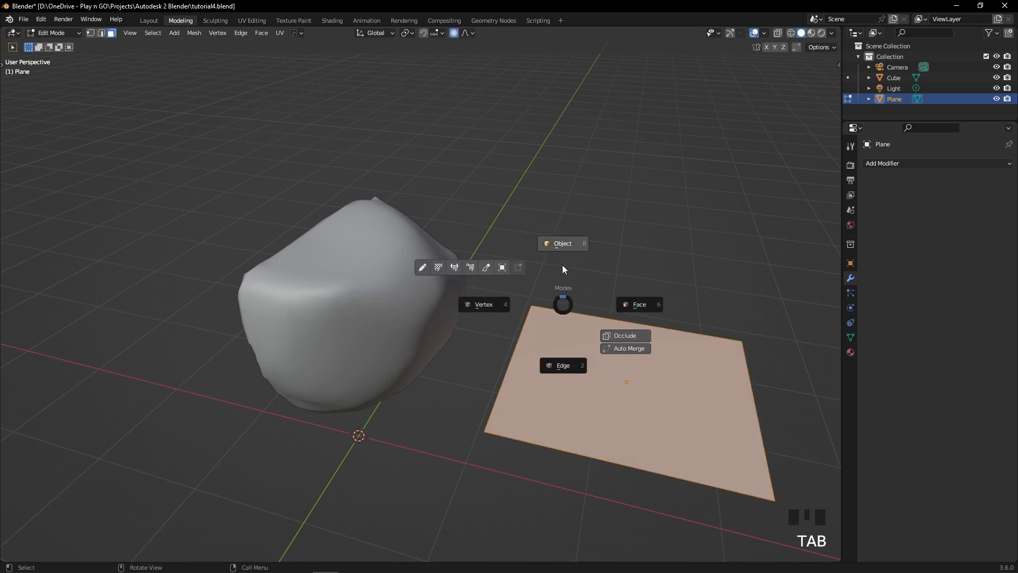
left_click(566, 371)
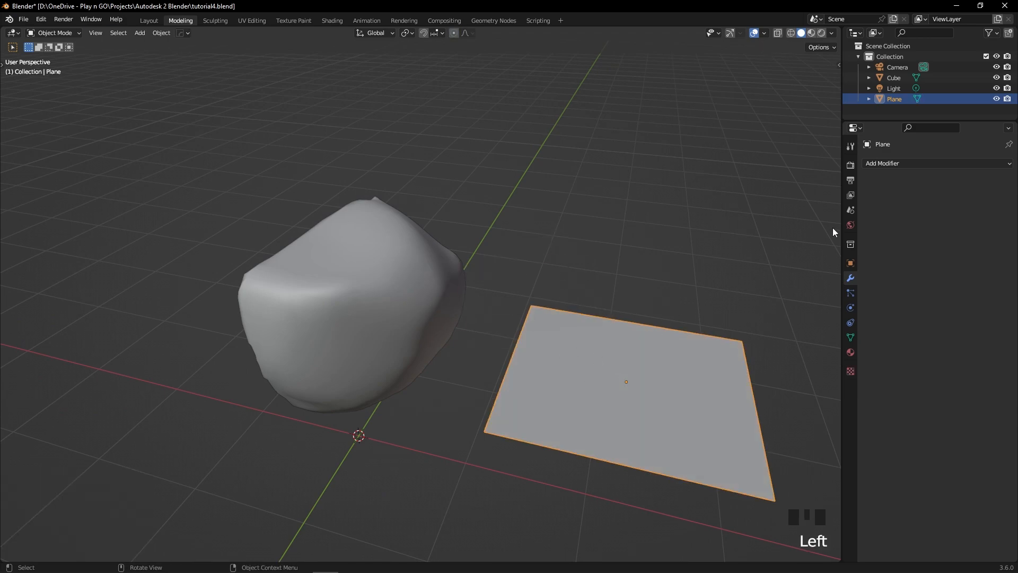
Step: Add a Shrinkwrap modifier to the plane with the lumpy cube as its target
left_click(900, 164)
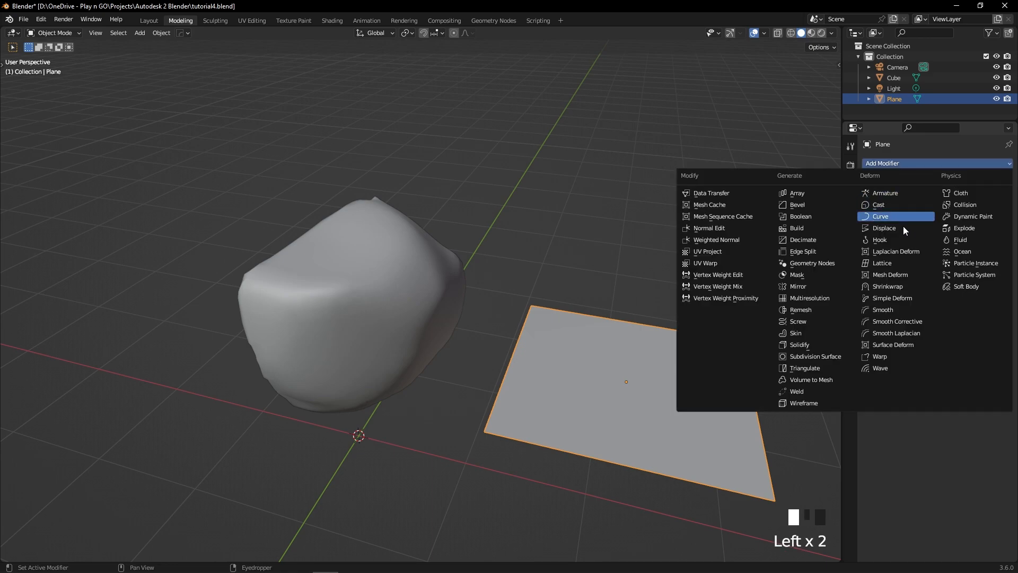
left_click(904, 287)
left_click(992, 223)
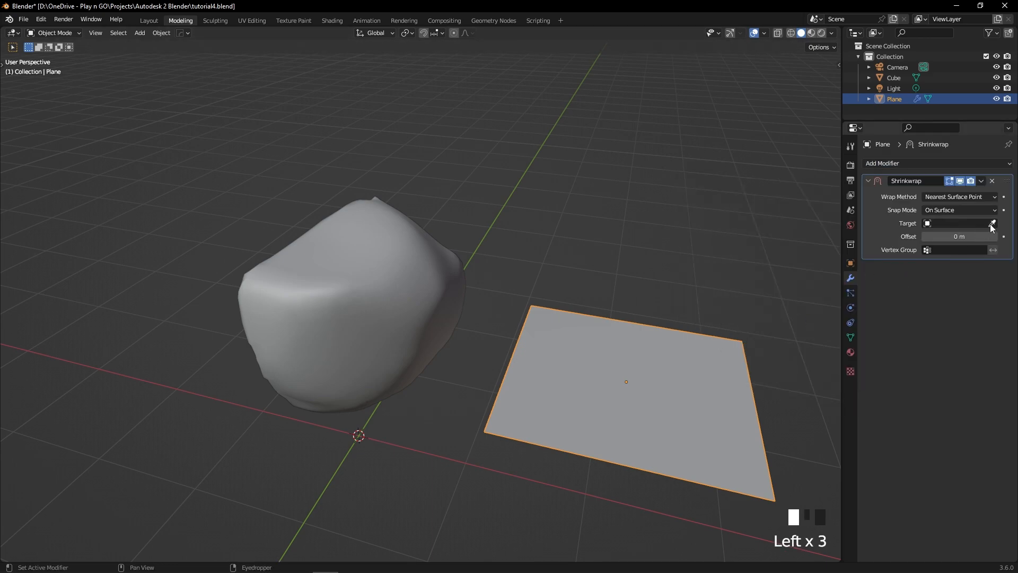
left_click(449, 249)
Step: Check the wrapped plane on the cube, reselect the plane, and turn off the Shrinkwrap modifier's viewport display
middle_click_drag(353, 289, 493, 262)
left_click(540, 327)
middle_click_drag(540, 327, 463, 250)
double_click(471, 258)
left_click(895, 99)
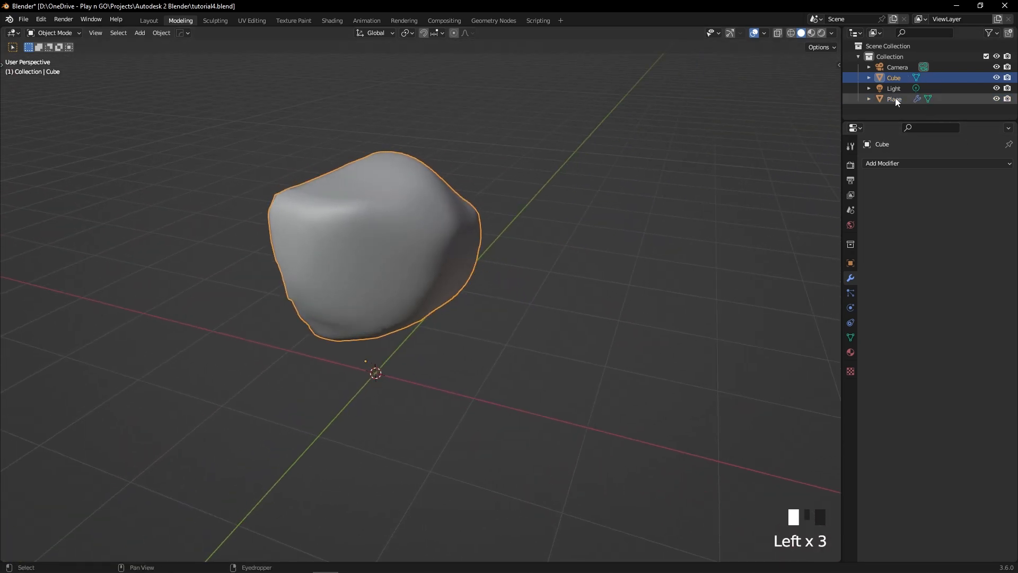
middle_click_drag(555, 220, 635, 225)
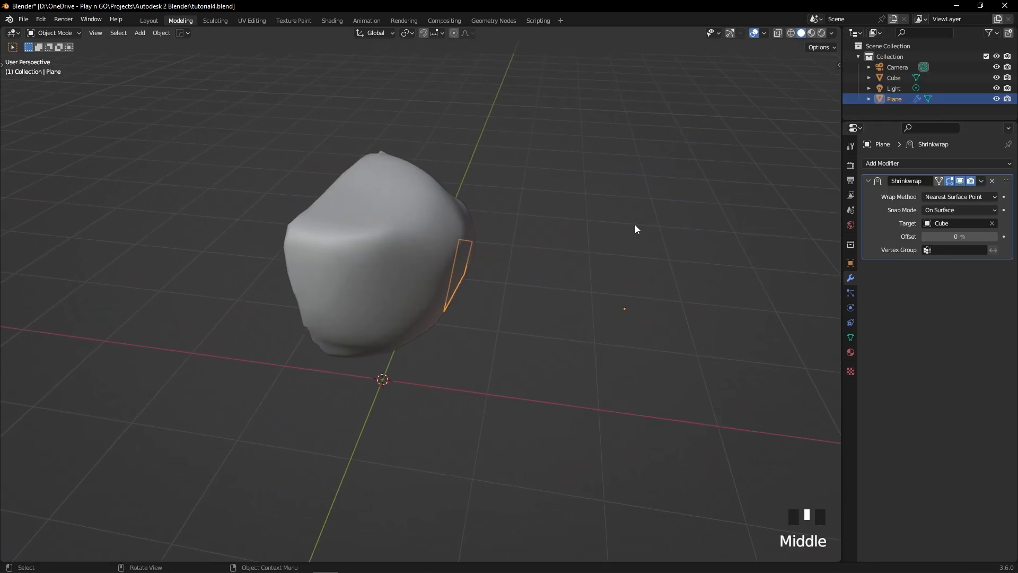
left_click(960, 181)
middle_click_drag(715, 271, 587, 268, "shift")
Step: Enter edge editing on the plane and extrude its edge nearest the lumpy cube upward toward the cube
key("Tab")
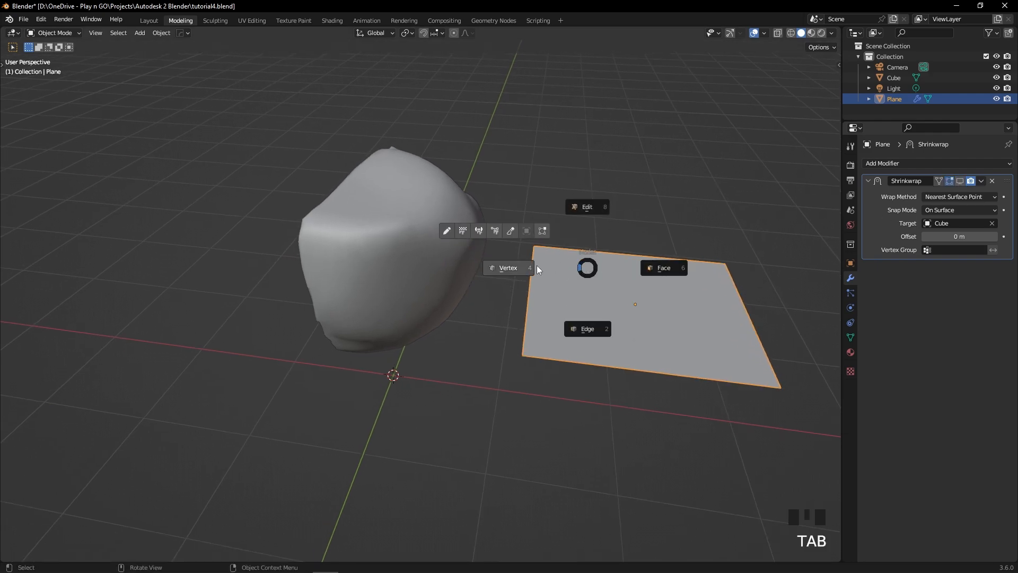
left_click(589, 327)
left_click(540, 290)
middle_click_drag(535, 313, 511, 288)
key("e")
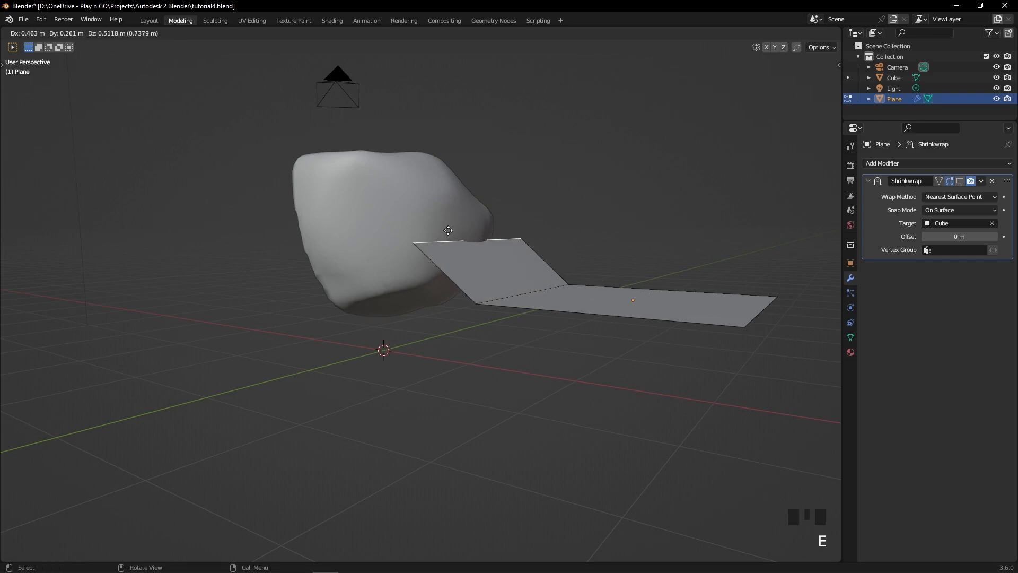
key("ctrl")
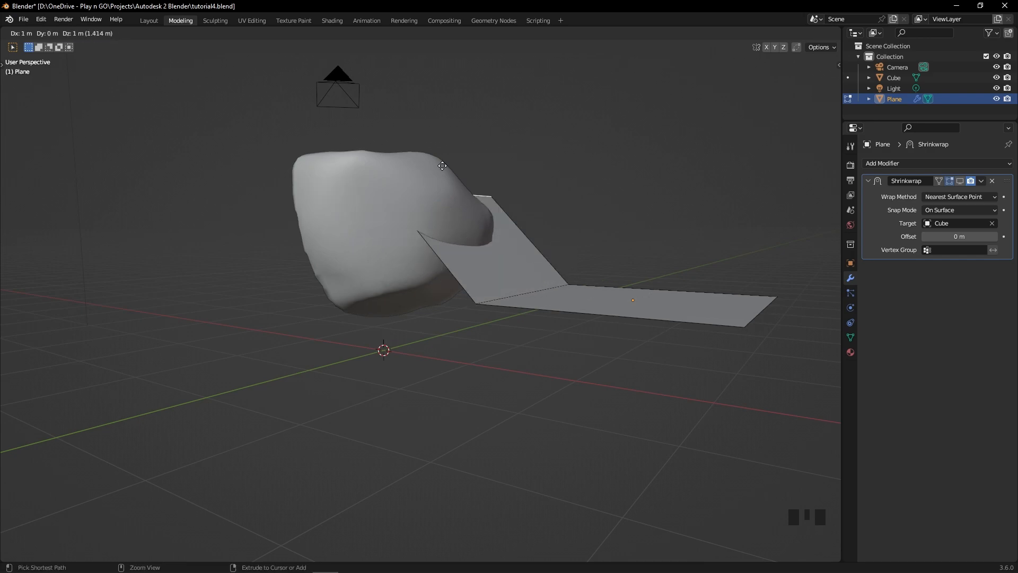
left_click(427, 205)
Step: Reposition the extruded edge so that it stands beside the lumpy cube
middle_click_drag(428, 204, 438, 46)
key("g")
left_click(536, 207)
key("i")
right_click(513, 206)
key("o")
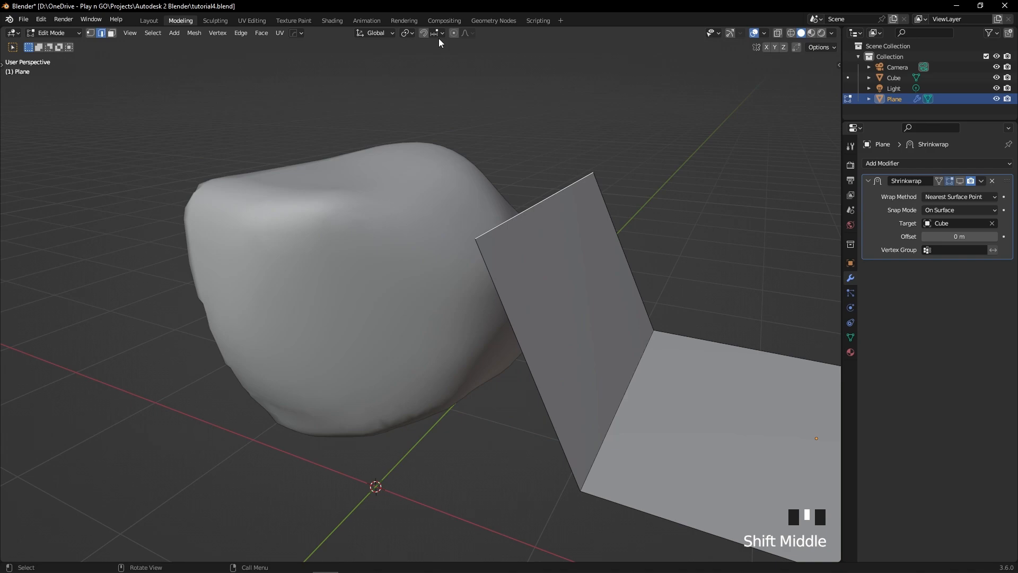
Step: Set the snapping target to Face Project with Align Rotation to Target enabled
left_click(441, 34)
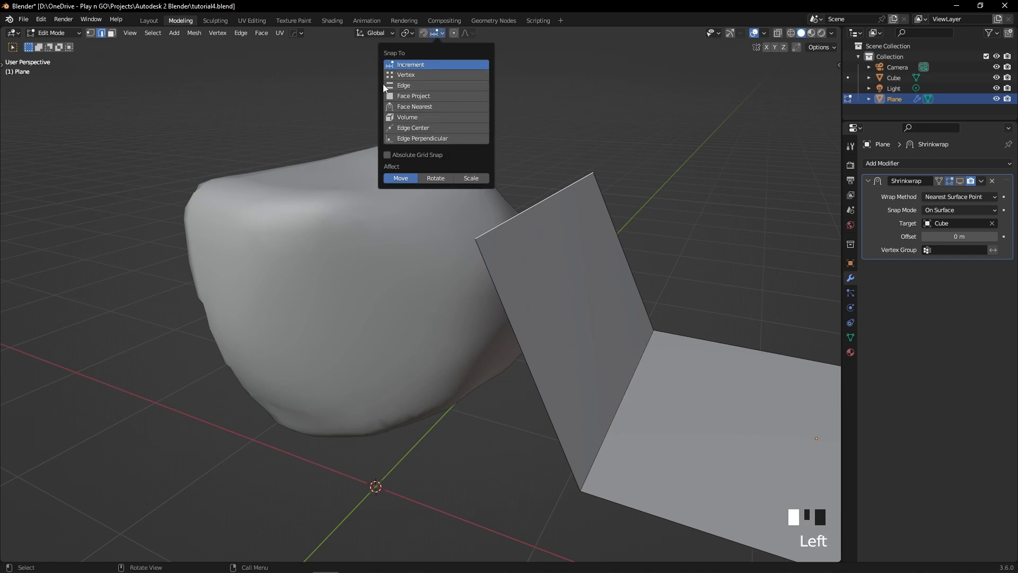
left_click(397, 77)
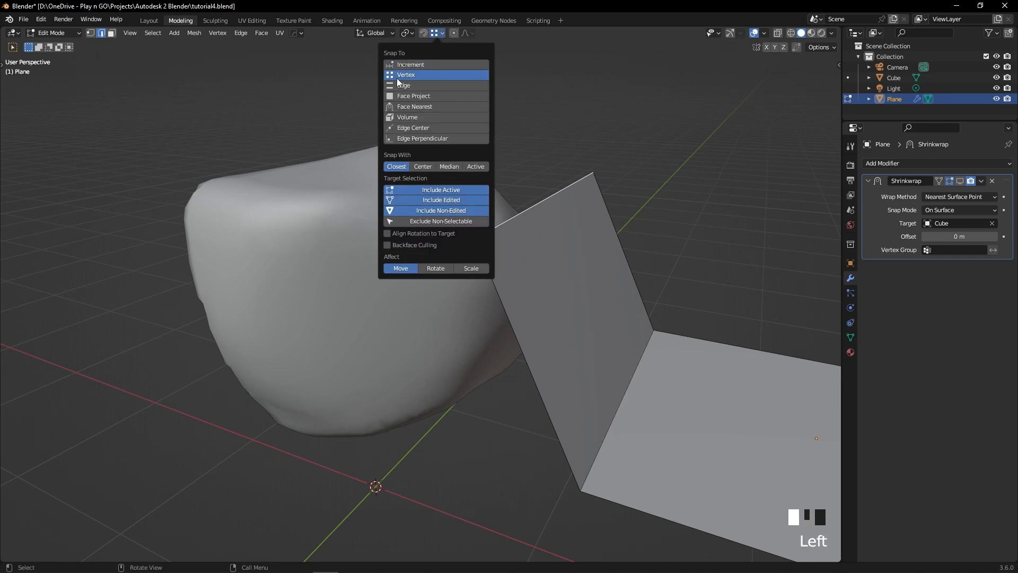
left_click(421, 99)
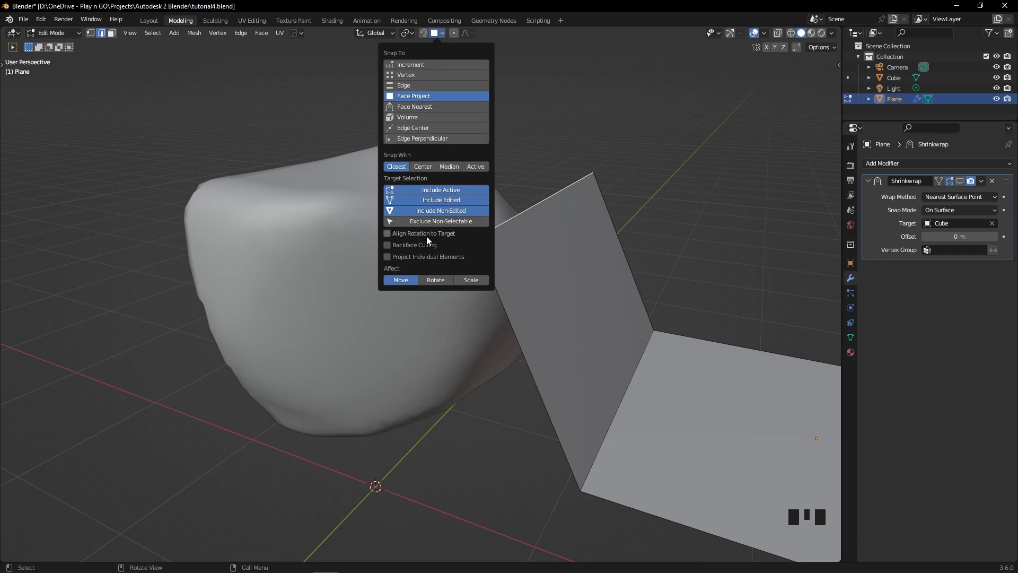
middle_click_drag(457, 241, 541, 202)
key("e")
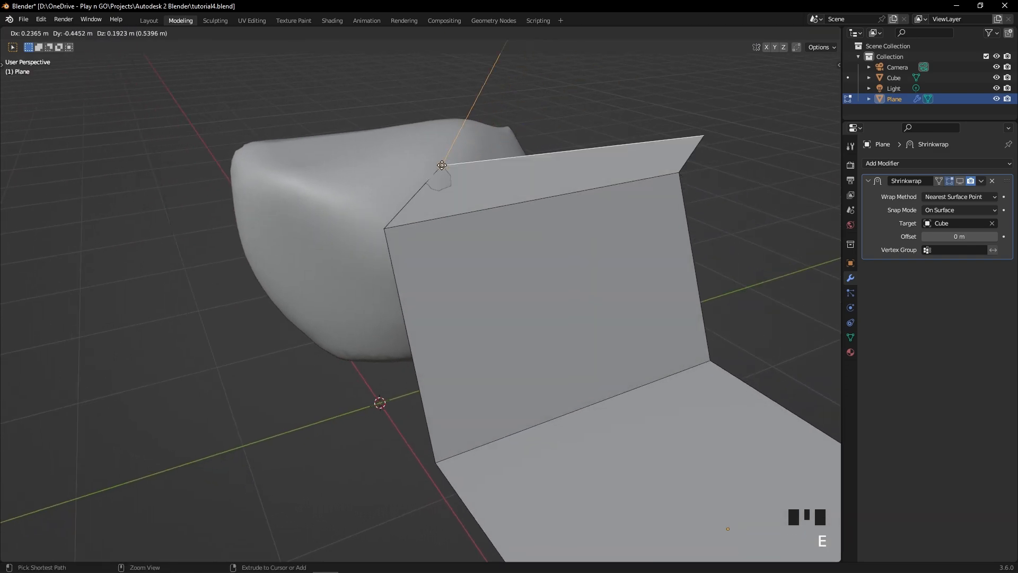
right_click(393, 177)
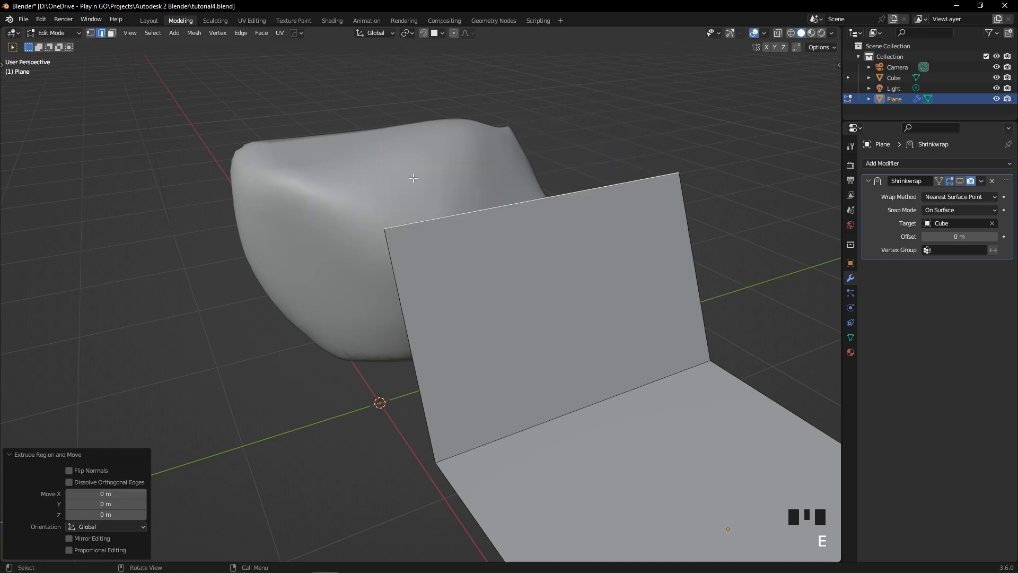
key("ctrl+z")
Step: Move the plane's raised edge onto the cube's surface, scaling it to about 0.12 of its length
left_click(439, 34)
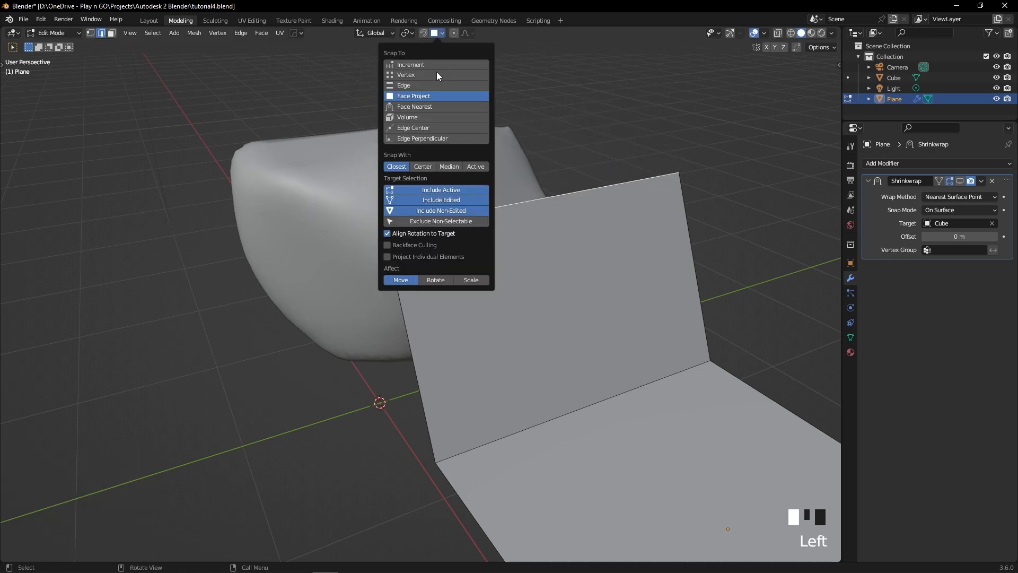
key("g")
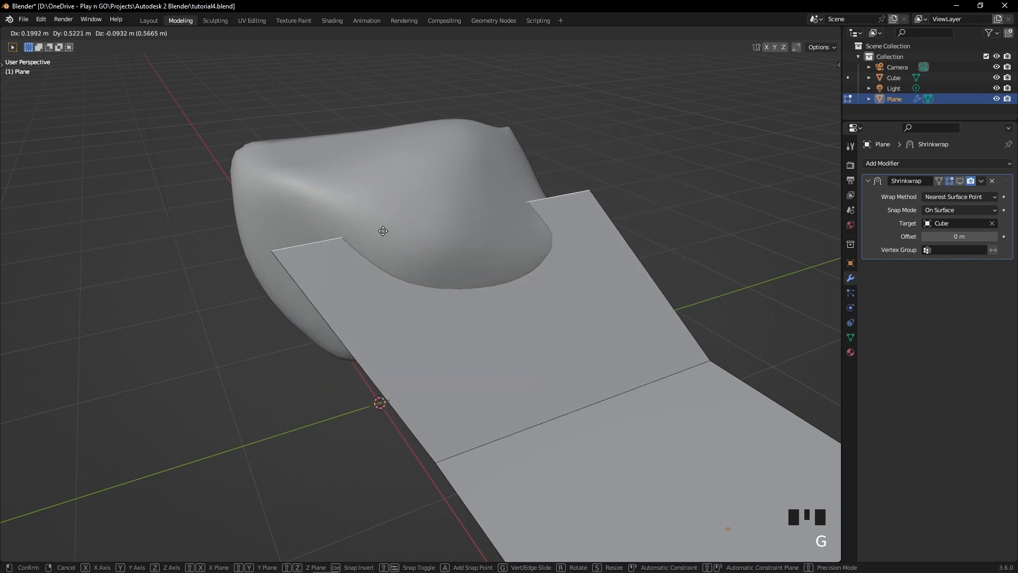
left_click(402, 220)
key("s")
left_click(563, 209)
key("g")
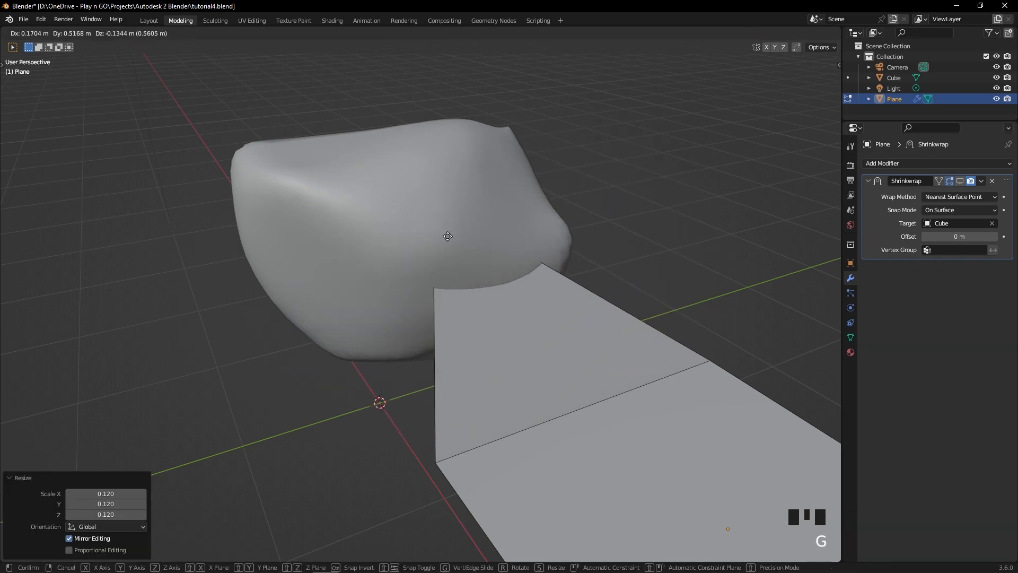
left_click(423, 229)
Step: Extrude the snapped edge twice in short segments across the cube's surface
key("e")
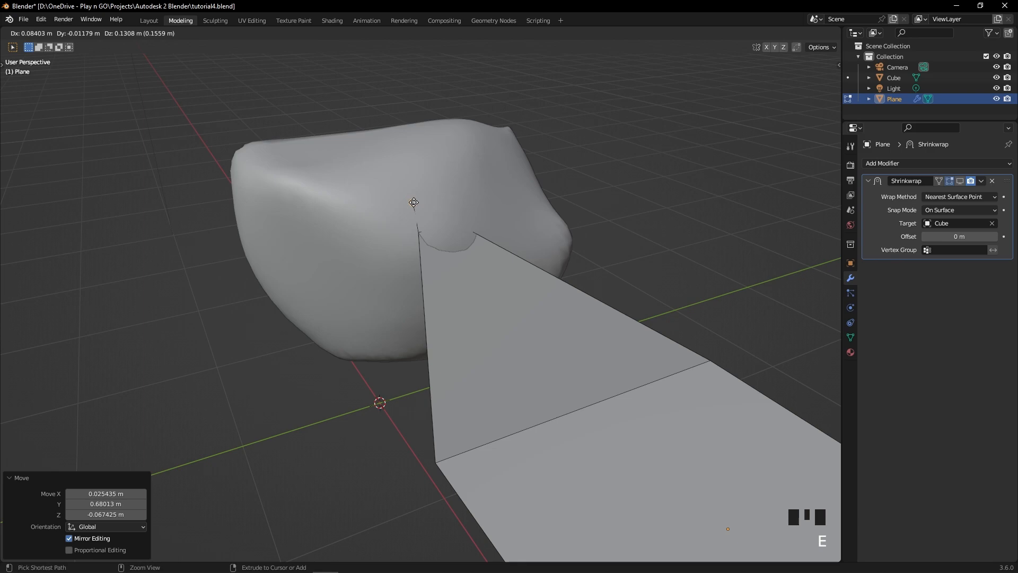
left_click(414, 202)
key("e")
left_click(392, 189)
Step: Turn the Shrinkwrap modifier's viewport display back on and try out its On Cage display
middle_click_drag(393, 188, 475, 177)
middle_click_drag(475, 178, 436, 260, "shift")
middle_click_drag(504, 350, 484, 312, "shift")
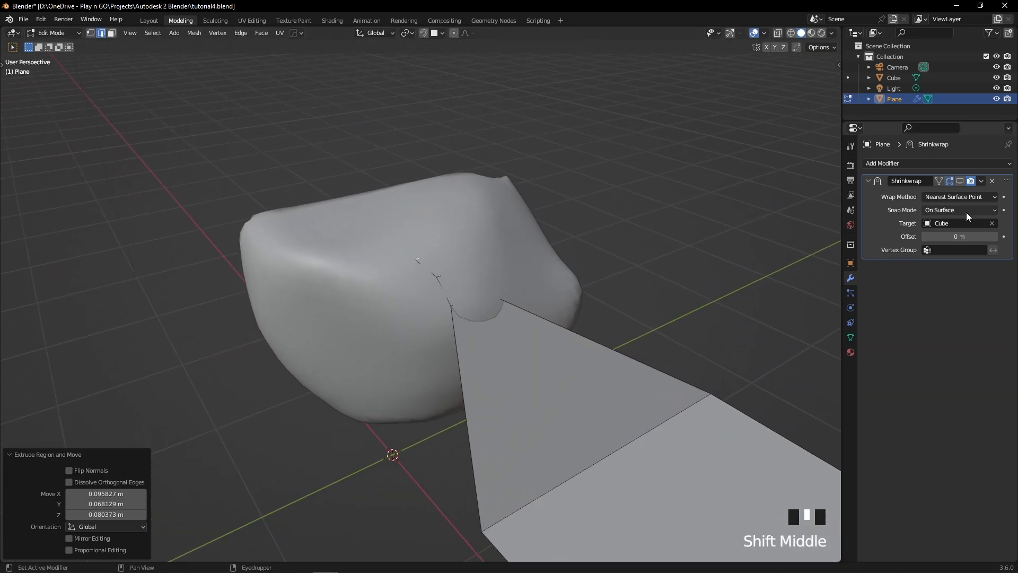
left_click(963, 183)
middle_click_drag(515, 222, 522, 277, "shift")
left_click(941, 181)
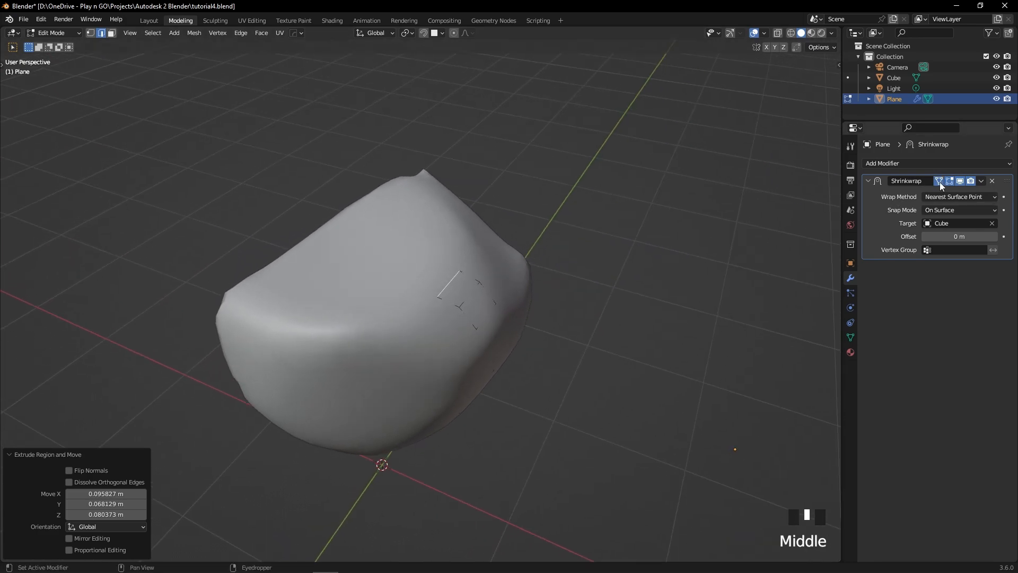
left_click(941, 181)
left_click(941, 182)
Step: Delete the original plane face and the tapered face linking it to the small strip on the cube
middle_click_drag(721, 353, 661, 352)
key("3")
left_click(539, 314)
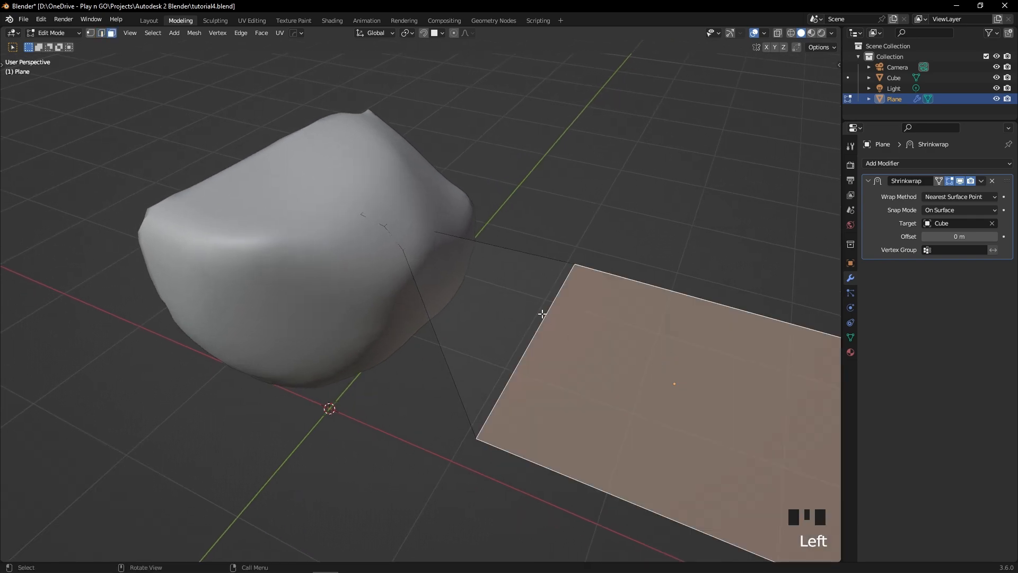
key("x")
left_click(501, 306)
Step: Enable the Shrinkwrap modifier's On Cage display and move the strip's end edge by about -0.08 m in Y
middle_click_drag(467, 240, 493, 286, "shift")
left_click(455, 260)
left_click(938, 181)
left_click(480, 275)
left_click(477, 275)
key("2")
left_click(478, 278)
key("g")
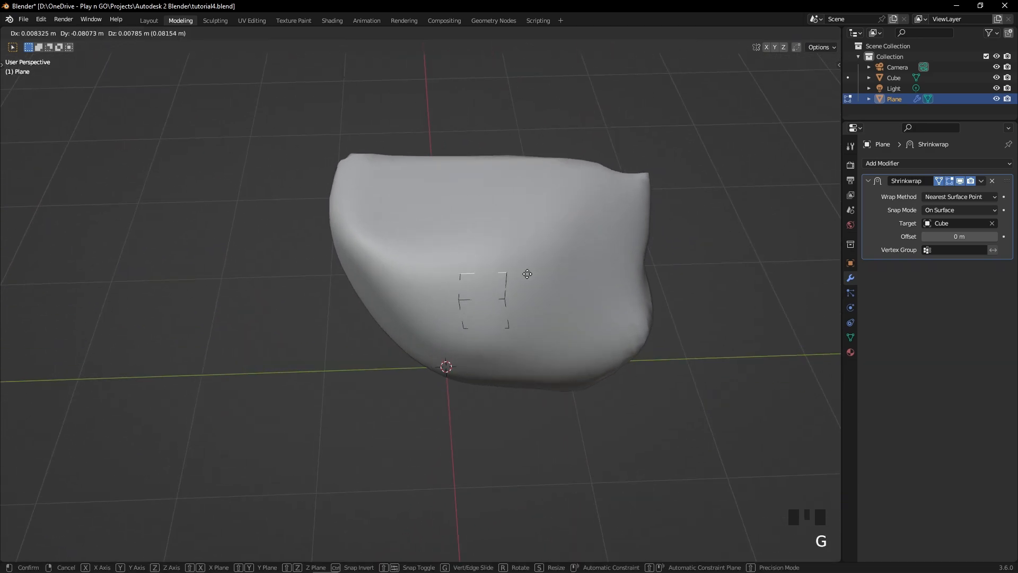
left_click(526, 275)
Step: Create a new material for the plane and set its viewport display color to blue
left_click(851, 352)
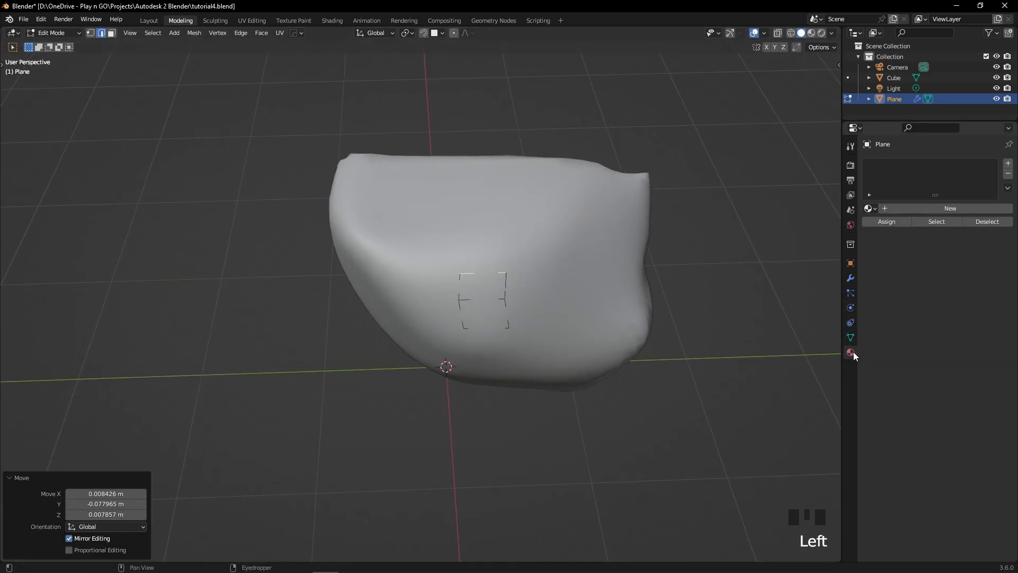
left_click(915, 210)
left_click(949, 340)
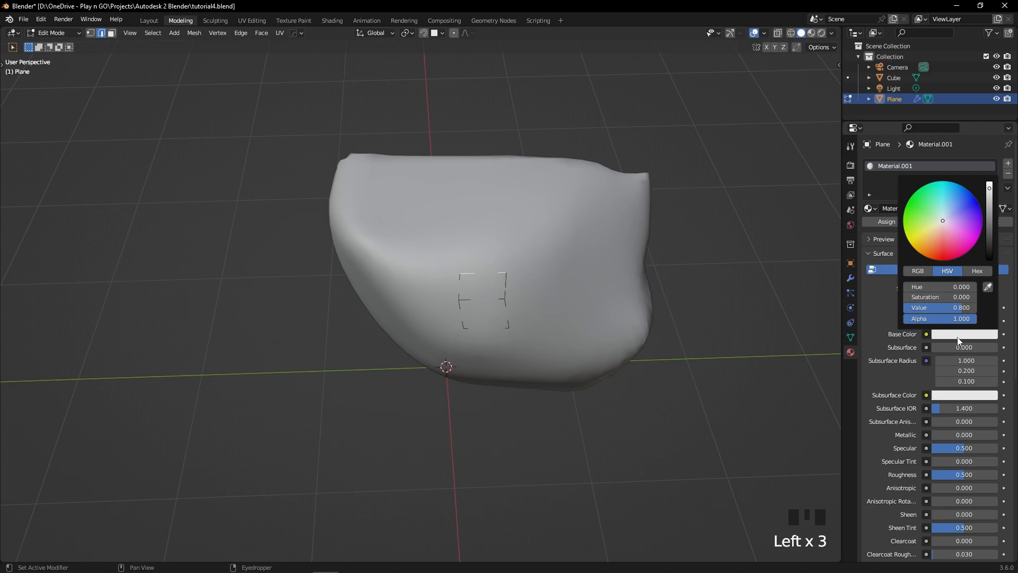
left_click(881, 313)
scroll(878, 313, "down", 17)
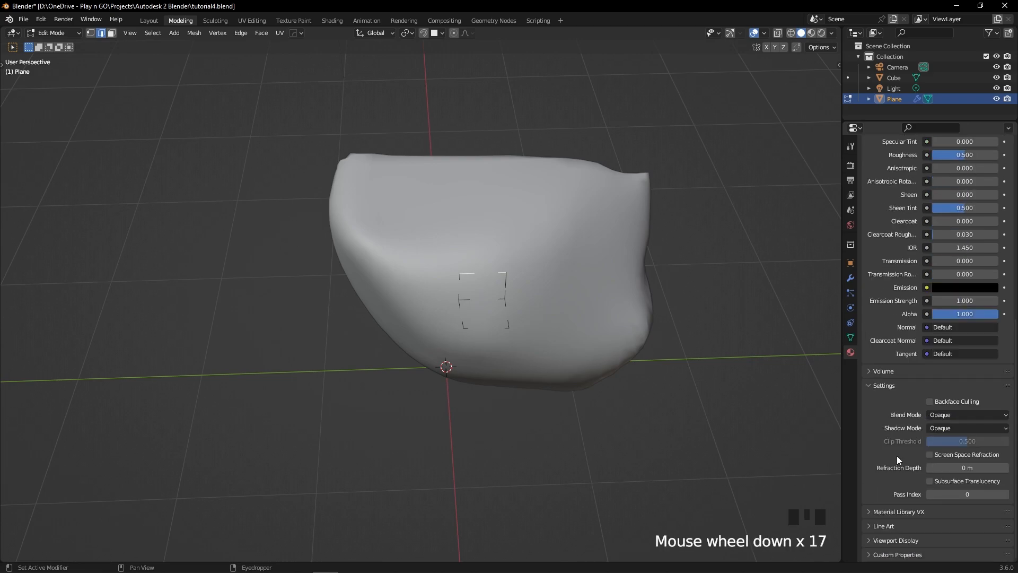
left_click(894, 539)
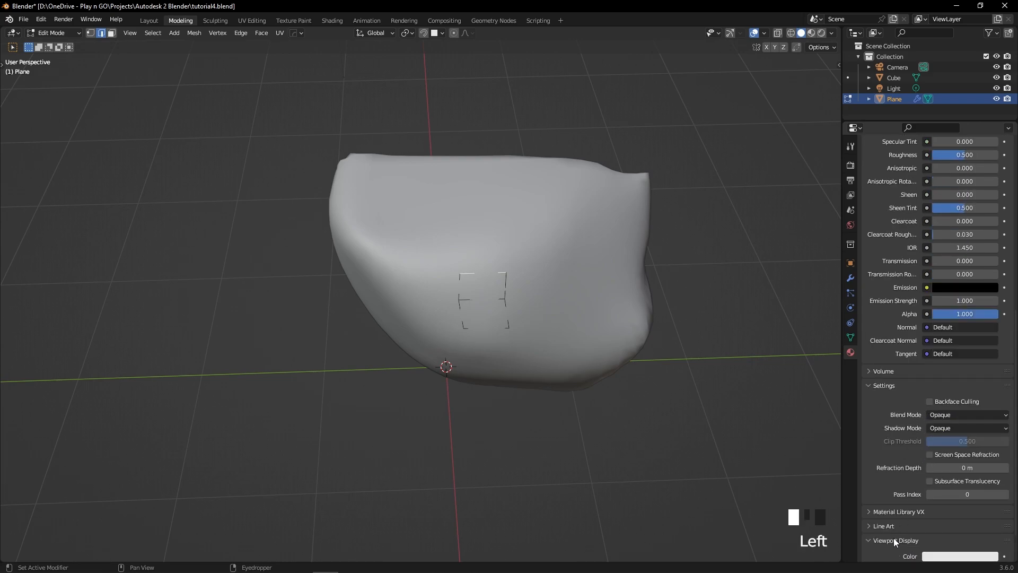
scroll(893, 538, "down", 6)
left_click(949, 514)
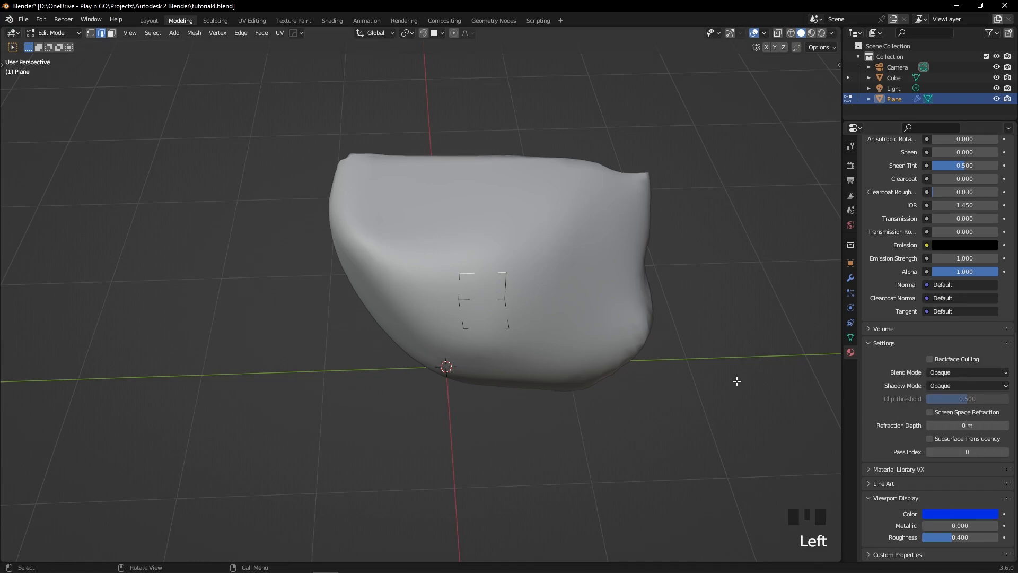
Step: Set the solid viewport shading color to Random after trying the other color modes
mouse_move(739, 382)
middle_mouse_down()
mouse_move(660, 400)
mouse_move(809, 301)
mouse_move(633, 348)
mouse_move(646, 228)
middle_mouse_up()
key("z")
left_click(831, 33)
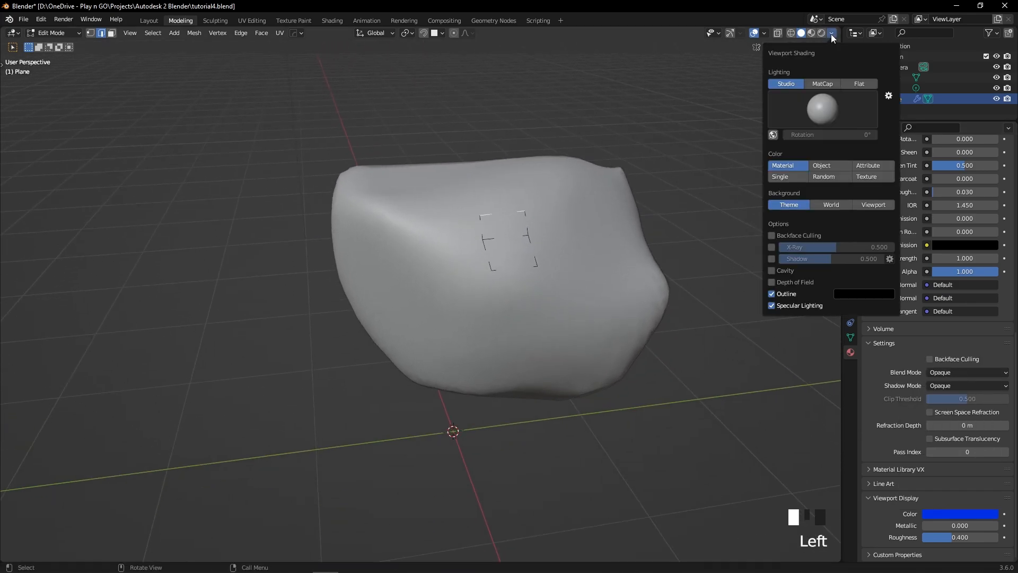
left_click(862, 167)
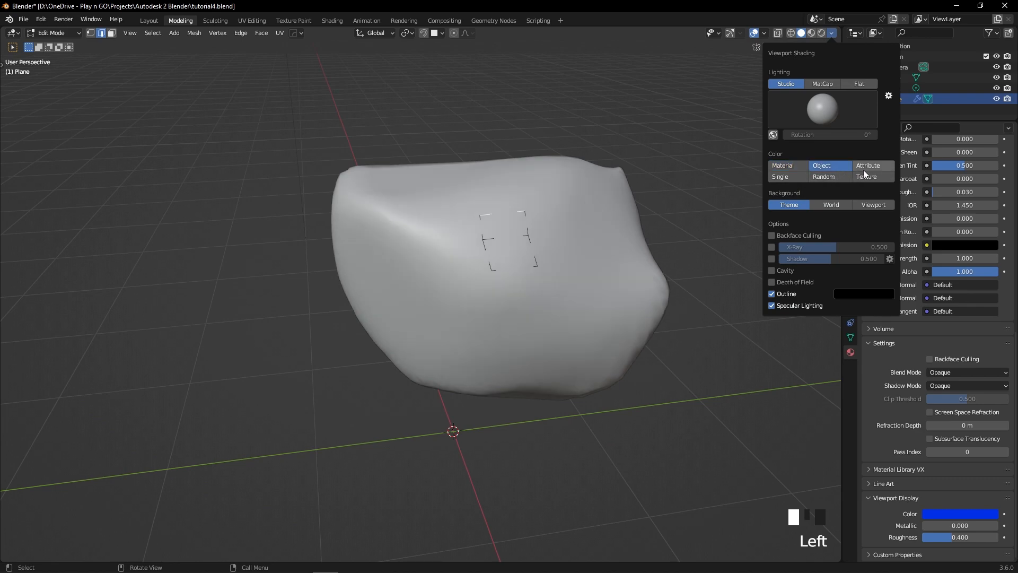
left_click(826, 176)
left_click(798, 175)
left_click(826, 179)
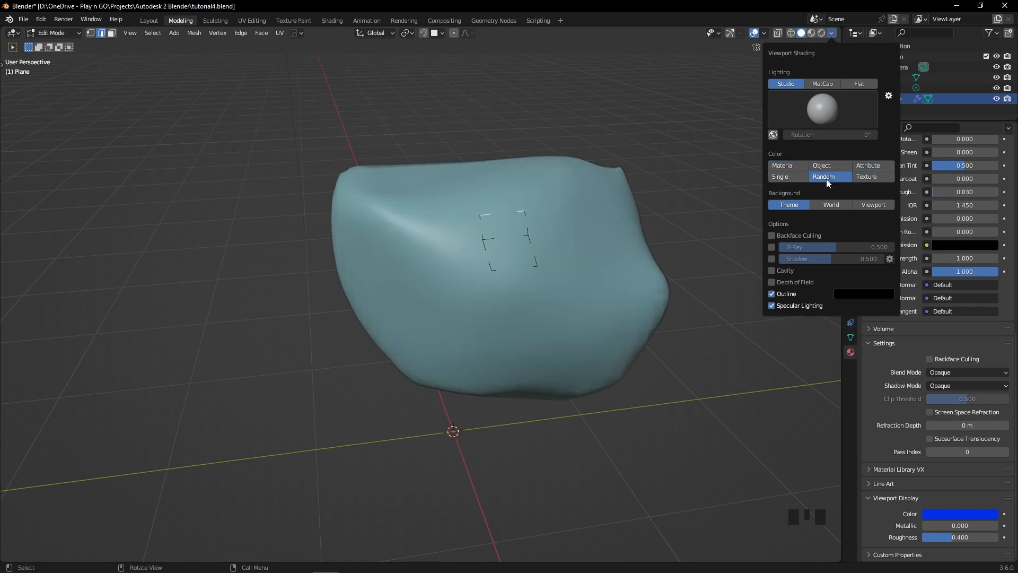
Step: Extrude the strip's end edge along the cube by about 0.14 m in X and 0.09 m in Z
middle_click_drag(503, 201, 482, 335)
key("g")
right_click(484, 207)
key("e")
left_click(480, 270)
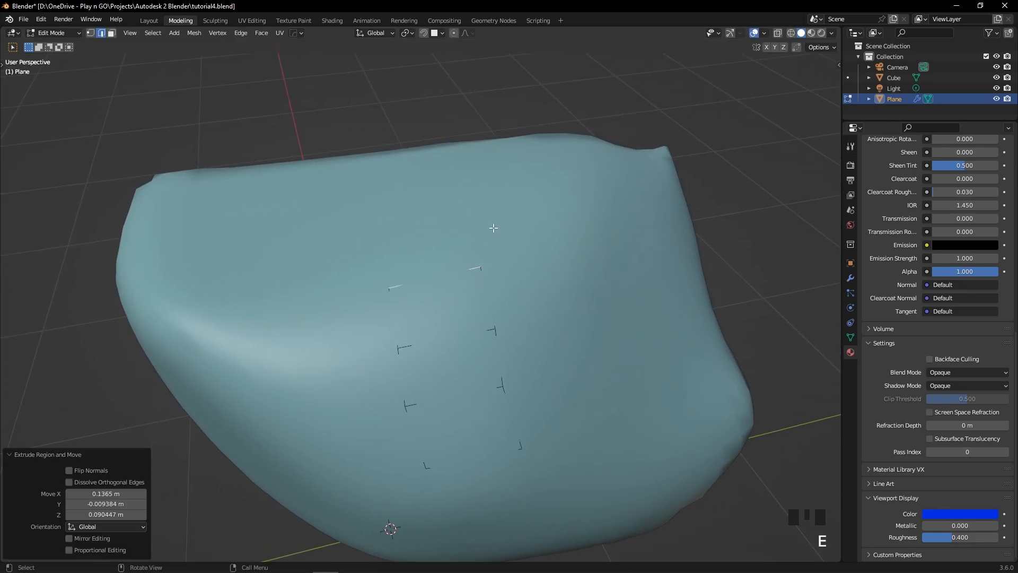
Step: Extrude the strip's end edge three more times toward the cube's far rim, the first by about 0.19 m in X
middle_click_drag(480, 271, 440, 278)
scroll(488, 295, "down", 2)
key("e")
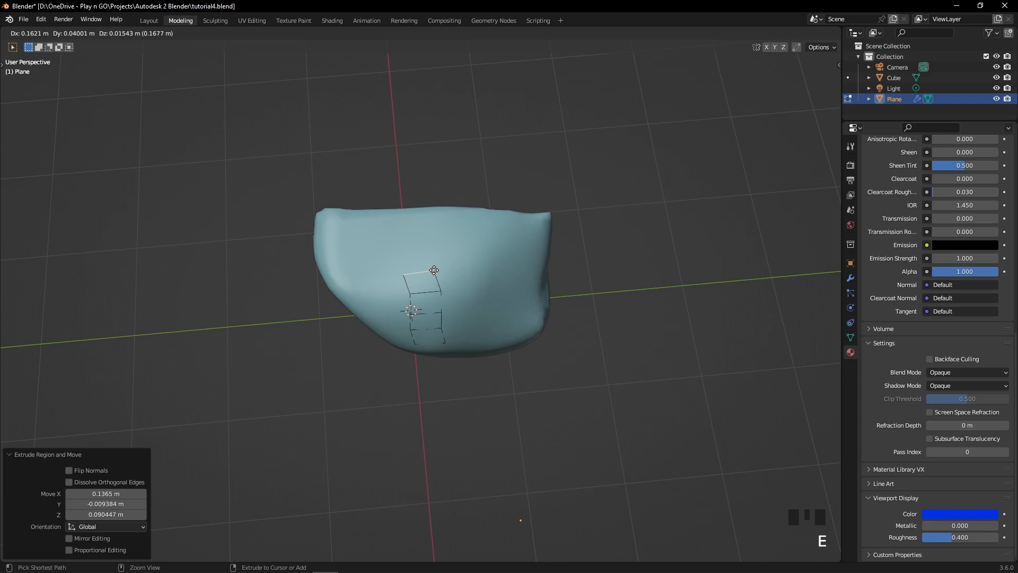
left_click(441, 266)
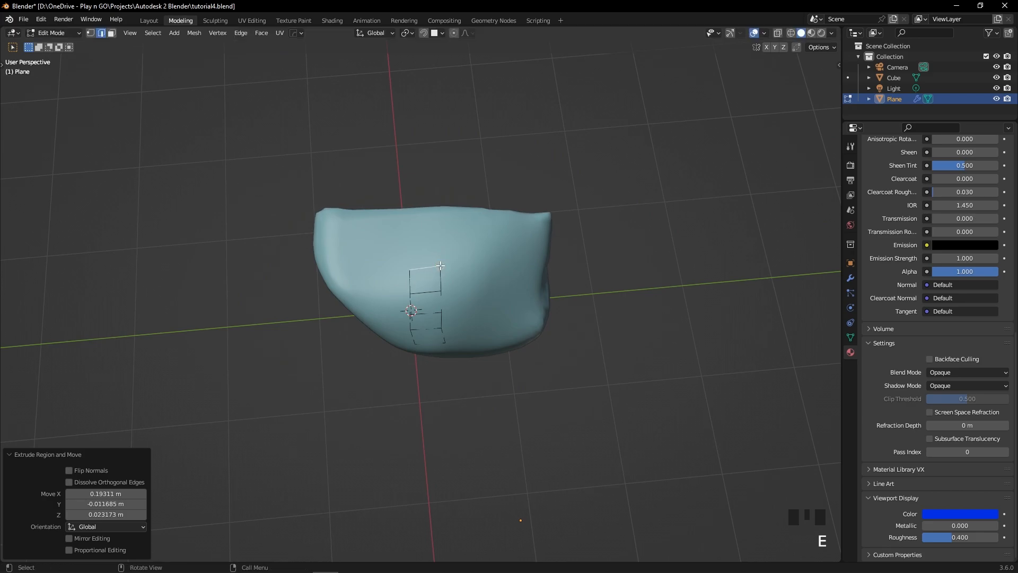
key("e")
left_click(440, 234, "ctrl")
key("e")
left_click(440, 211, "ctrl")
Step: Select the edges along one side of the strip and extrude them by about -0.25 m in Y
left_click(445, 224)
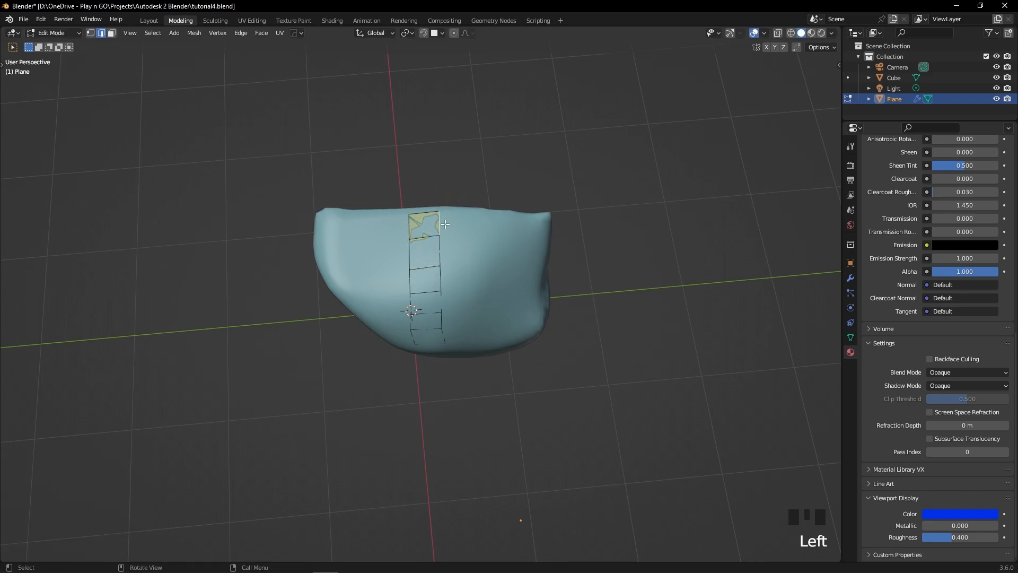
left_click(443, 250, "shift")
left_click(442, 279, "shift")
left_click(443, 301, "shift")
key("e")
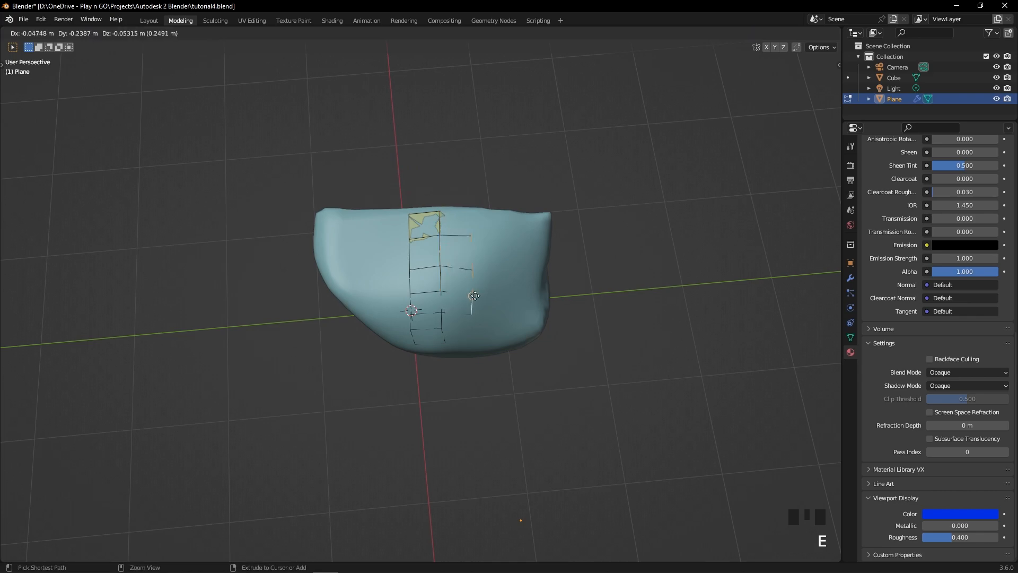
left_click(475, 289)
Step: Extrude the side edges twice more around the cube, first by about -0.31 m in Y and -0.16 m in Z
key("e")
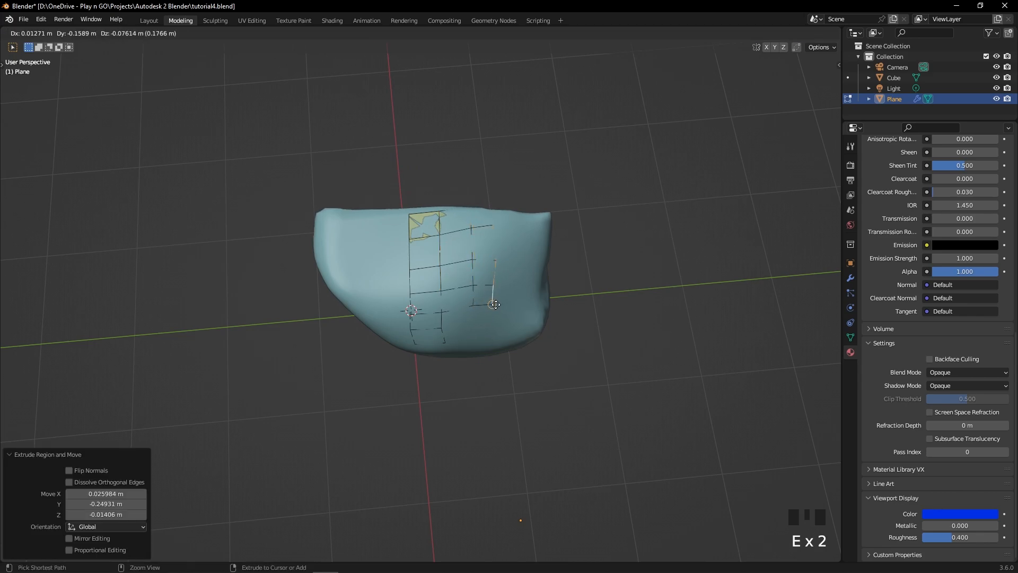
left_click(511, 304)
left_click(850, 278)
middle_click_drag(668, 276, 639, 212)
key("e")
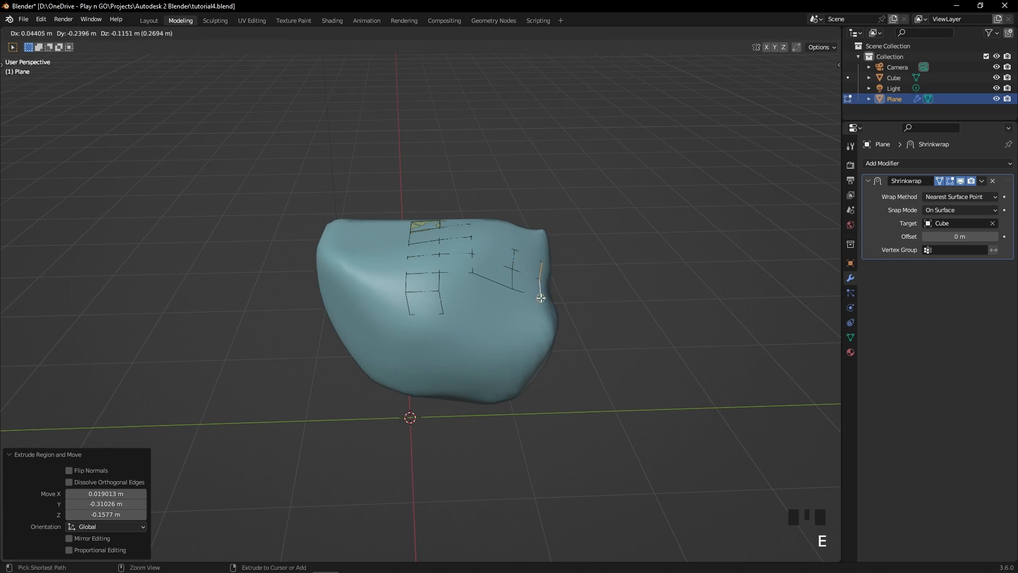
left_click(541, 294)
Step: Duplicate the plane's Shrinkwrap modifier and try to apply the duplicate
middle_click_drag(544, 255, 805, 221)
left_click(876, 211)
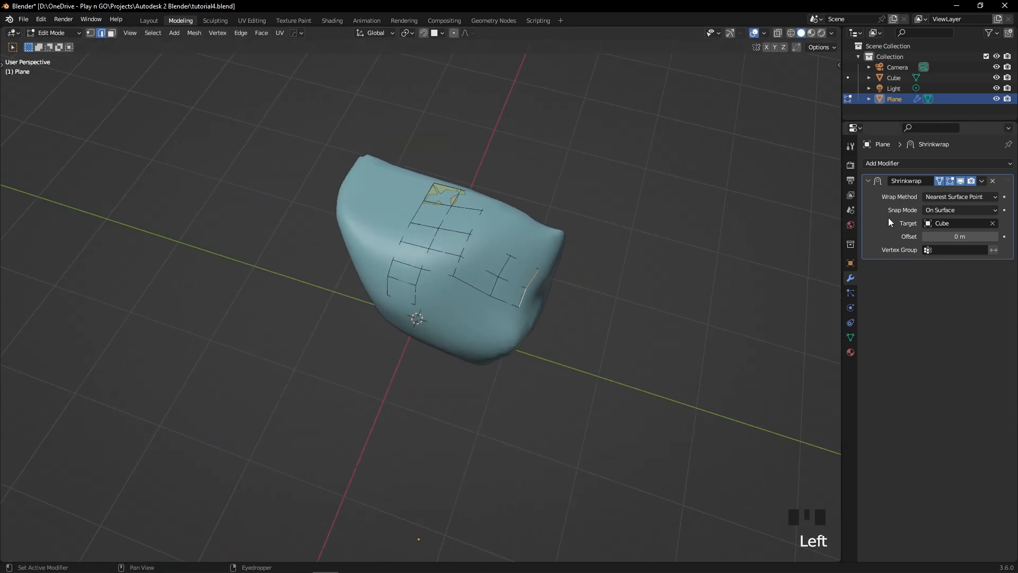
key("shift+d")
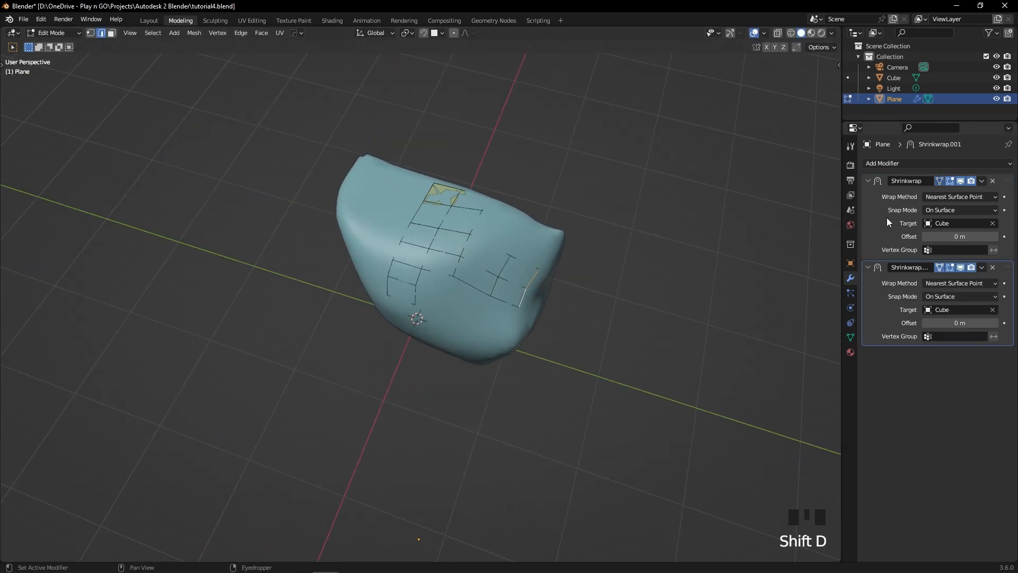
left_click(886, 296)
key("ctrl+a")
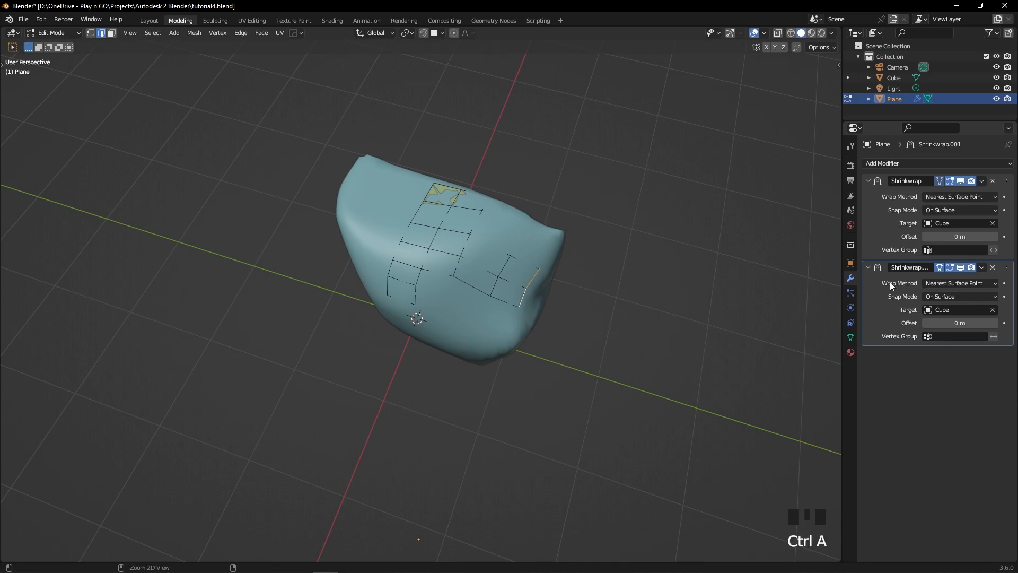
Step: Apply the duplicated Shrinkwrap modifier to the plane in Object Mode
key("Tab")
left_click(888, 294)
key("ctrl+a")
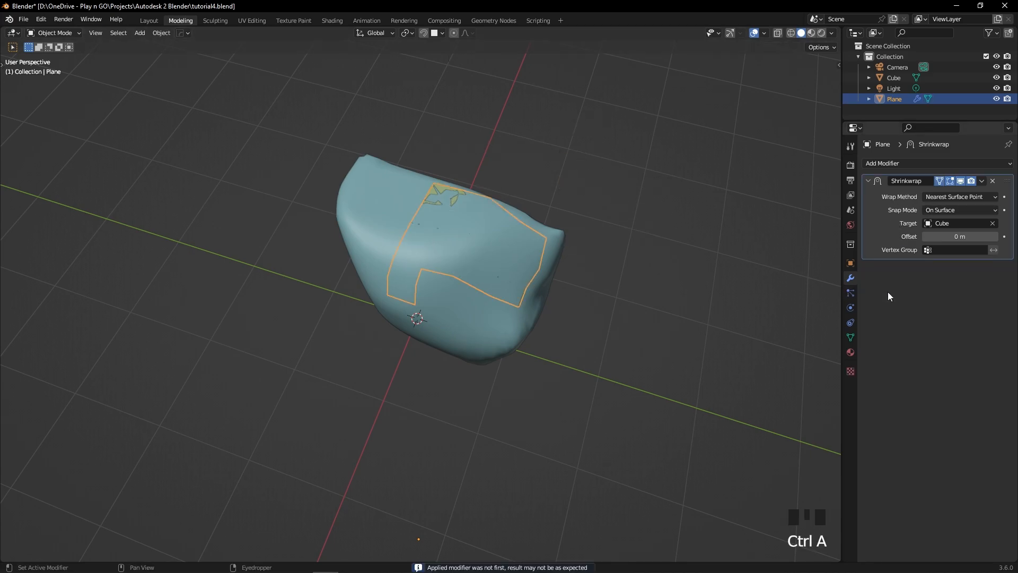
key("Tab")
left_click(501, 175)
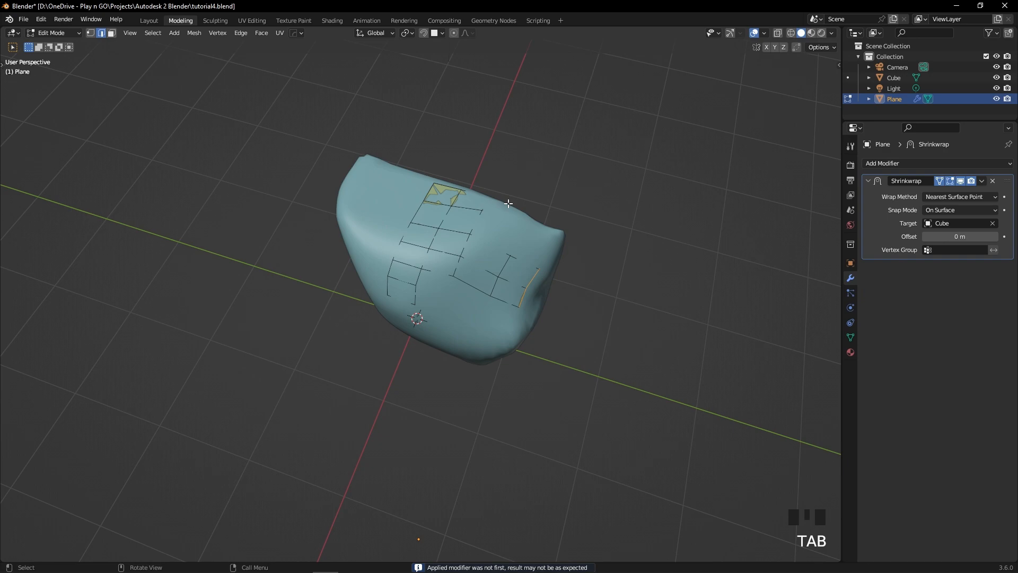
key("Tab")
left_click(469, 220)
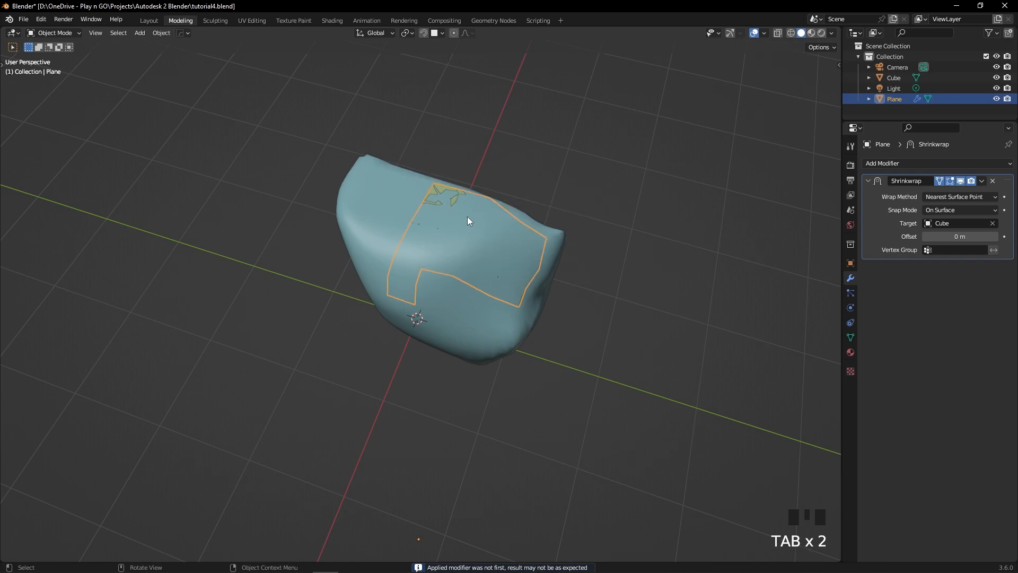
Step: Isolate the plane in local view, toggle its Shrinkwrap viewport display off and on to compare the shape, and return to the full scene
key("KP_Divide")
scroll(537, 189, "down", 3)
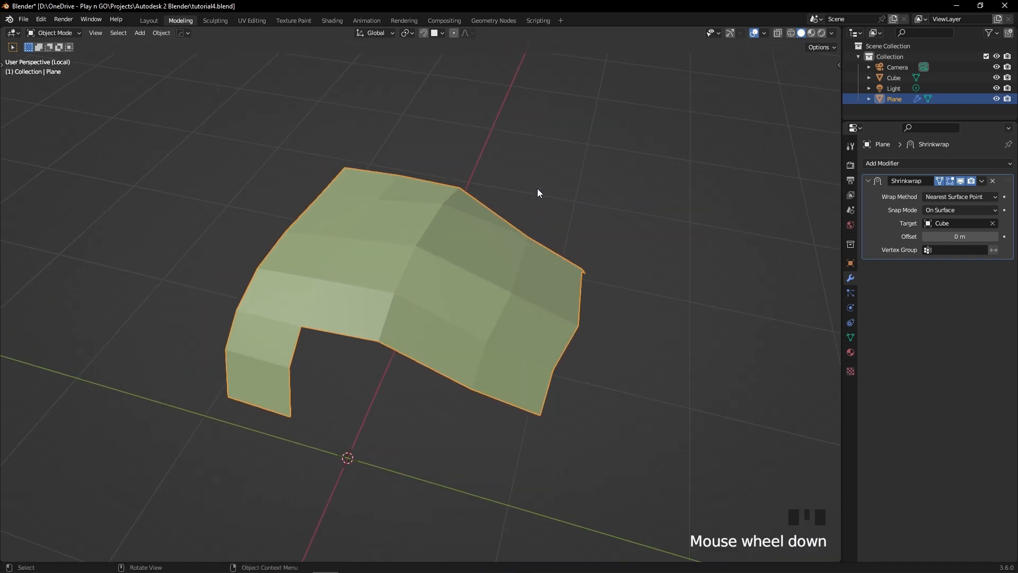
left_click(960, 182)
left_click(960, 182)
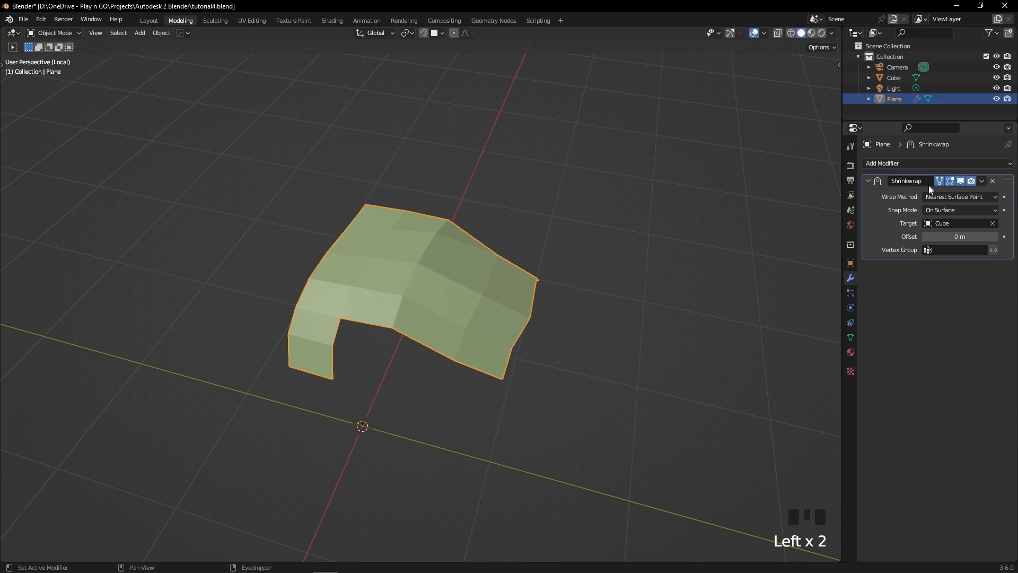
left_click(453, 267)
middle_click_drag(453, 267, 550, 220)
right_click(470, 271)
left_click(464, 258)
key("KP_Divide")
Step: Switch the plane to edge editing
key("Tab")
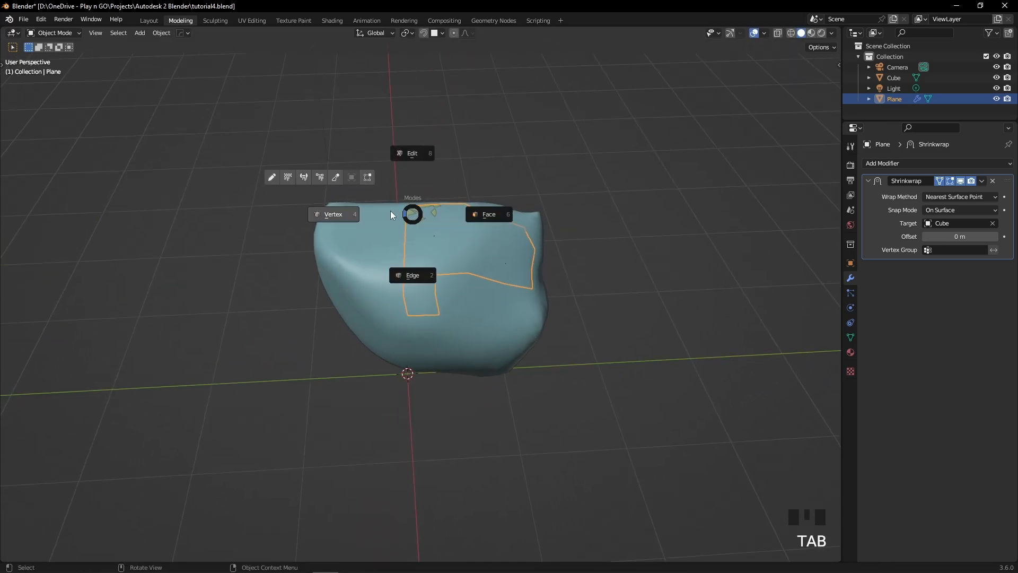
left_click(415, 274)
left_click(407, 234, "shift")
left_click(405, 249, "shift")
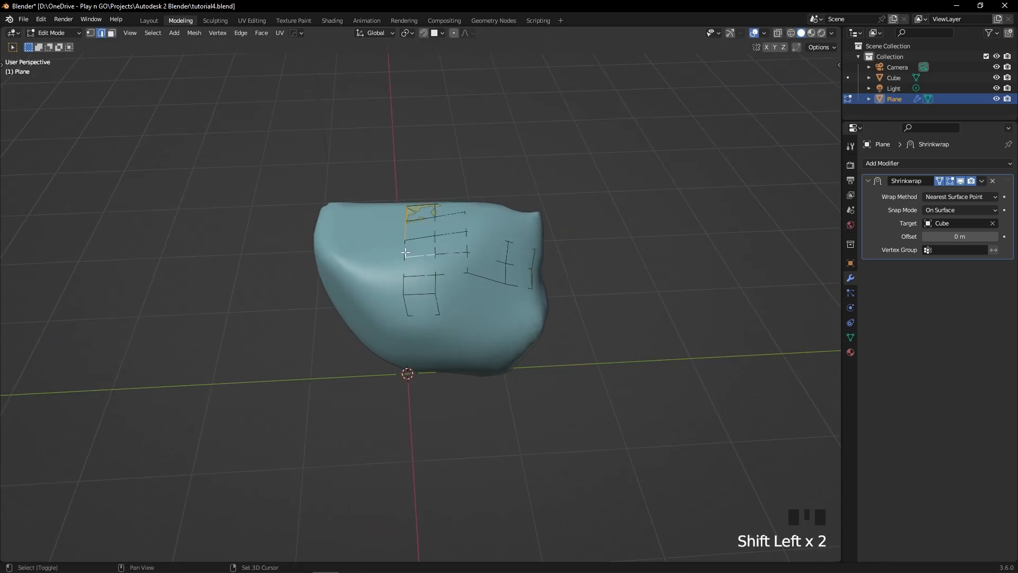
key("e")
left_click(405, 248)
key("ctrl+z")
Step: Select the three upper edges on the plane's opposite side and extrude them by about 0.23 m in Y
left_click(406, 241)
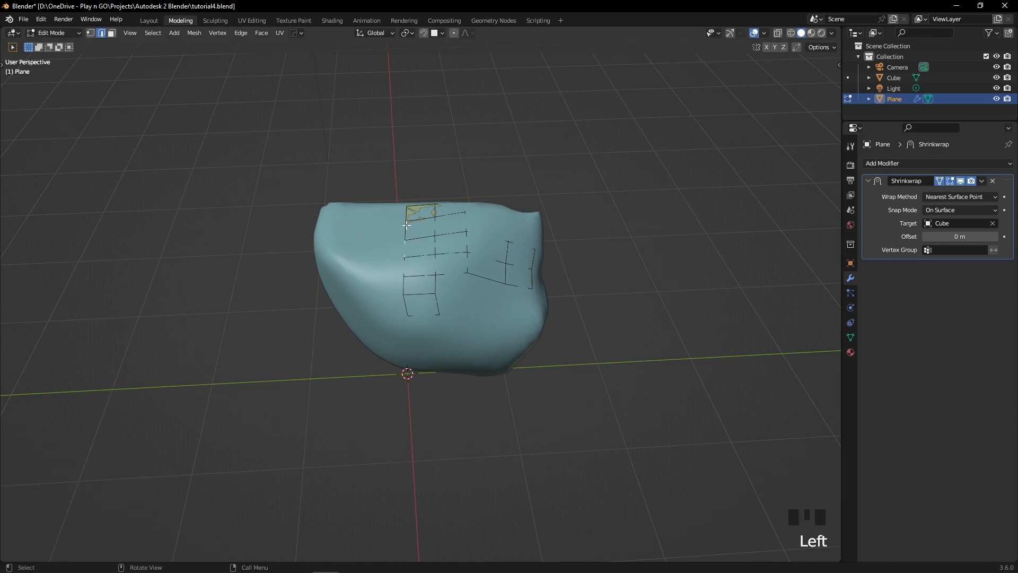
left_click(405, 235, "shift")
left_click(404, 249, "shift")
key("e")
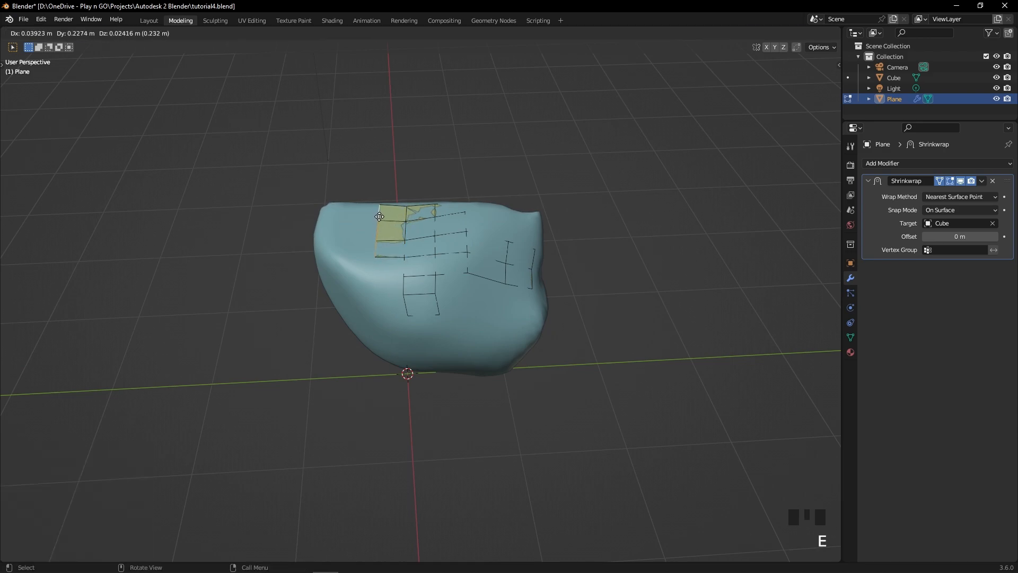
left_click(379, 217)
Step: Extrude the edges in place and again by about 0.21 m in Y and 0.19 m in Z, and turn off the Shrinkwrap's on-cage display
middle_click_drag(380, 217, 380, 181)
key("e")
right_click(377, 178)
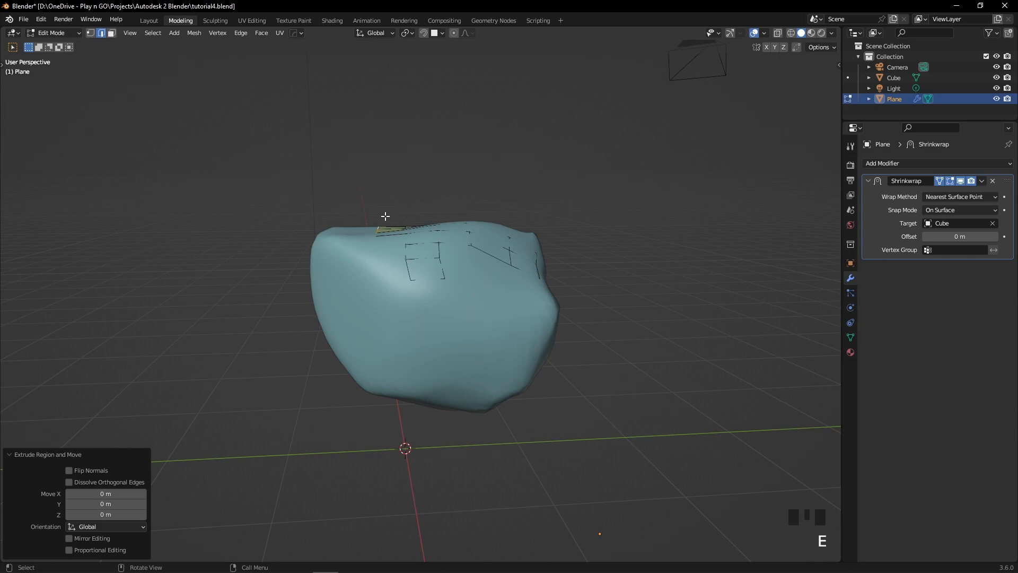
key("e")
left_click(337, 166)
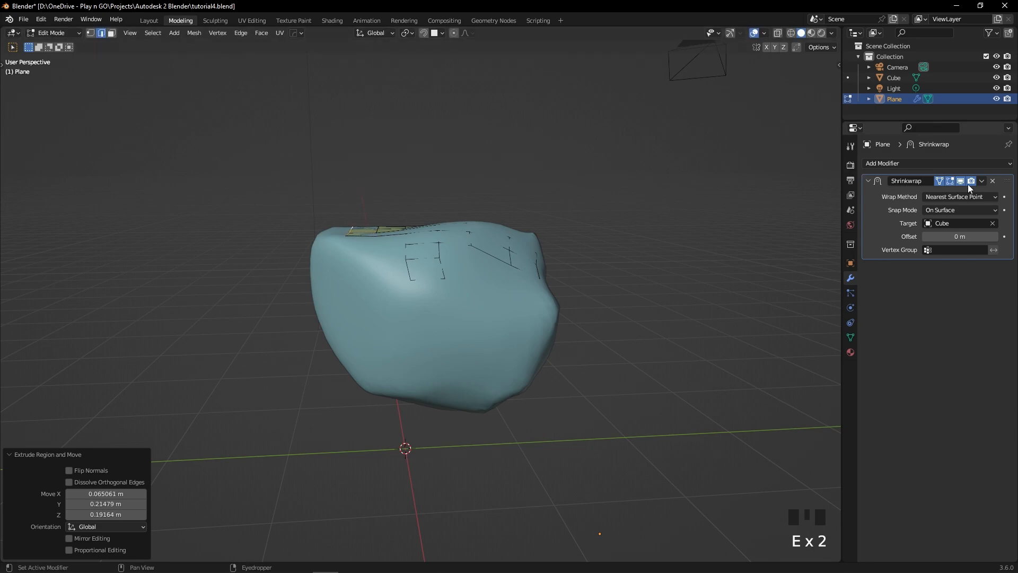
left_click(942, 181)
Step: Try moving the extruded edges and extruding them again by about 0.19 m in Y
key("g")
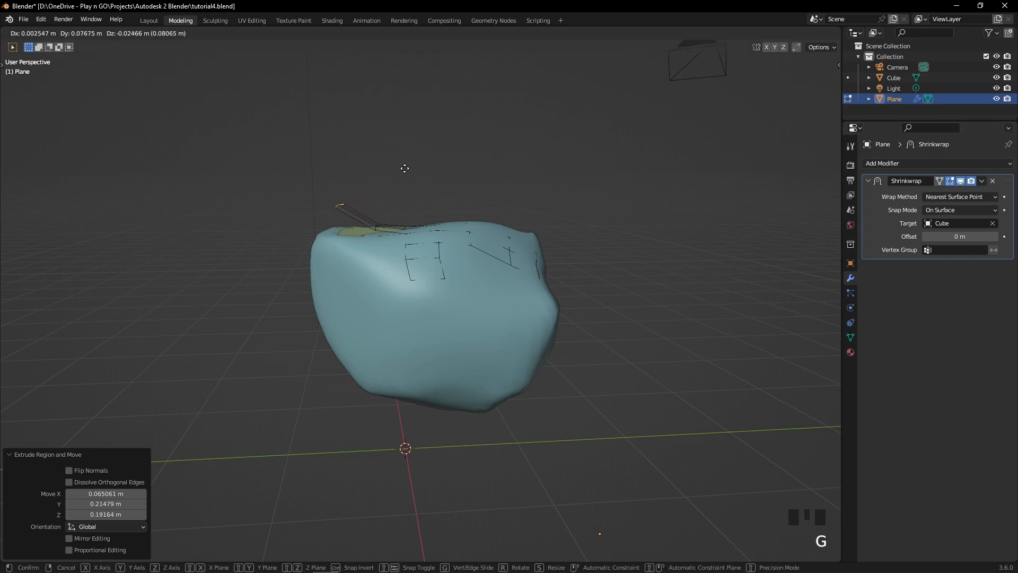
left_click(421, 174)
middle_click_drag(421, 175, 373, 211)
key("e")
left_click(359, 178)
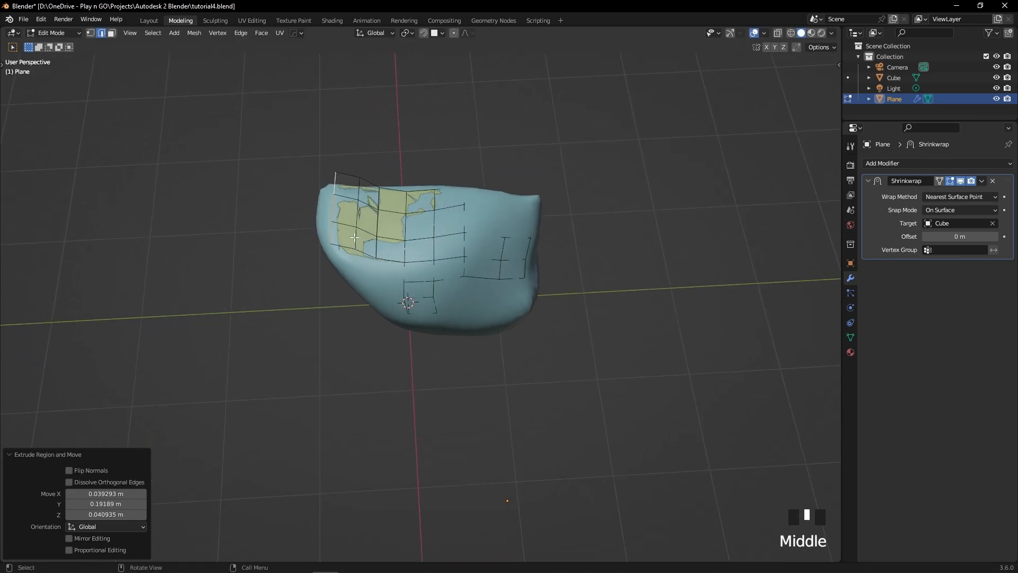
Step: Undo the last edge extrusion, the move and the extrusion before it
key("ctrl+z")
key("ctrl+z")
key("ctrl+z")
key("ctrl+z")
Step: Move the in-place extruded edges by about 0.18 m in Y and extrude another row by about 0.25 m in Y
key("g")
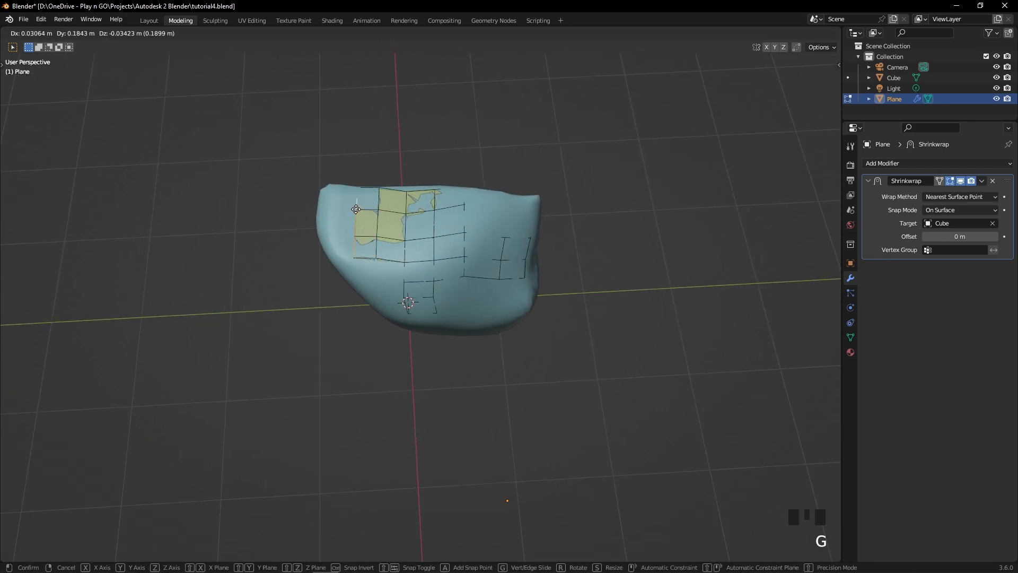
left_click(356, 212)
key("e")
left_click(325, 203)
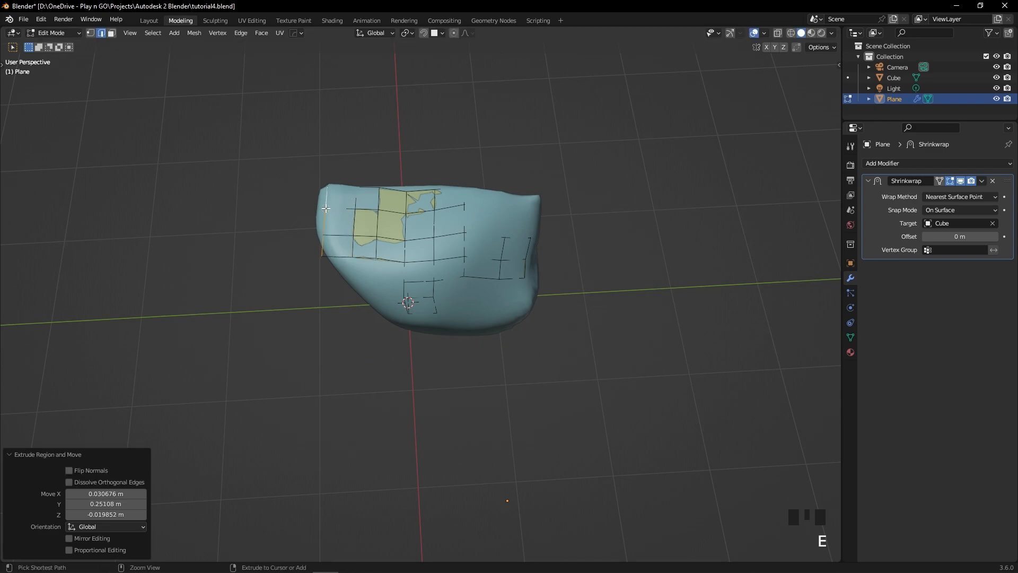
Step: In vertex mode, move a vertex of the newly extruded row and fine-tune its position
middle_click_drag(325, 203, 385, 242)
key("1")
left_click(352, 224)
key("g")
left_click(337, 220)
left_click(337, 221)
key("g")
left_click(335, 226)
Step: Extrude a single boundary edge of the patch over the cube's side and turn the Shrinkwrap's on-cage display back on
key("2")
left_click(370, 218)
key("e")
left_click(391, 228)
left_click(940, 181)
middle_click_drag(458, 235, 440, 239)
left_click(894, 221)
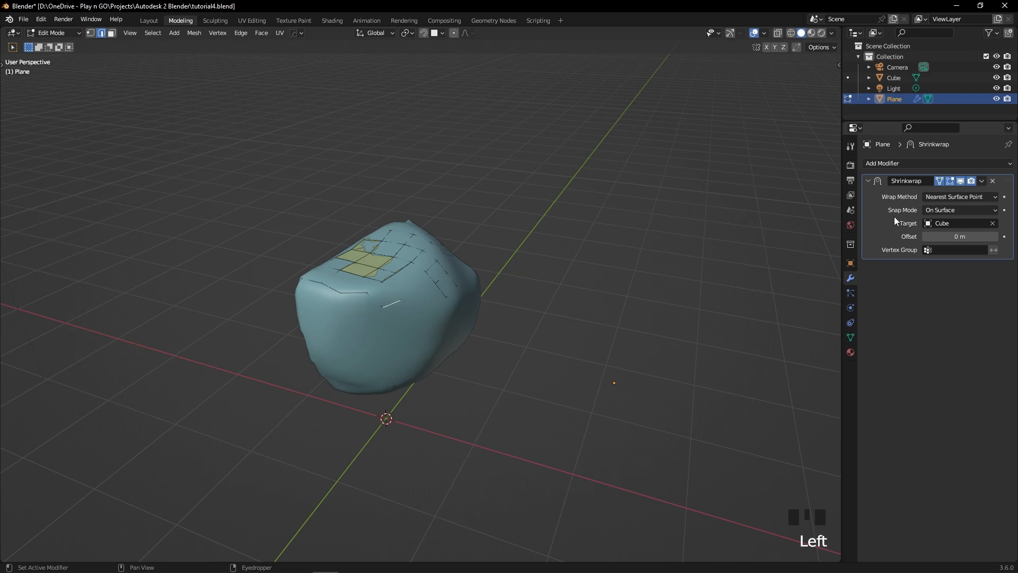
Step: Return to Object Mode, duplicate the plane's Shrinkwrap modifier and apply the duplicate
key("Tab")
key("Tab")
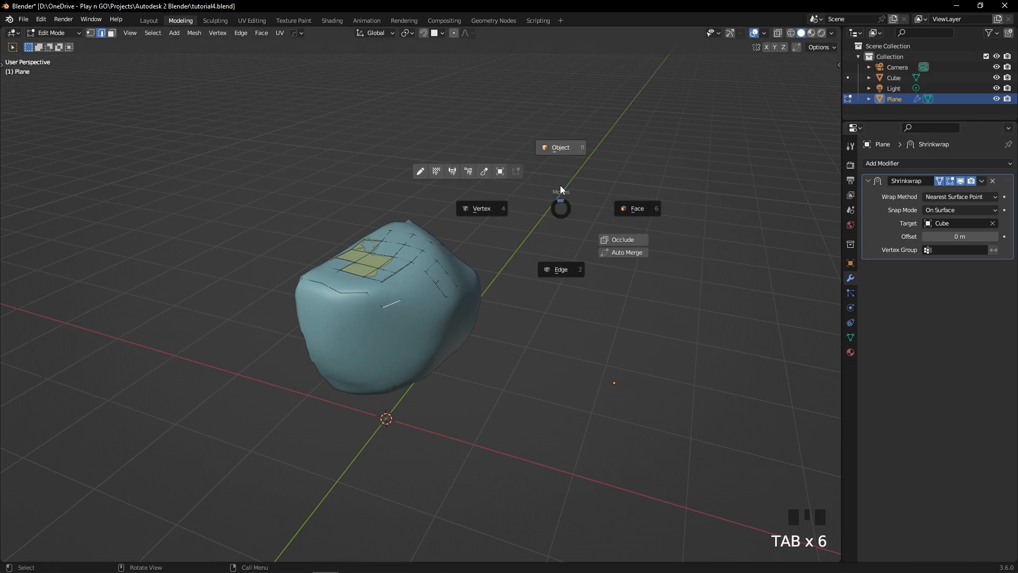
left_click(561, 148)
left_click(872, 218)
key("shift+d")
key("ctrl+a")
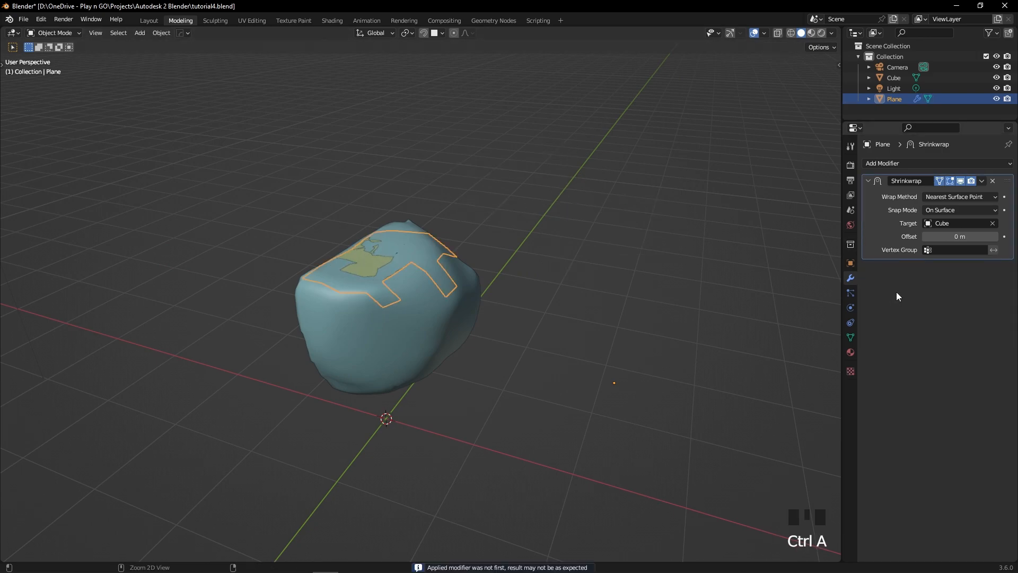
Step: Examine the conformed plane's mesh in Edit Mode with nothing selected, then return to Object Mode and select the cube
key("Tab")
middle_click_drag(458, 233, 460, 296)
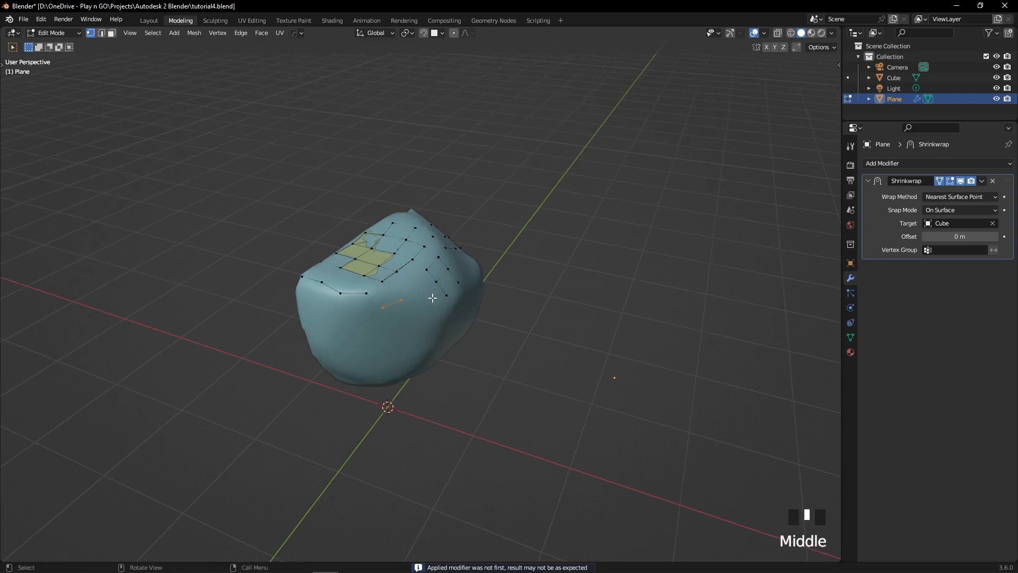
left_click(460, 298)
key("2")
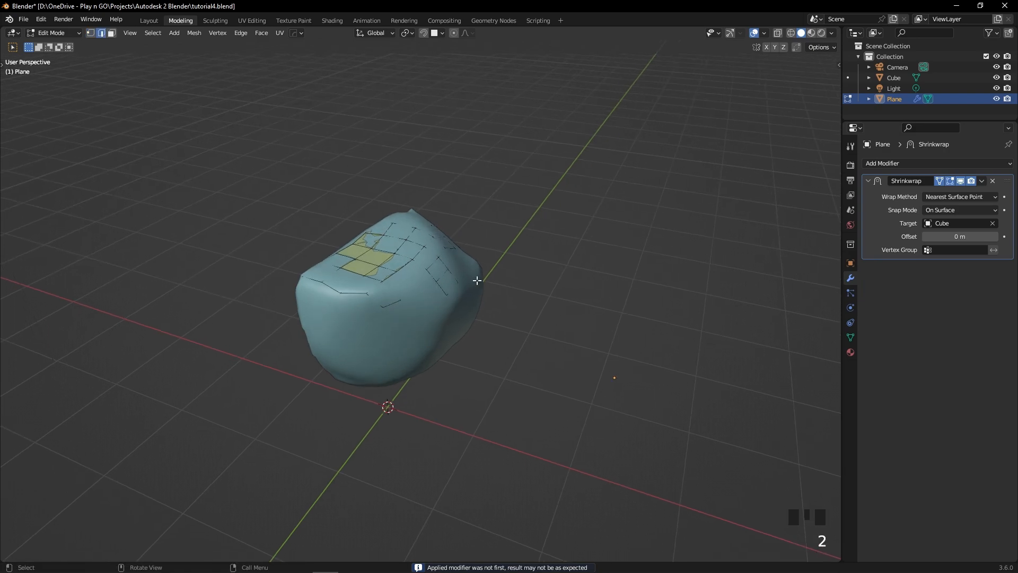
key("Tab")
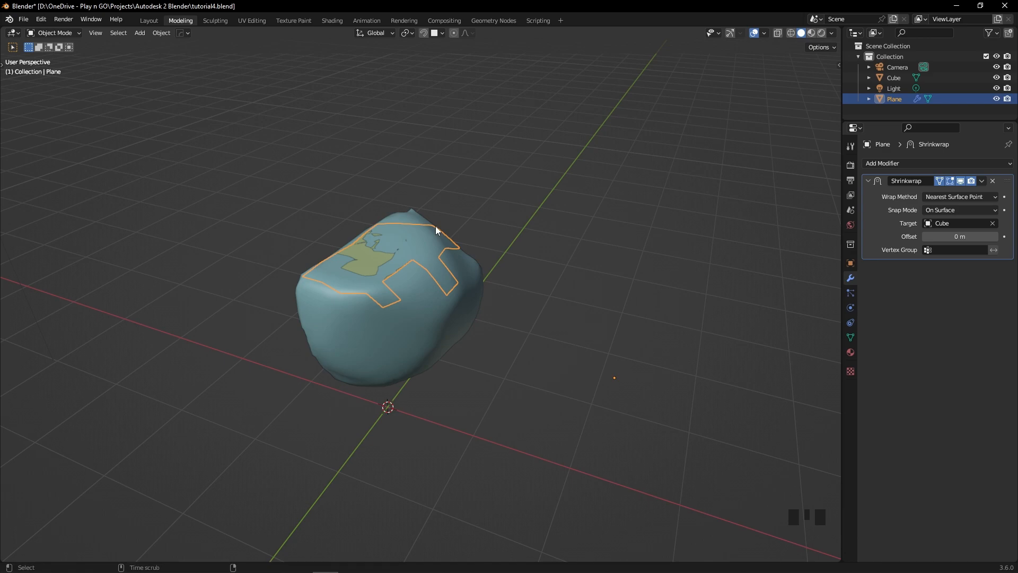
double_click(397, 244)
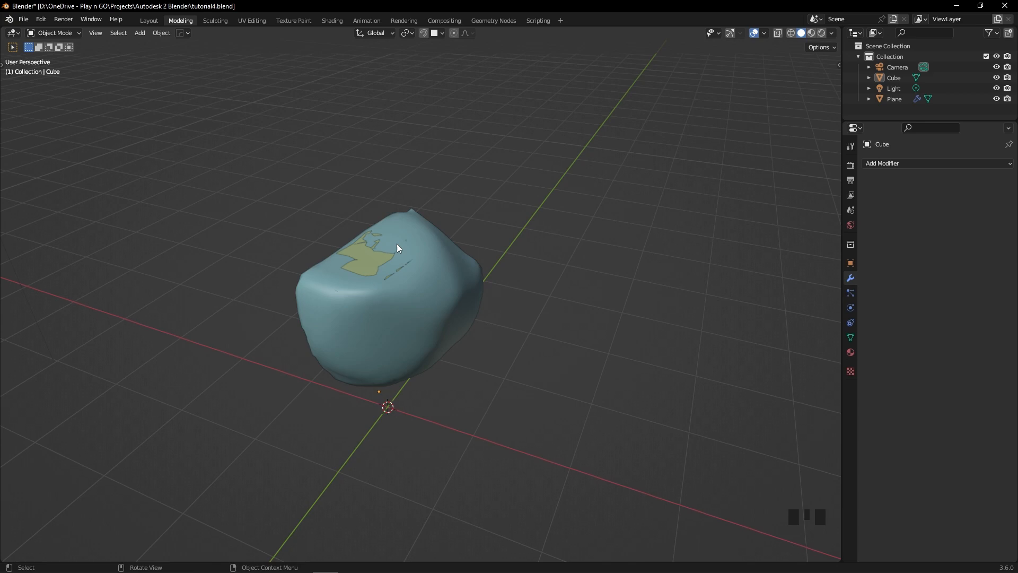
left_click(116, 20)
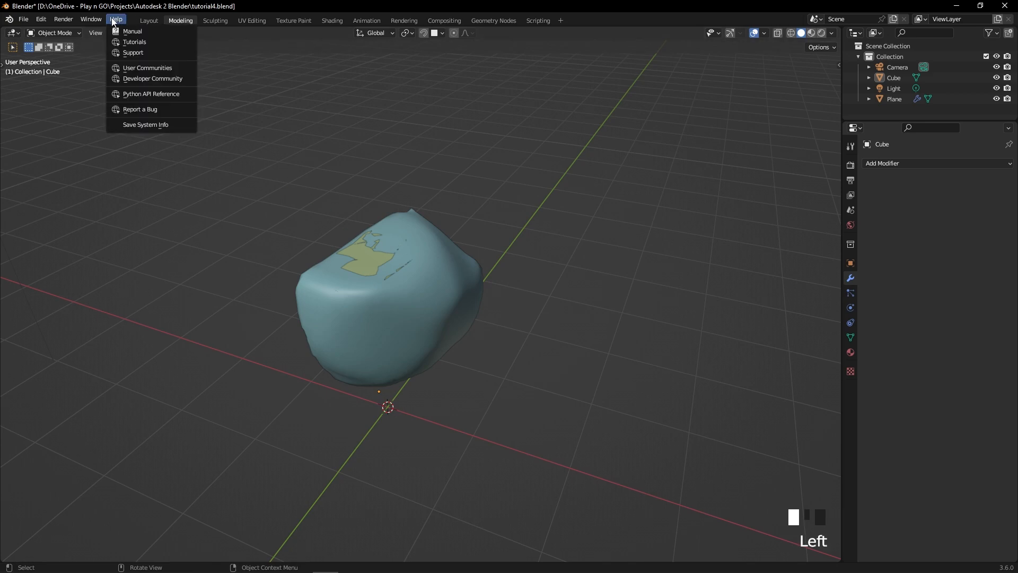
left_click(297, 113)
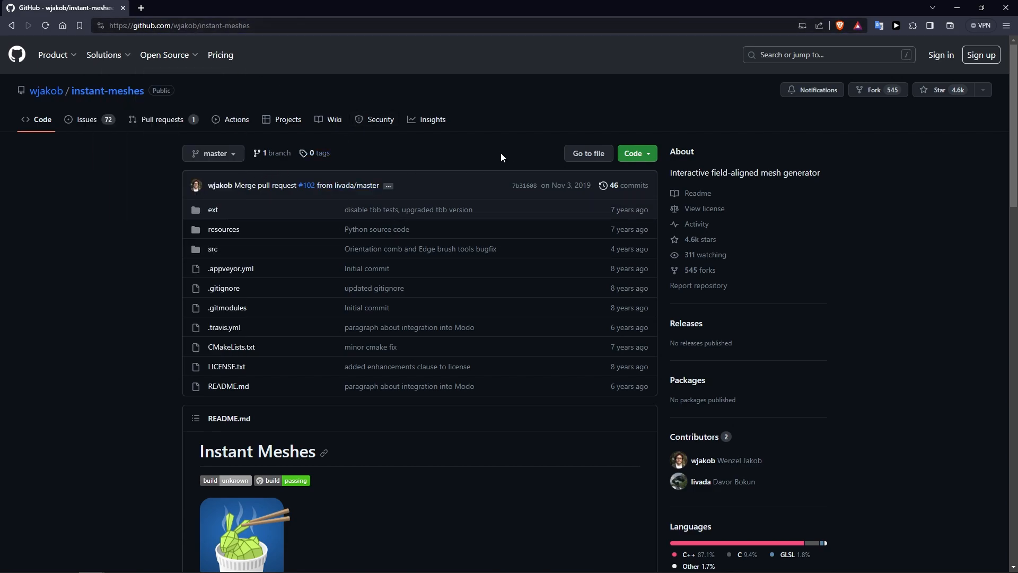
Step: Review the Instant Meshes GitHub page's code download options, screenshot and pre-compiled binaries, then switch back to Blender
left_click(641, 153)
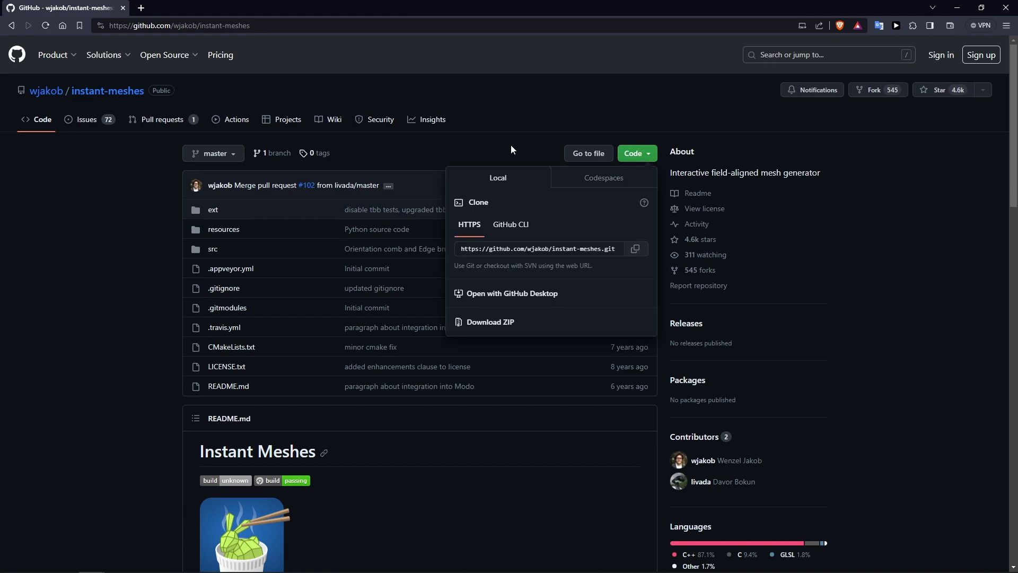
left_click(470, 143)
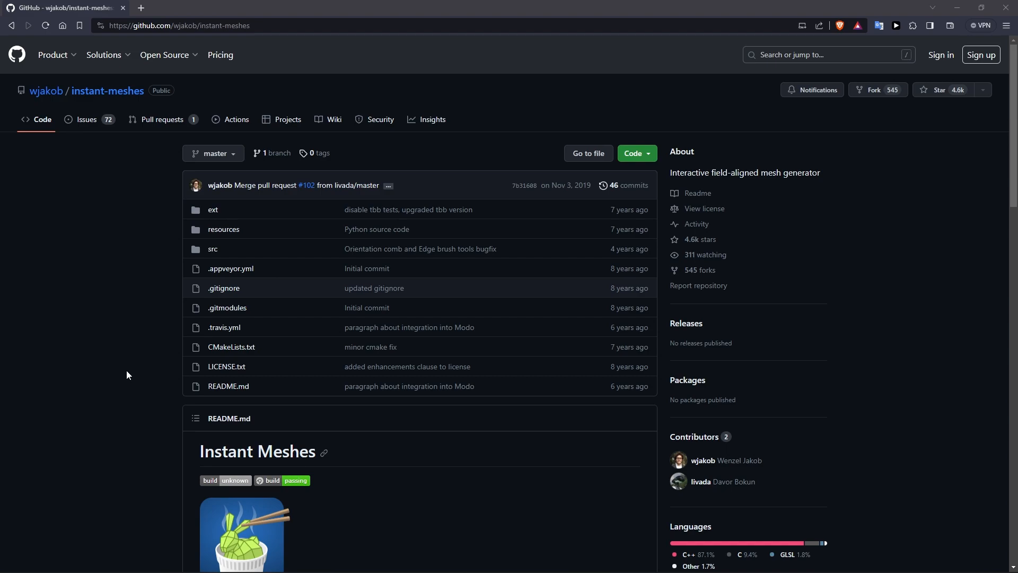
scroll(127, 331, "down", 10)
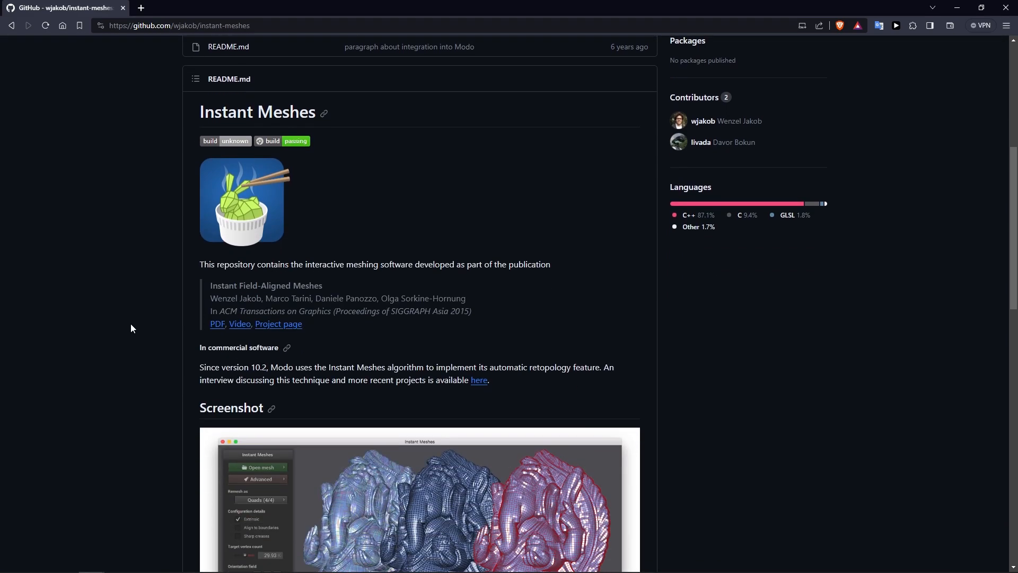
scroll(429, 317, "down", 10)
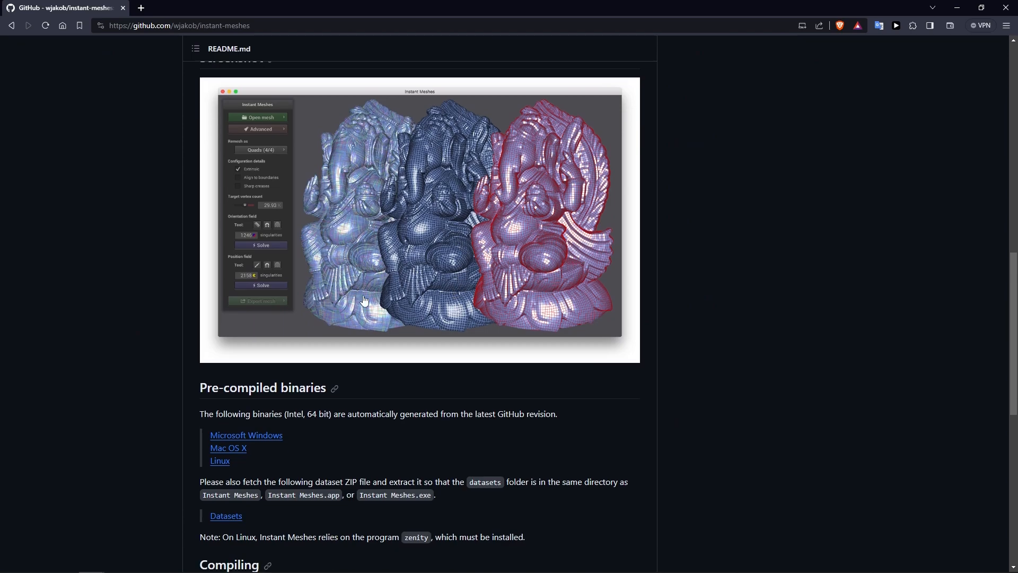
scroll(377, 279, "up", 10)
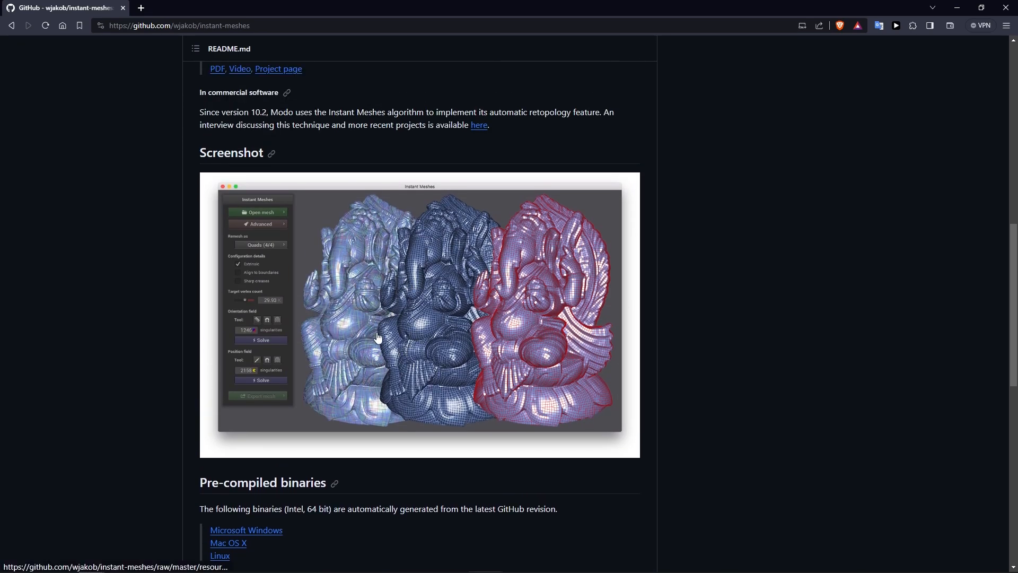
key("alt+Tab")
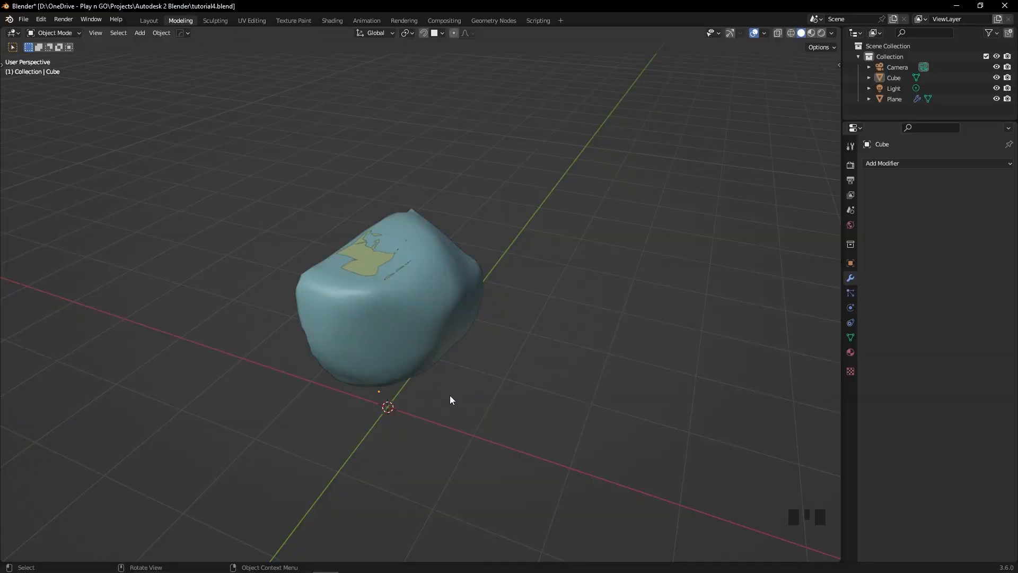